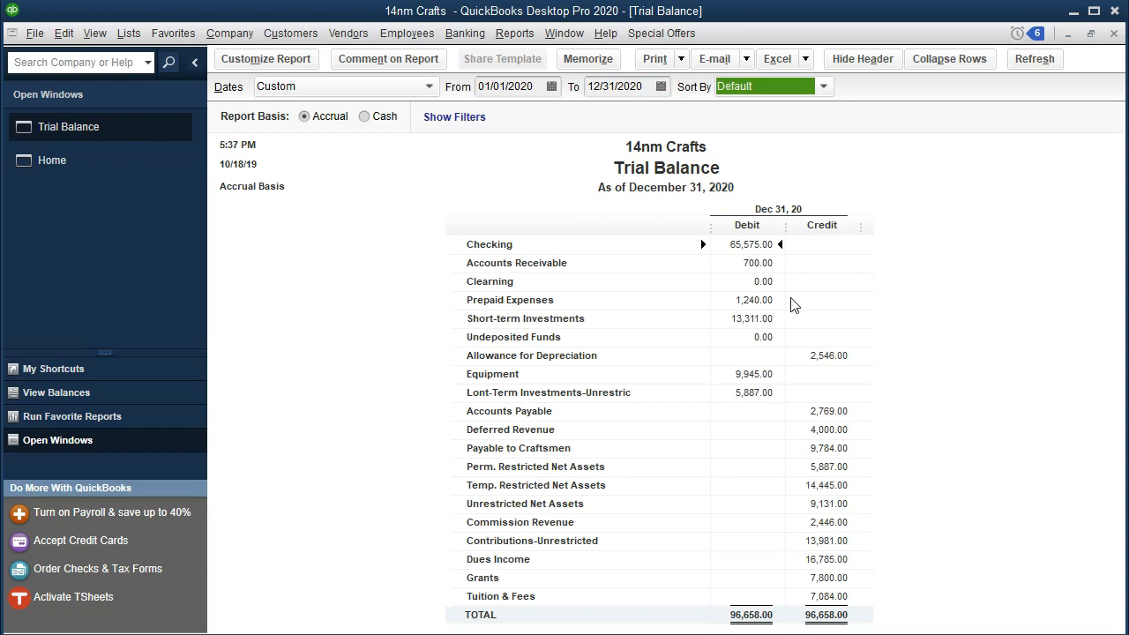
Step: Customize the Trial Balance report's column label font to size 11 and apply the change to all related fonts
{"action": "left_click", "coordinate": [282, 72]}
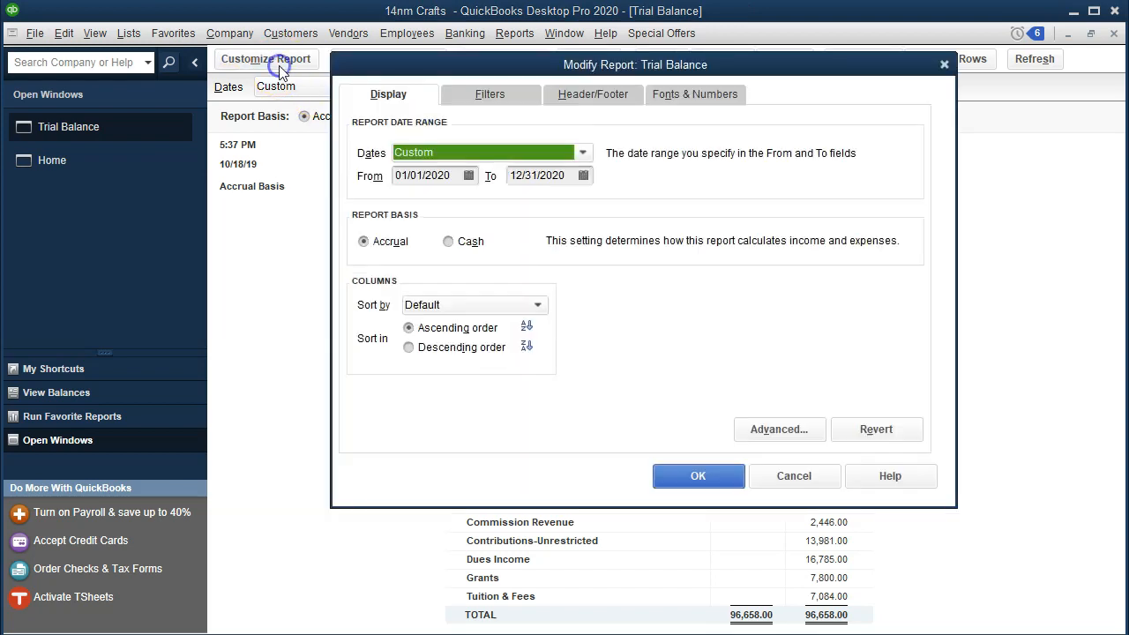
{"action": "left_click", "coordinate": [689, 95]}
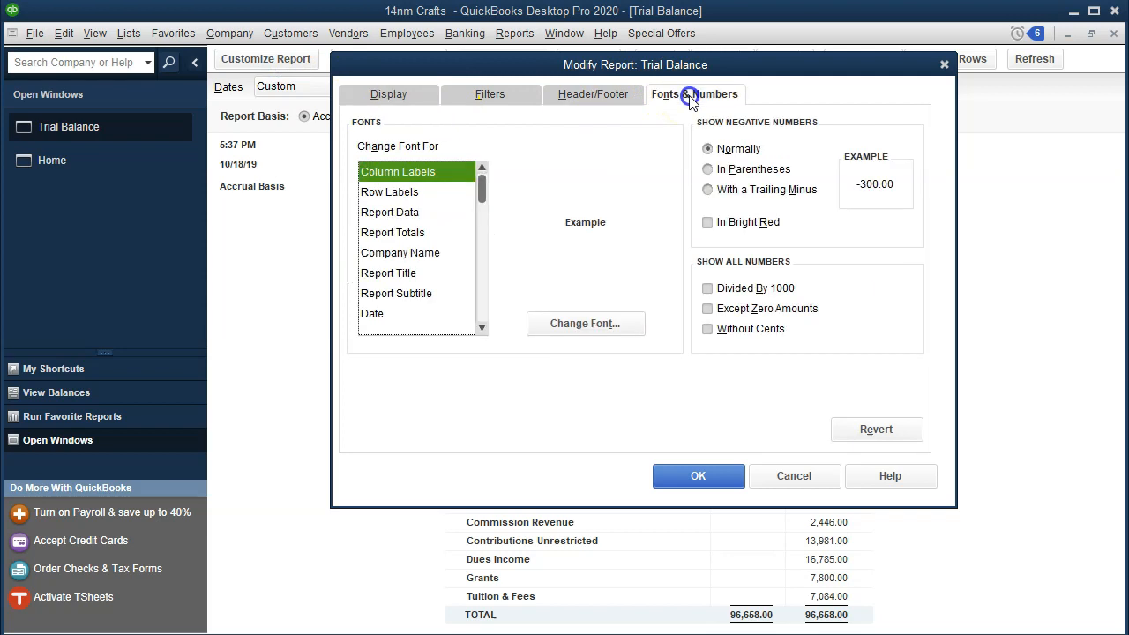
{"action": "left_click", "coordinate": [624, 325]}
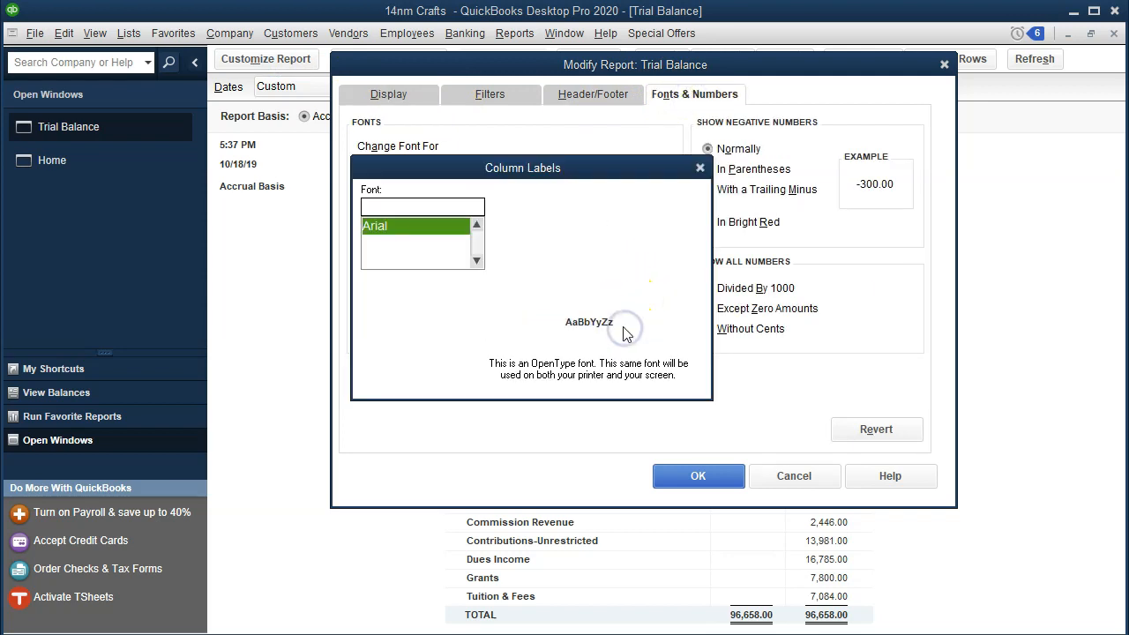
{"action": "left_click", "coordinate": [605, 258]}
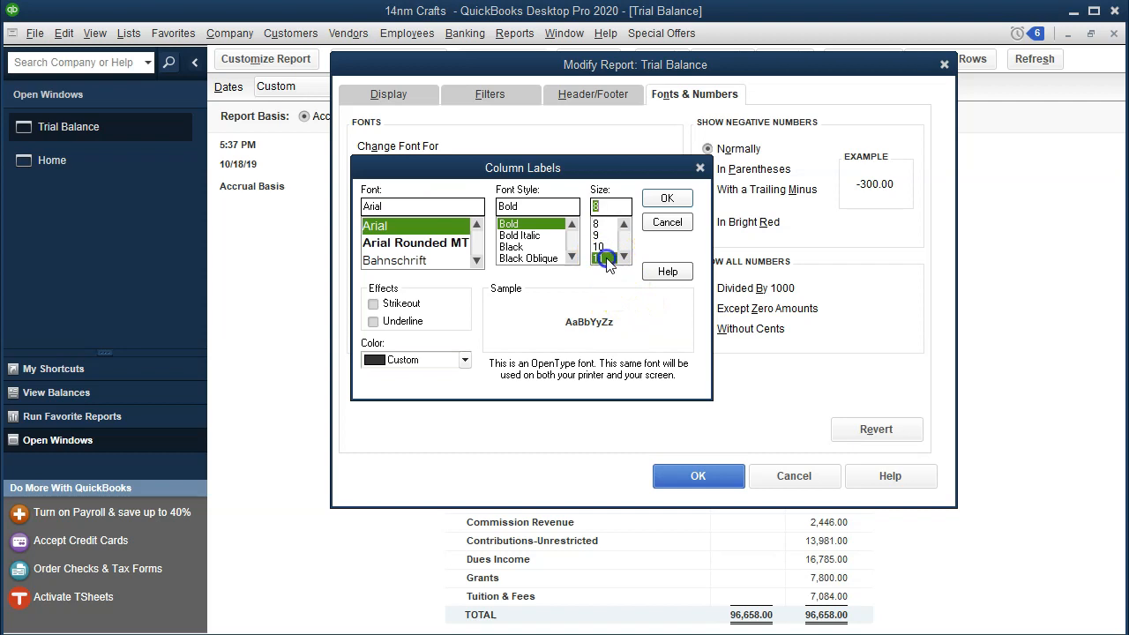
{"action": "left_click", "coordinate": [667, 198]}
{"action": "left_click", "coordinate": [499, 137]}
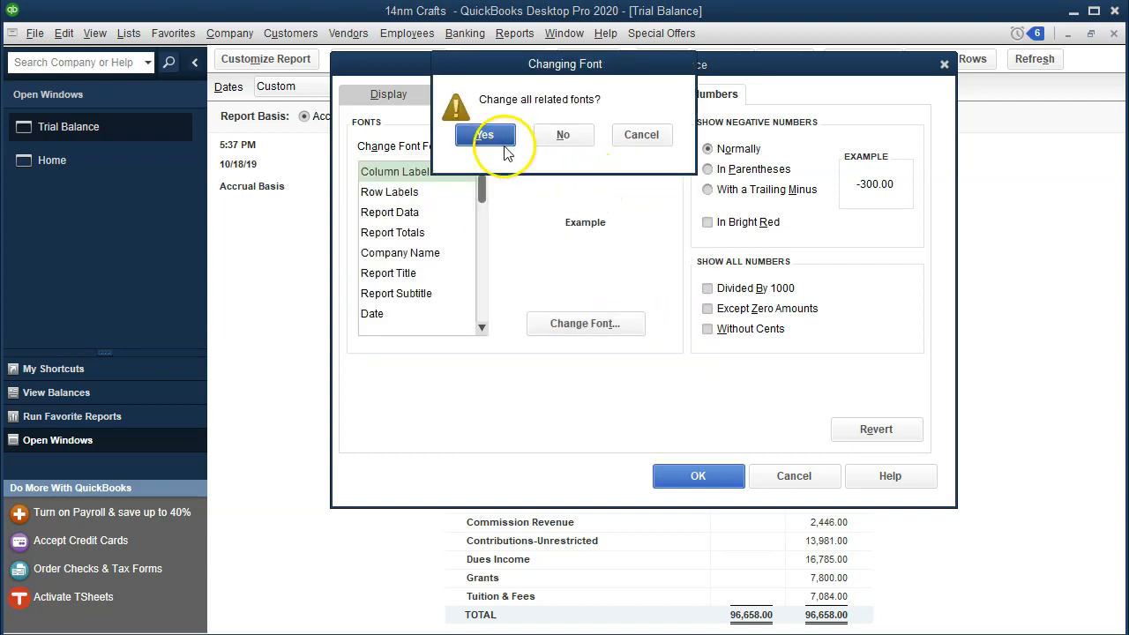
{"action": "left_click", "coordinate": [717, 477]}
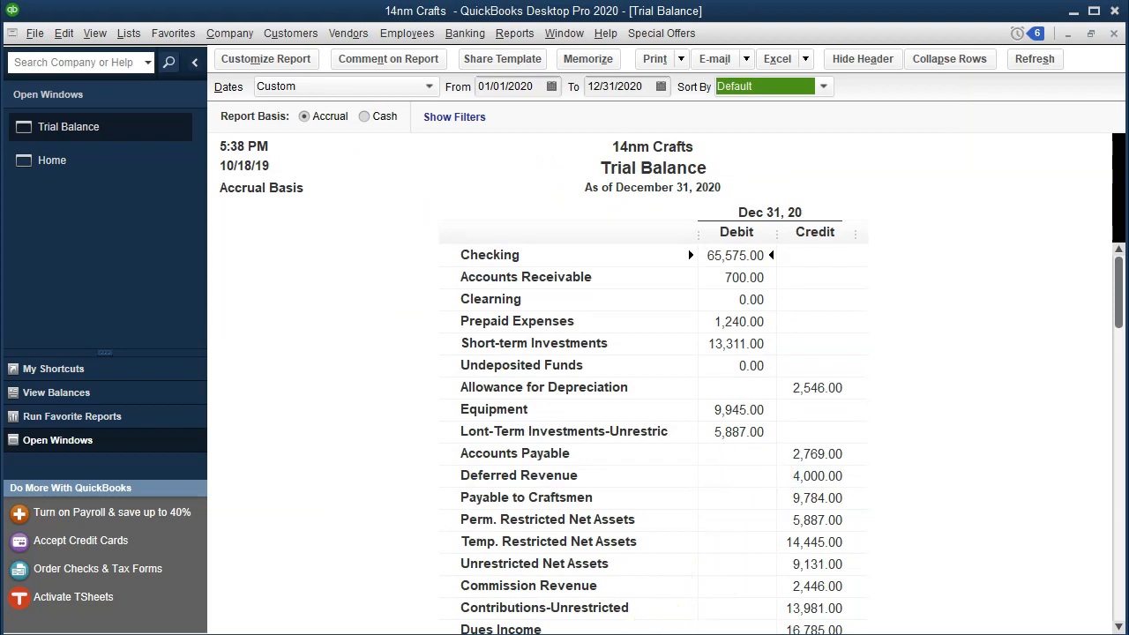
Step: Switch to the Excel workbook and review the three investment interest amounts listed for transaction 2 on the Example (4) sheet
{"action": "key", "text": "alt+Tab"}
{"action": "left_click", "coordinate": [609, 393]}
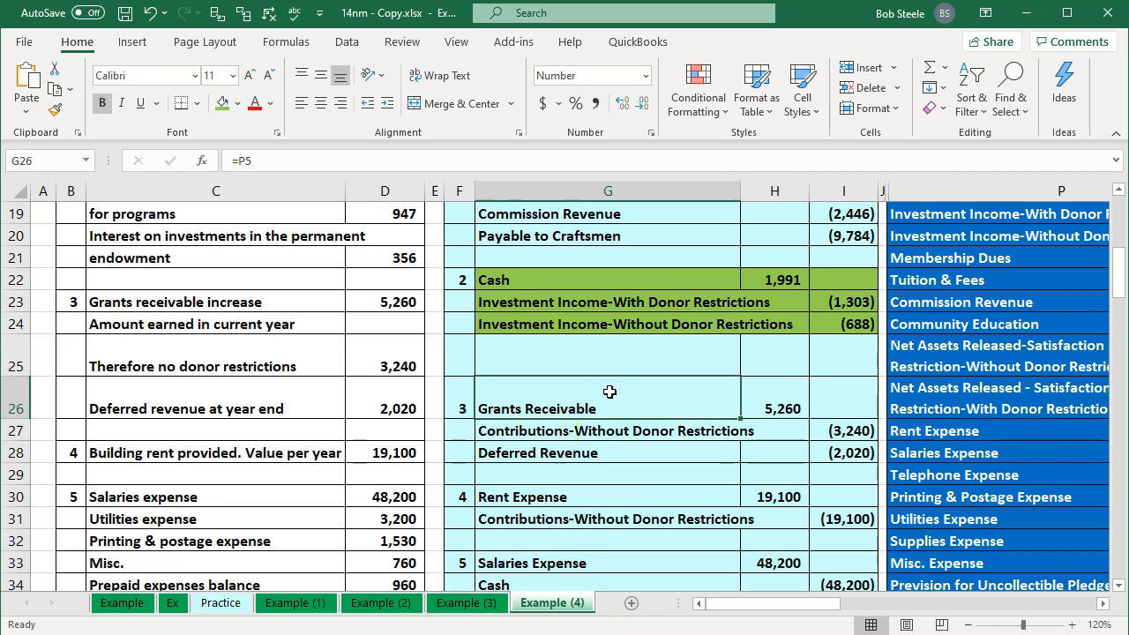
{"action": "scroll", "coordinate": [609, 392], "scroll_direction": "up", "scroll_amount": 2}
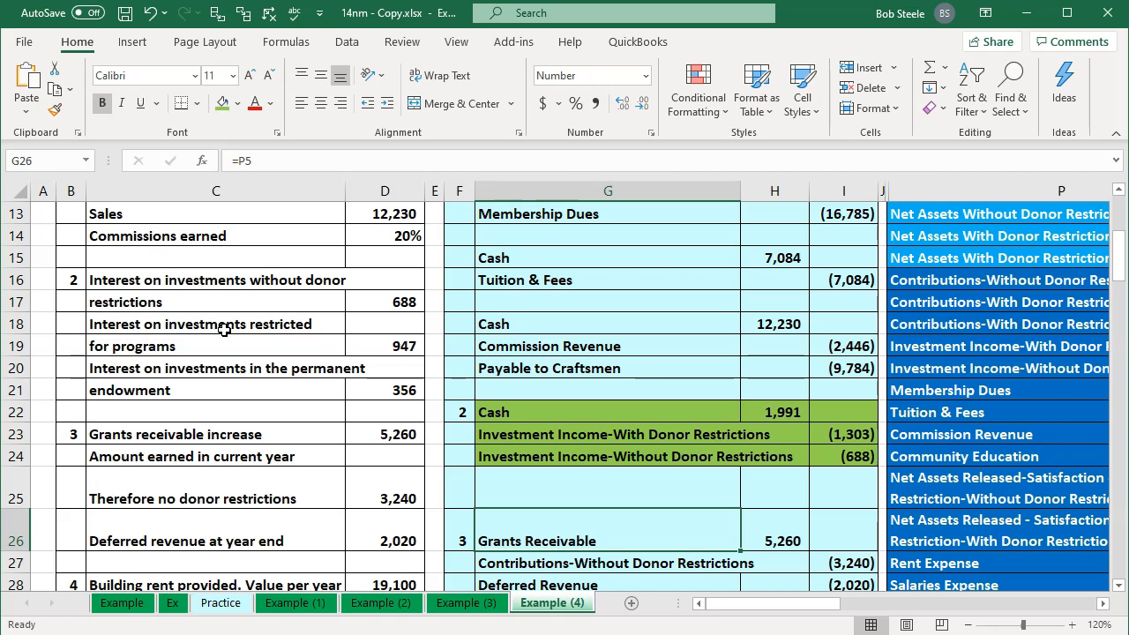
{"action": "left_click", "coordinate": [408, 295]}
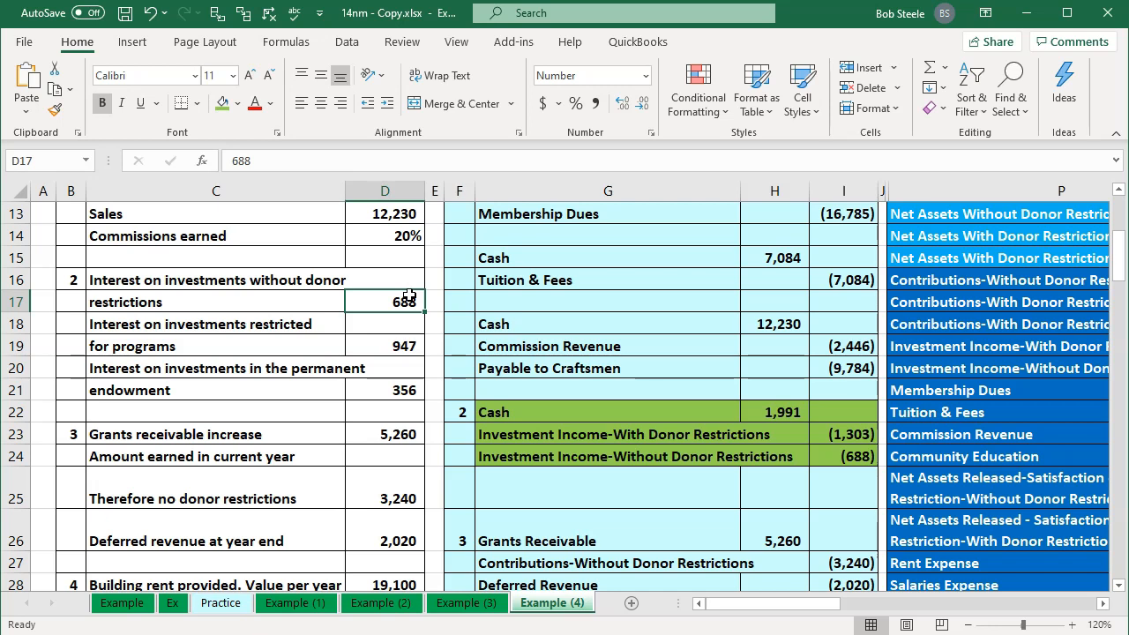
{"action": "key", "text": "Down"}
{"action": "key", "text": "Down"}
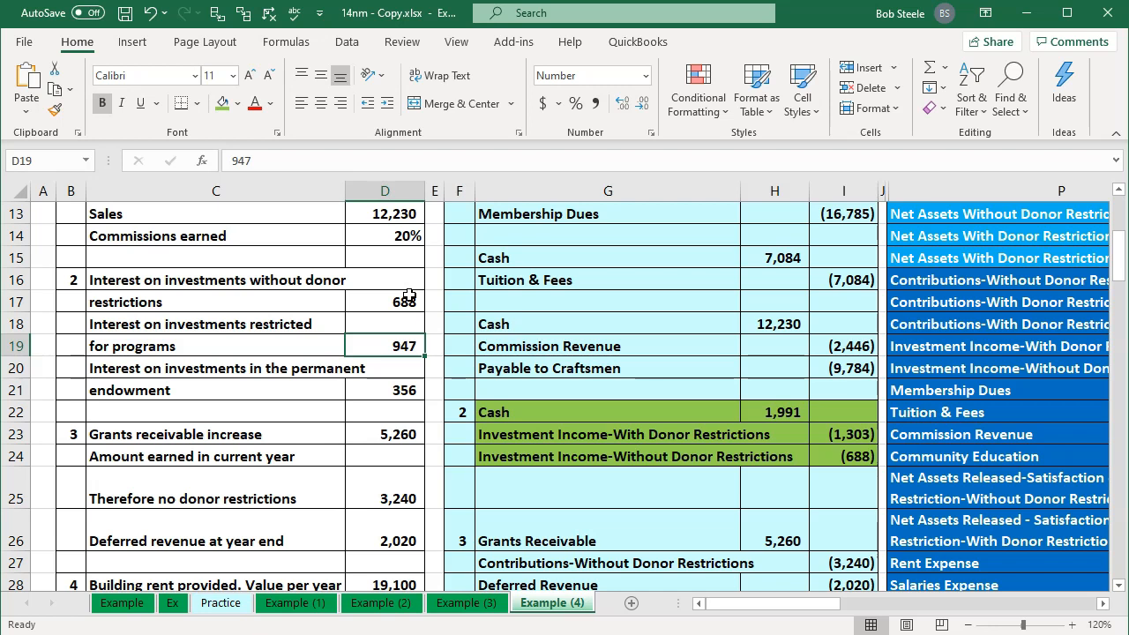
{"action": "key", "text": "Down"}
{"action": "key", "text": "Down"}
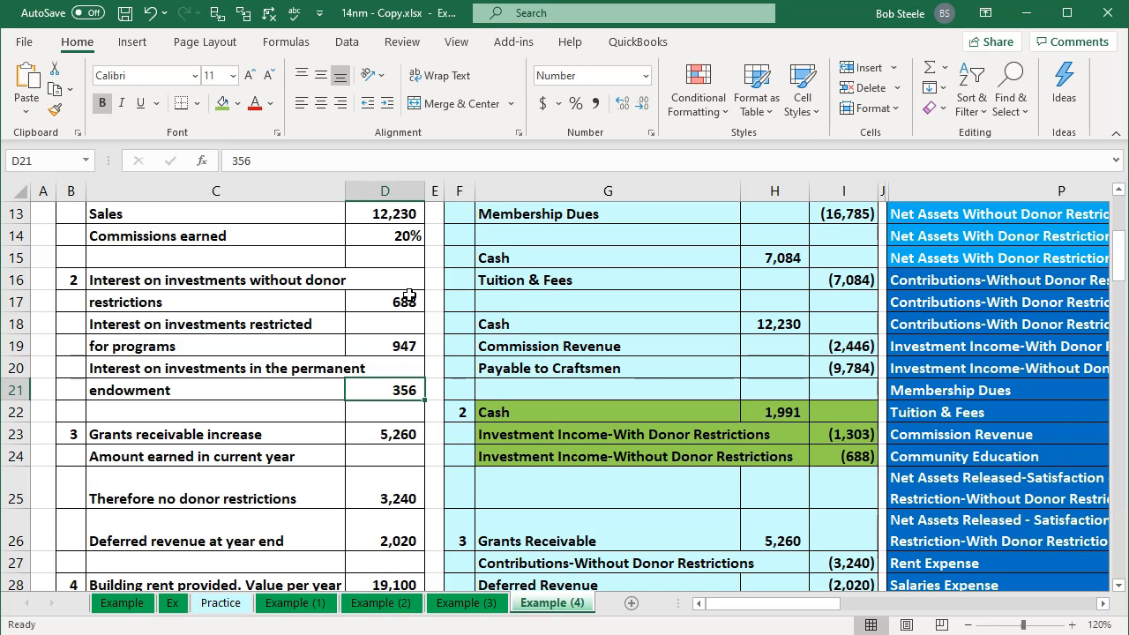
{"action": "key", "text": "Down"}
{"action": "key", "text": "Right"}
{"action": "key", "text": "Right"}
{"action": "key", "text": "Right"}
{"action": "key", "text": "Right"}
{"action": "key", "text": "Right"}
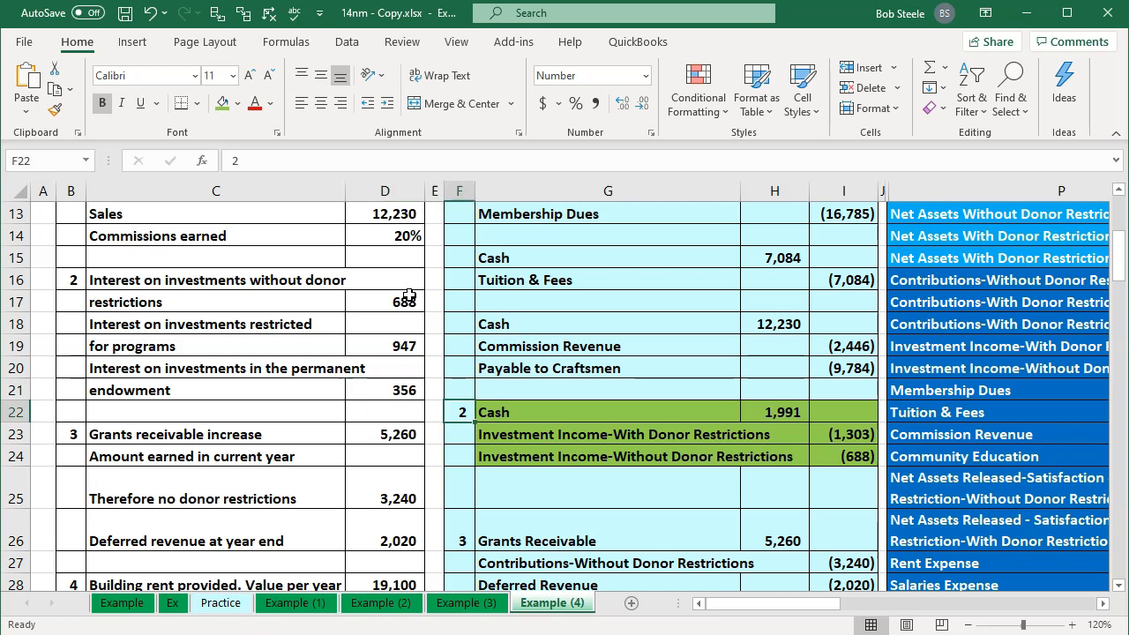
{"action": "key", "text": "Right"}
{"action": "key", "text": "Right"}
{"action": "key", "text": "Left"}
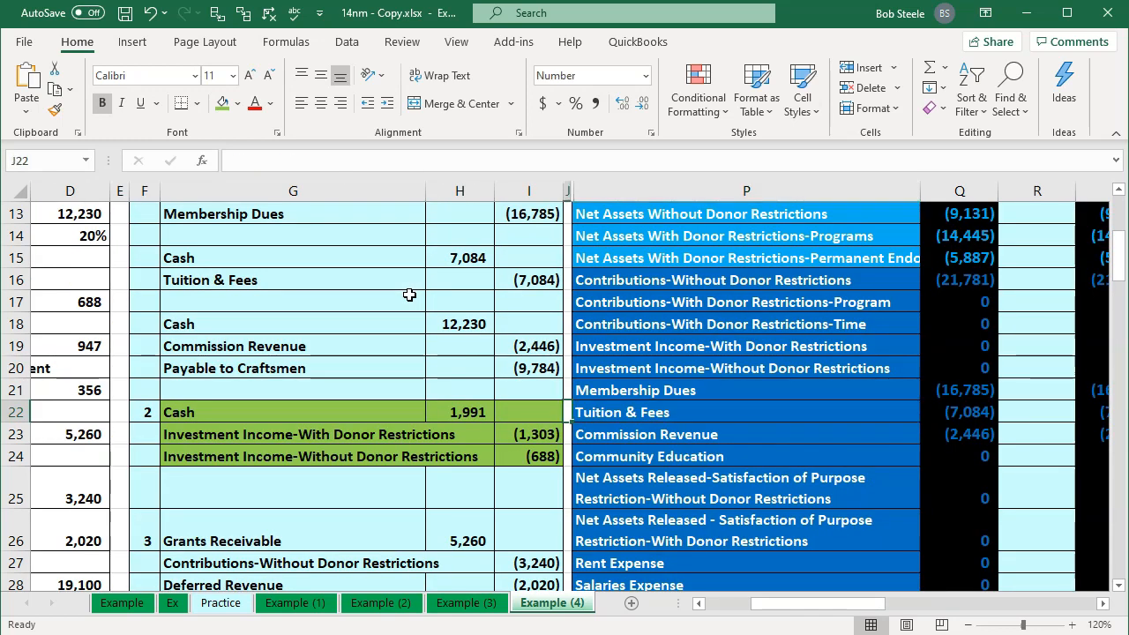
{"action": "key", "text": "Left"}
{"action": "key", "text": "Left"}
{"action": "key", "text": "Left"}
{"action": "key", "text": "Left"}
{"action": "key", "text": "Left"}
{"action": "key", "text": "Left"}
{"action": "key", "text": "Left"}
{"action": "key", "text": "Left"}
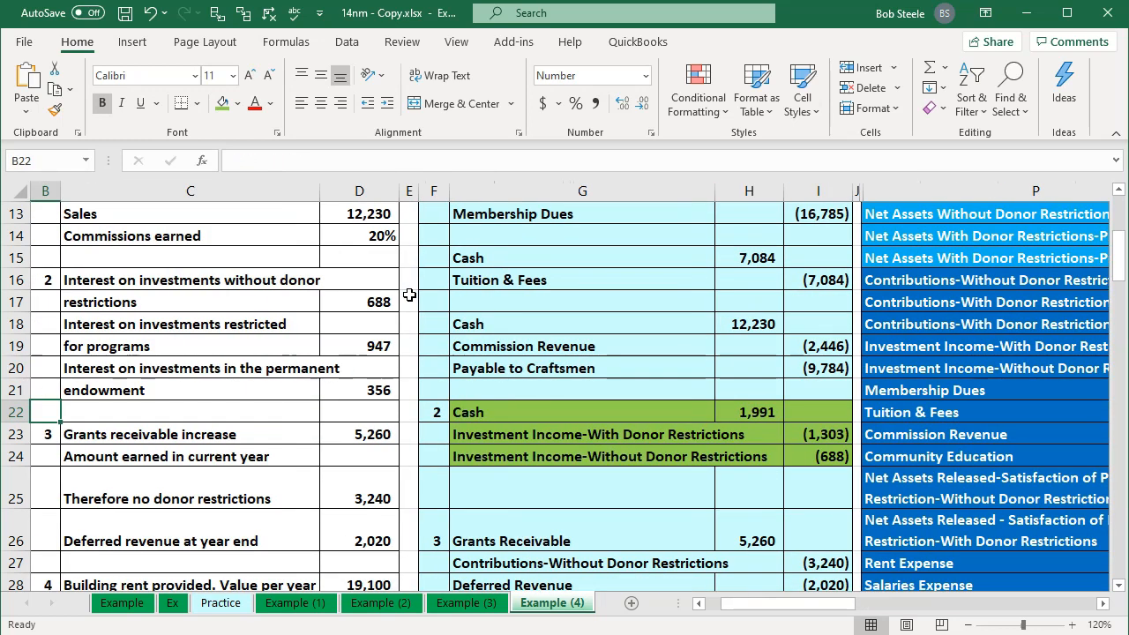
Step: Check the sum of interest amounts D17:D21 and inspect the formulas behind journal entry 2's cash debit and investment income credits
{"action": "left_click", "coordinate": [360, 295]}
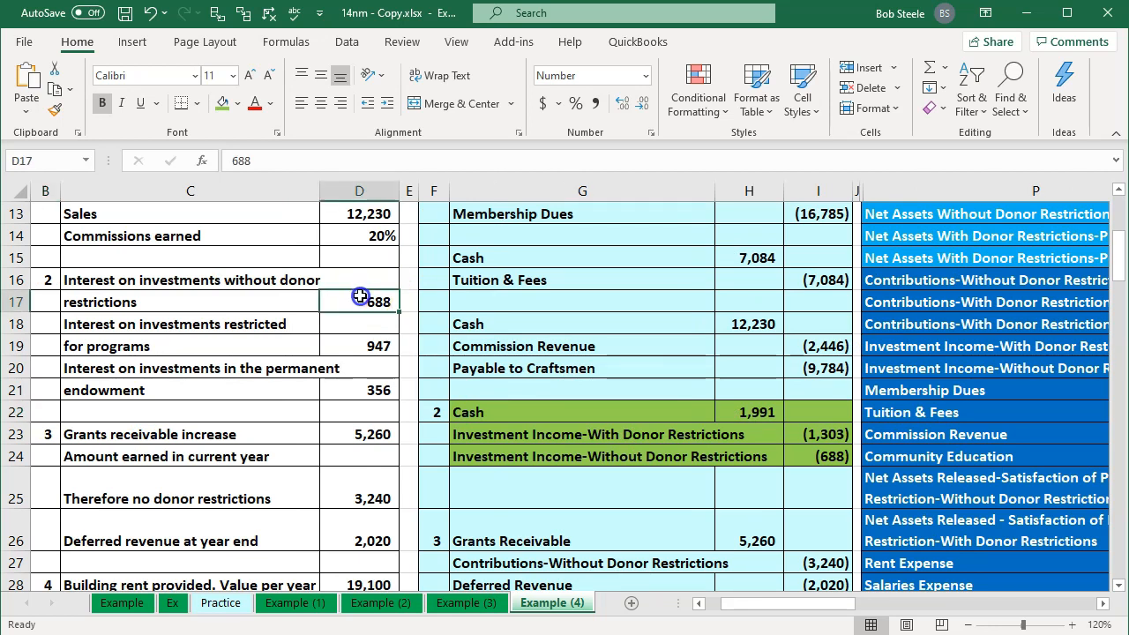
{"action": "left_click_drag", "start_coordinate": [361, 297], "coordinate": [372, 383]}
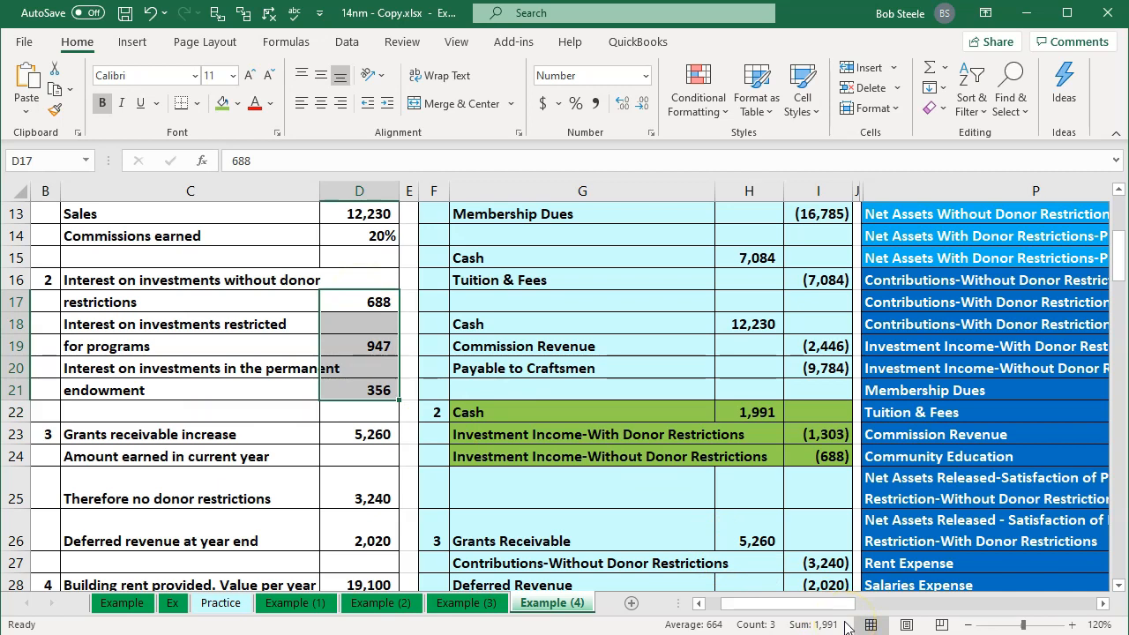
{"action": "double_click", "coordinate": [823, 426]}
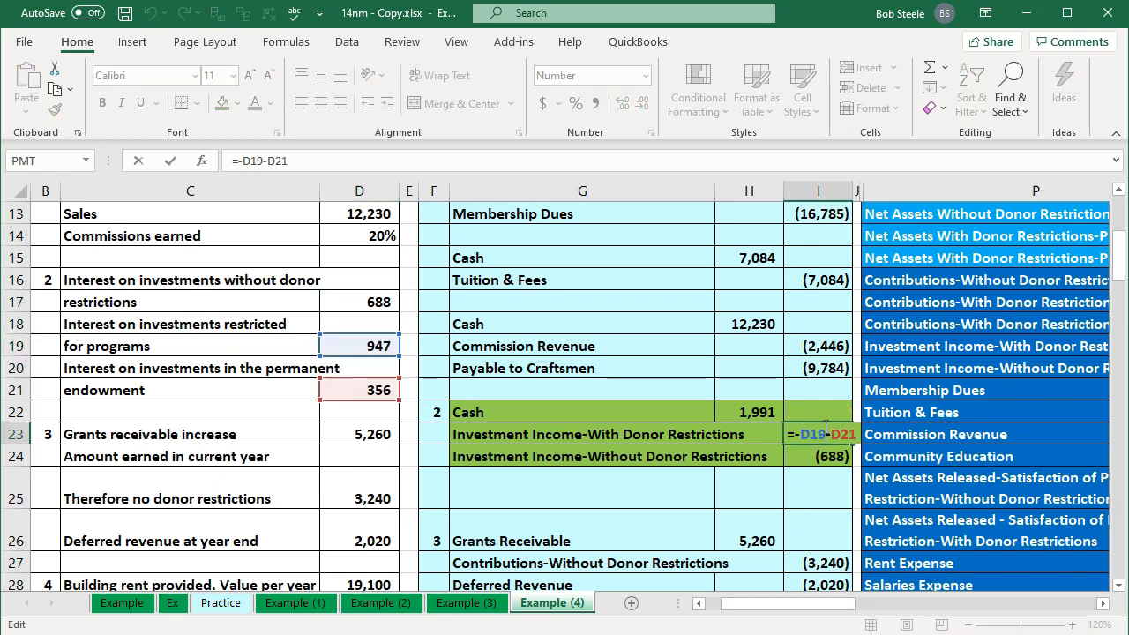
{"action": "key", "text": "Return"}
{"action": "left_click", "coordinate": [823, 427]}
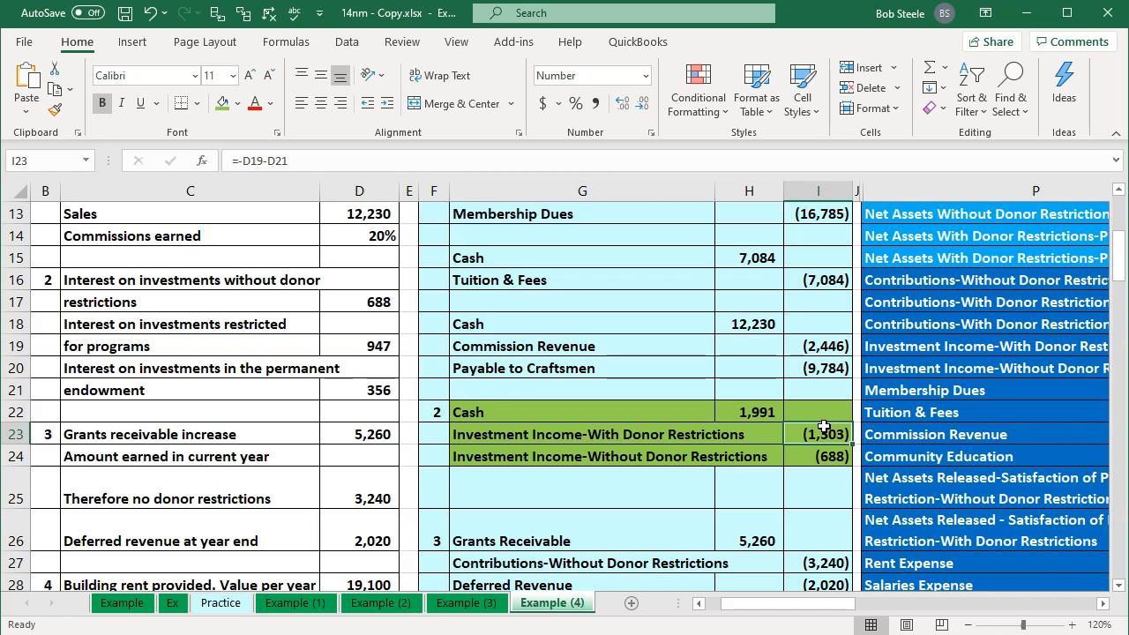
{"action": "key", "text": "Down"}
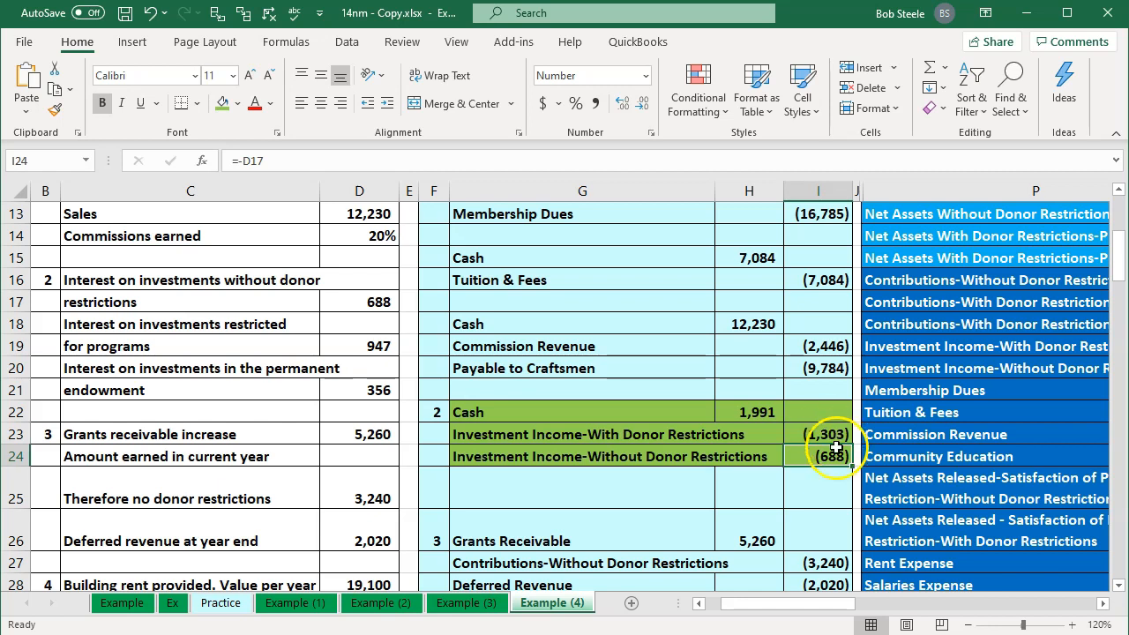
{"action": "double_click", "coordinate": [836, 457]}
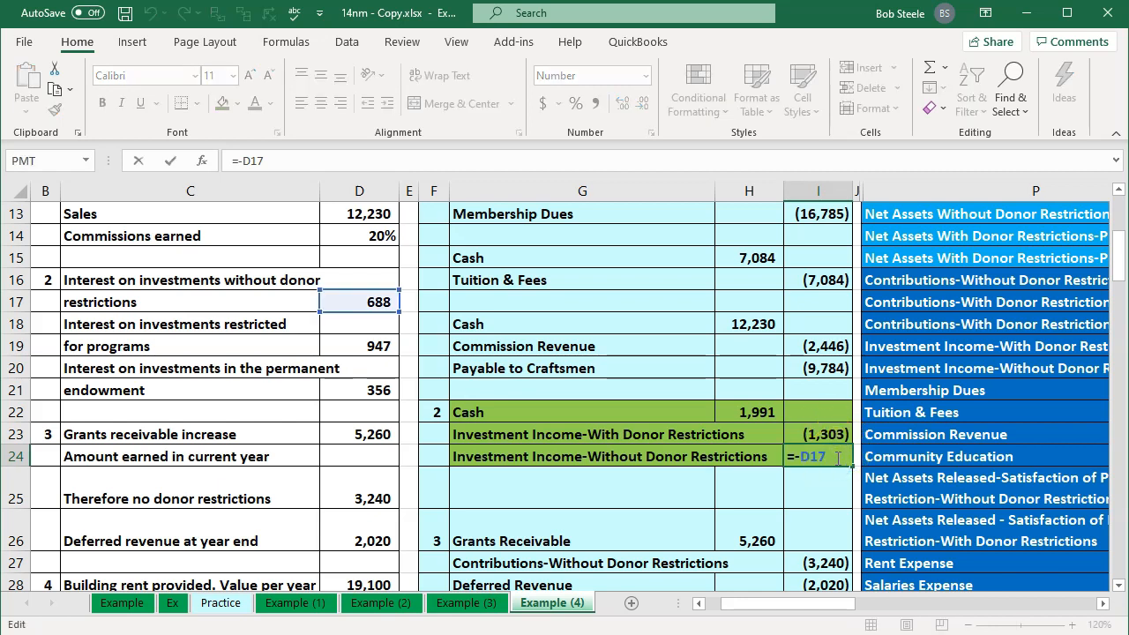
{"action": "key", "text": "Return"}
{"action": "left_click_drag", "start_coordinate": [829, 434], "coordinate": [832, 453]}
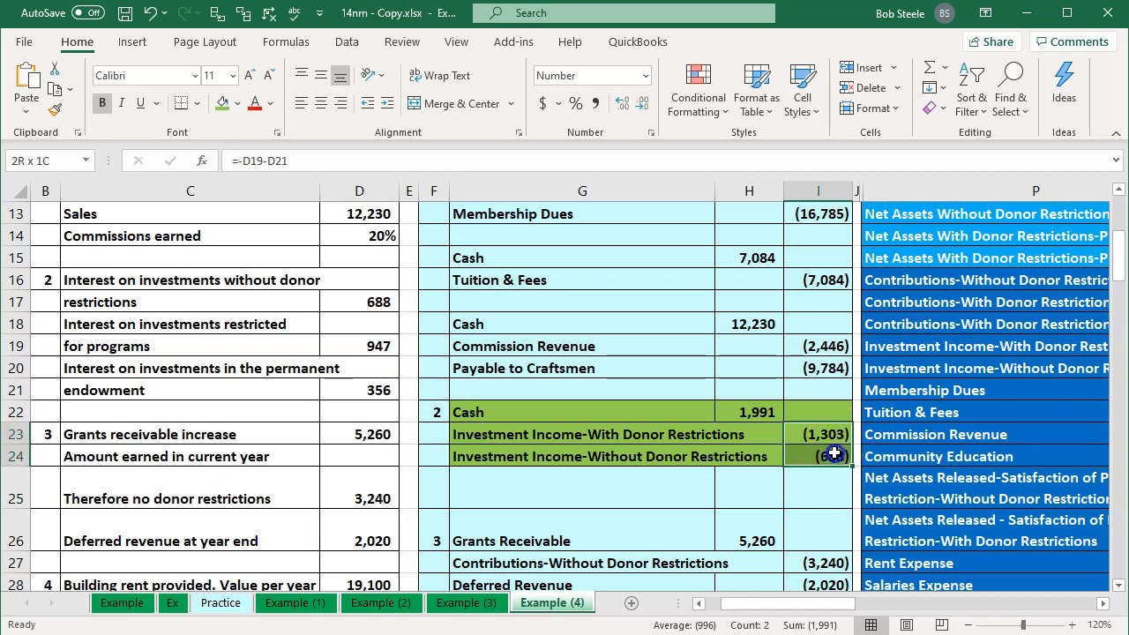
{"action": "left_click", "coordinate": [745, 406]}
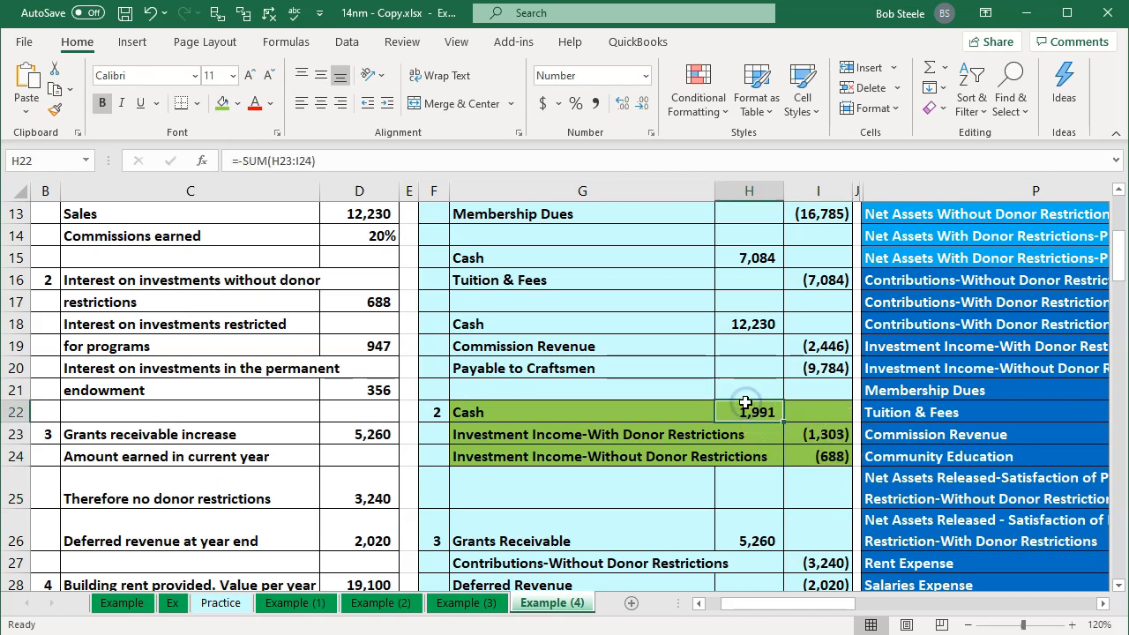
{"action": "key", "text": "Down"}
{"action": "key", "text": "Right"}
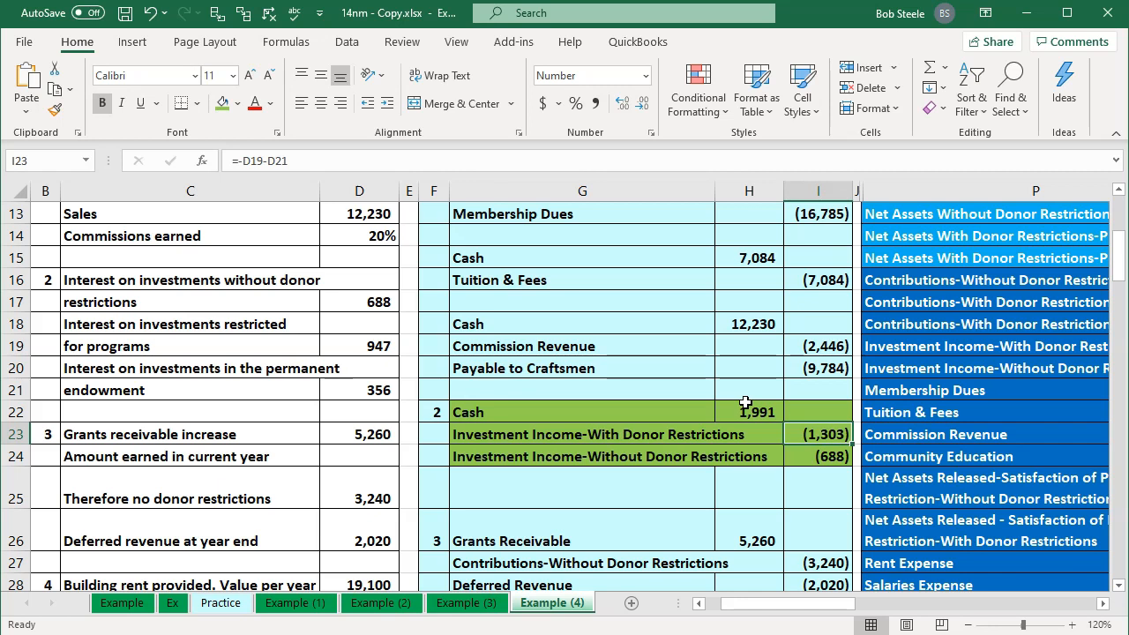
Step: Post entry 2's cash debit to the trial balance by linking the Cash adjustment cell R3 to H22
{"action": "key", "text": "Right"}
{"action": "key", "text": "Right"}
{"action": "key", "text": "Right"}
{"action": "key", "text": "Right"}
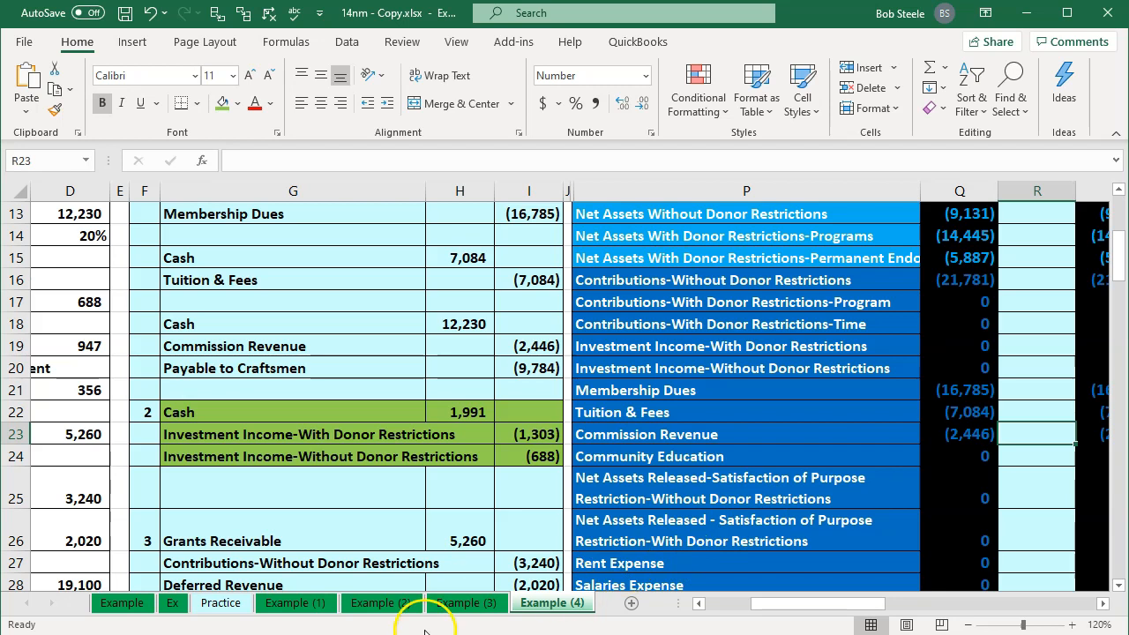
{"action": "left_click_drag", "start_coordinate": [305, 411], "coordinate": [450, 403]}
{"action": "left_click", "coordinate": [450, 404]}
{"action": "key", "text": "Right"}
{"action": "key", "text": "Right"}
{"action": "key", "text": "Right"}
{"action": "key", "text": "Right"}
{"action": "key", "text": "Right"}
{"action": "key", "text": "Right"}
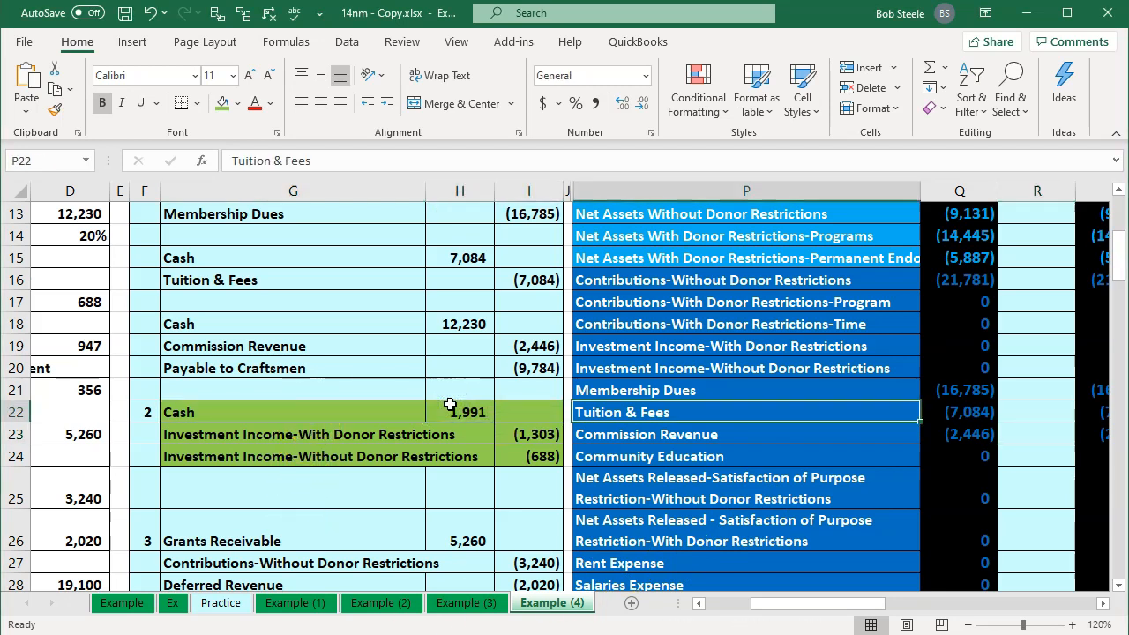
{"action": "key", "text": "Up"}
{"action": "key", "text": "Up"}
{"action": "key", "text": "Up"}
{"action": "key", "text": "Up"}
{"action": "key", "text": "Up"}
{"action": "key", "text": "Up"}
{"action": "key", "text": "Up"}
{"action": "key", "text": "Up"}
{"action": "key", "text": "Up"}
{"action": "key", "text": "Up"}
{"action": "key", "text": "Up"}
{"action": "key", "text": "Up"}
{"action": "key", "text": "Up"}
{"action": "key", "text": "Up"}
{"action": "key", "text": "Up"}
{"action": "key", "text": "Up"}
{"action": "key", "text": "Up"}
{"action": "key", "text": "Up"}
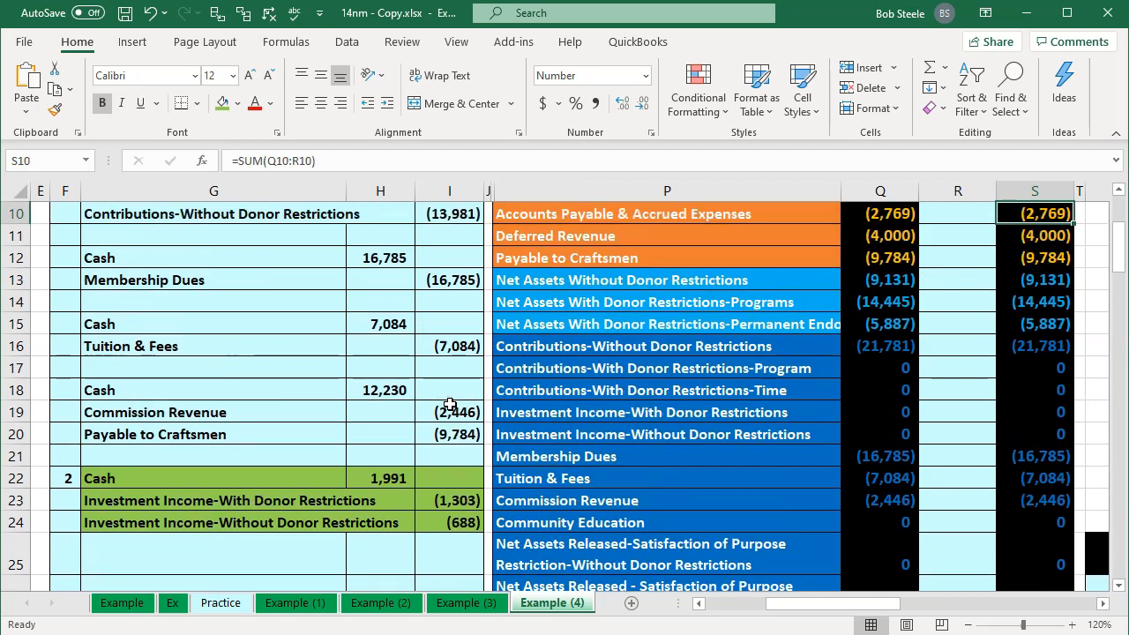
{"action": "key", "text": "Up"}
{"action": "key", "text": "Up"}
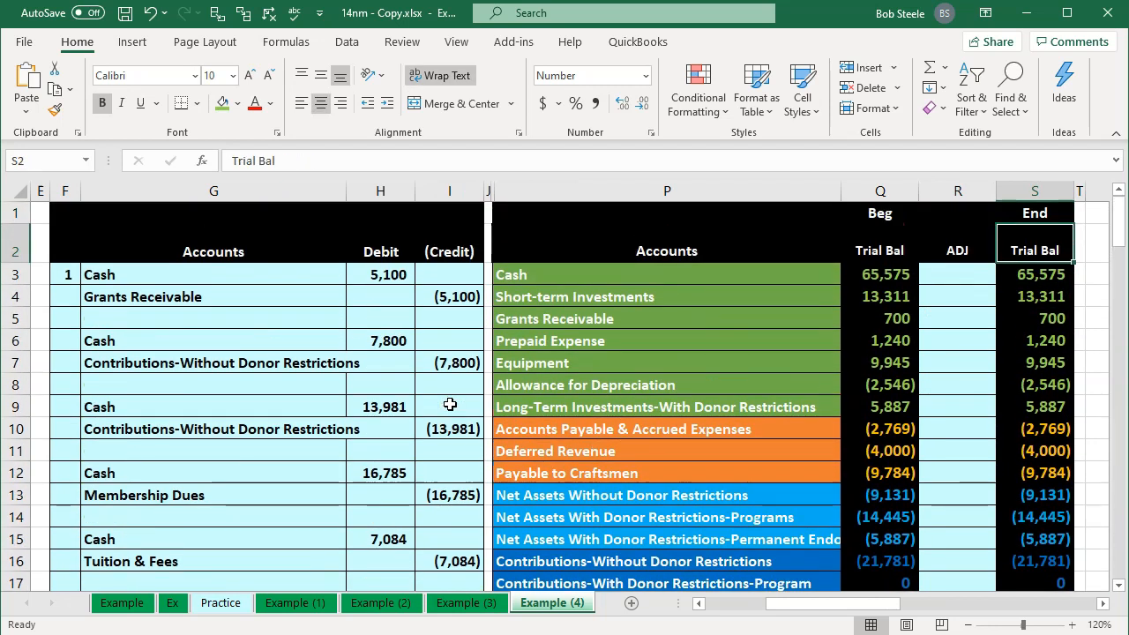
{"action": "key", "text": "Down"}
{"action": "key", "text": "Left"}
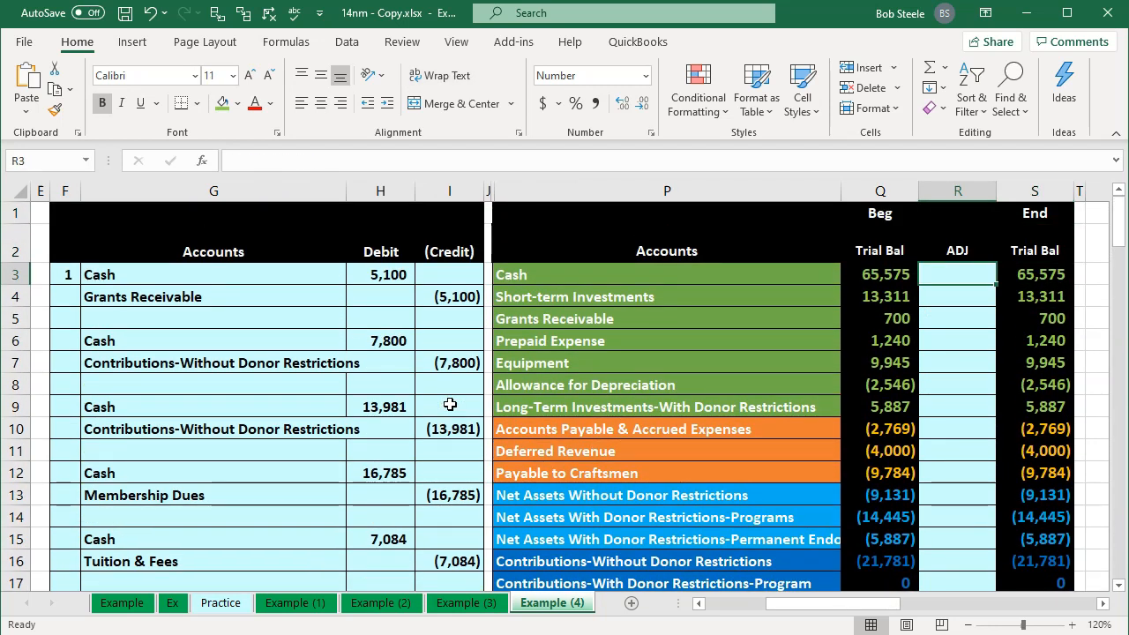
{"action": "type", "text": "="}
{"action": "key", "text": "Down"}
{"action": "key", "text": "Down"}
{"action": "key", "text": "Down"}
{"action": "key", "text": "Down"}
{"action": "key", "text": "Down"}
{"action": "key", "text": "Down"}
{"action": "key", "text": "Down"}
{"action": "key", "text": "Down"}
{"action": "key", "text": "Down"}
{"action": "key", "text": "Down"}
{"action": "key", "text": "Down"}
{"action": "key", "text": "Down"}
{"action": "key", "text": "Down"}
{"action": "key", "text": "Down"}
{"action": "key", "text": "Down"}
{"action": "key", "text": "Down"}
{"action": "key", "text": "Down"}
{"action": "key", "text": "Down"}
{"action": "key", "text": "Down"}
{"action": "key", "text": "Down"}
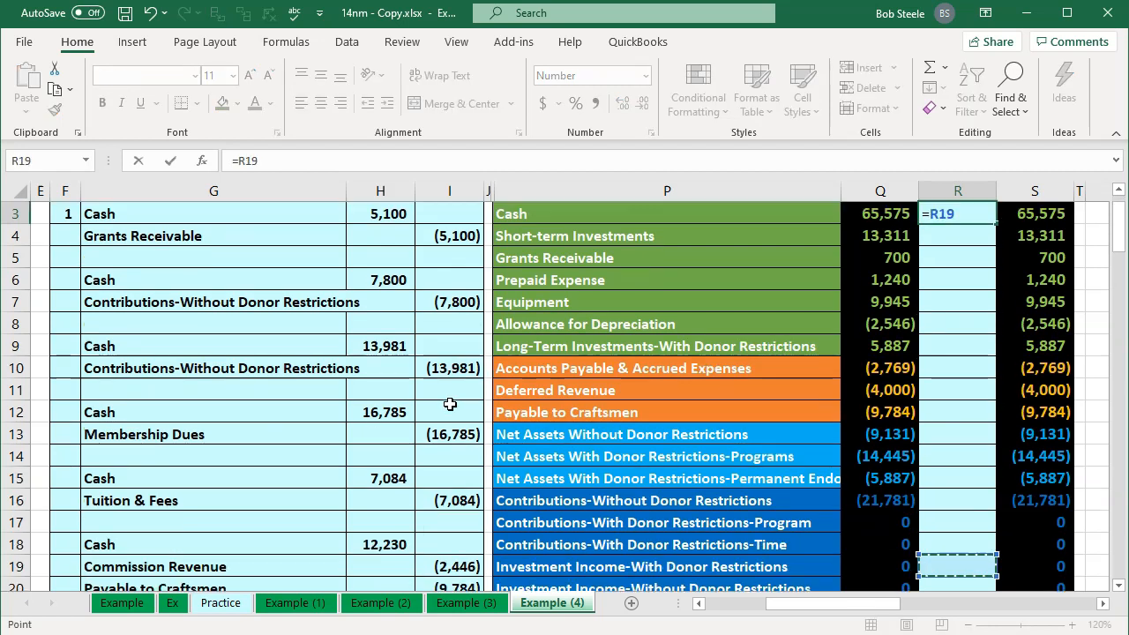
{"action": "key", "text": "Left"}
{"action": "key", "text": "Left"}
{"action": "key", "text": "Left"}
{"action": "key", "text": "Down"}
{"action": "key", "text": "Down"}
{"action": "key", "text": "Left"}
{"action": "key", "text": "Left"}
{"action": "key", "text": "Up"}
{"action": "key", "text": "Up"}
{"action": "key", "text": "Up"}
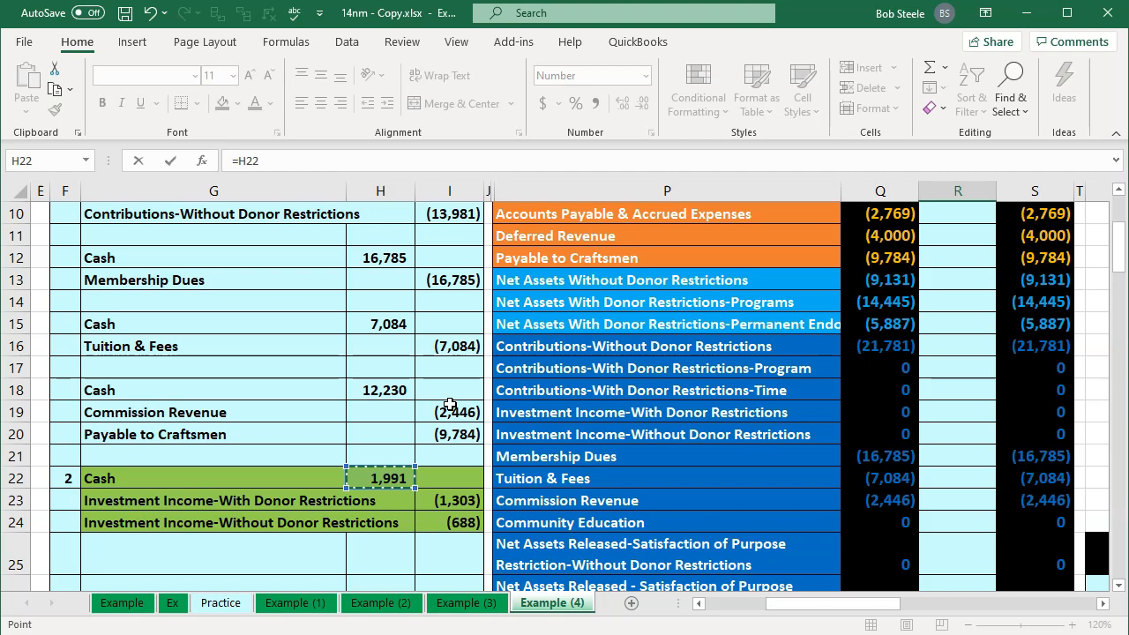
{"action": "scroll", "coordinate": [450, 404], "scroll_direction": "up", "scroll_amount": 3}
{"action": "key", "text": "Tab"}
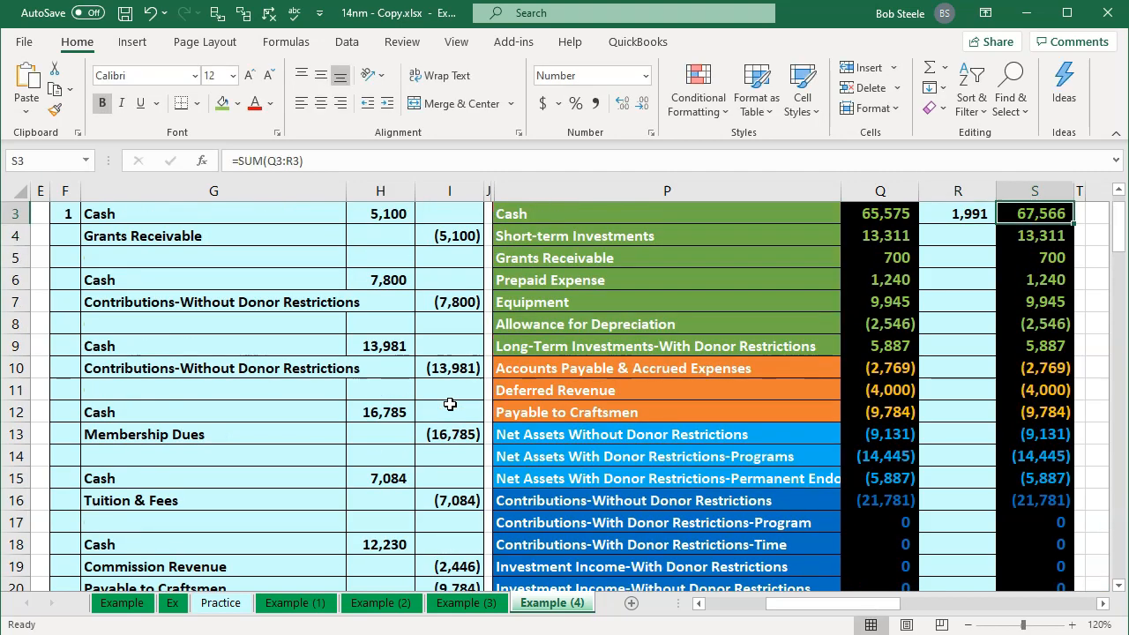
Step: Post entry 2's Investment Income-With Donor Restrictions credit by linking adjustment cell R19 to I23, and check its ending balance formula
{"action": "left_click", "coordinate": [407, 406]}
{"action": "scroll", "coordinate": [408, 405], "scroll_direction": "down", "scroll_amount": 3}
{"action": "left_click_drag", "start_coordinate": [285, 462], "coordinate": [450, 457]}
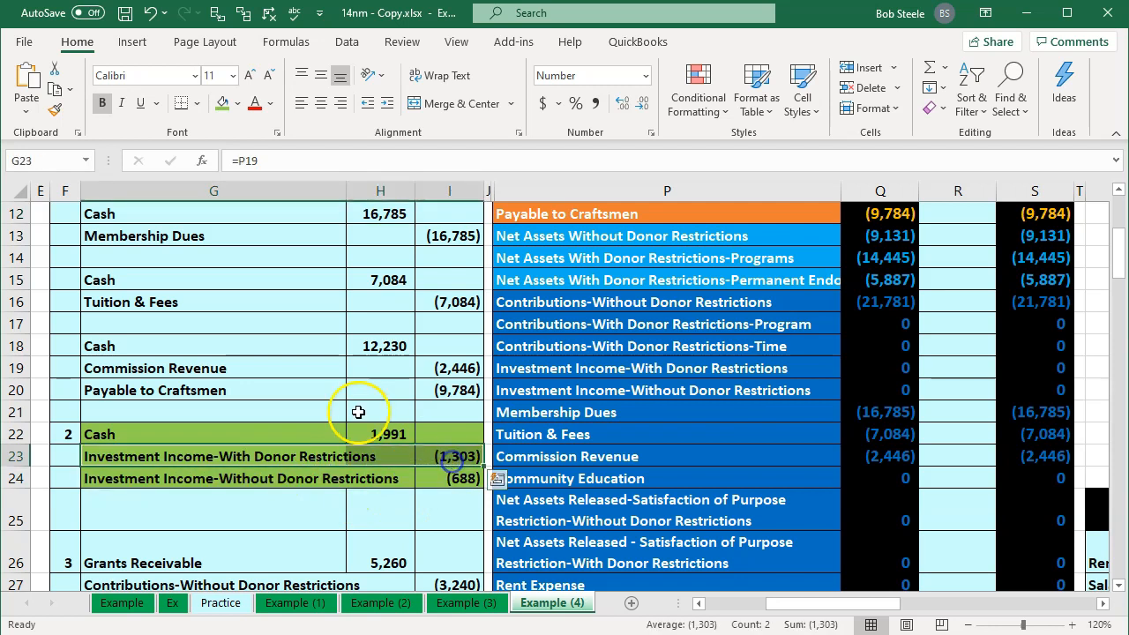
{"action": "key", "text": "Right"}
{"action": "key", "text": "Right"}
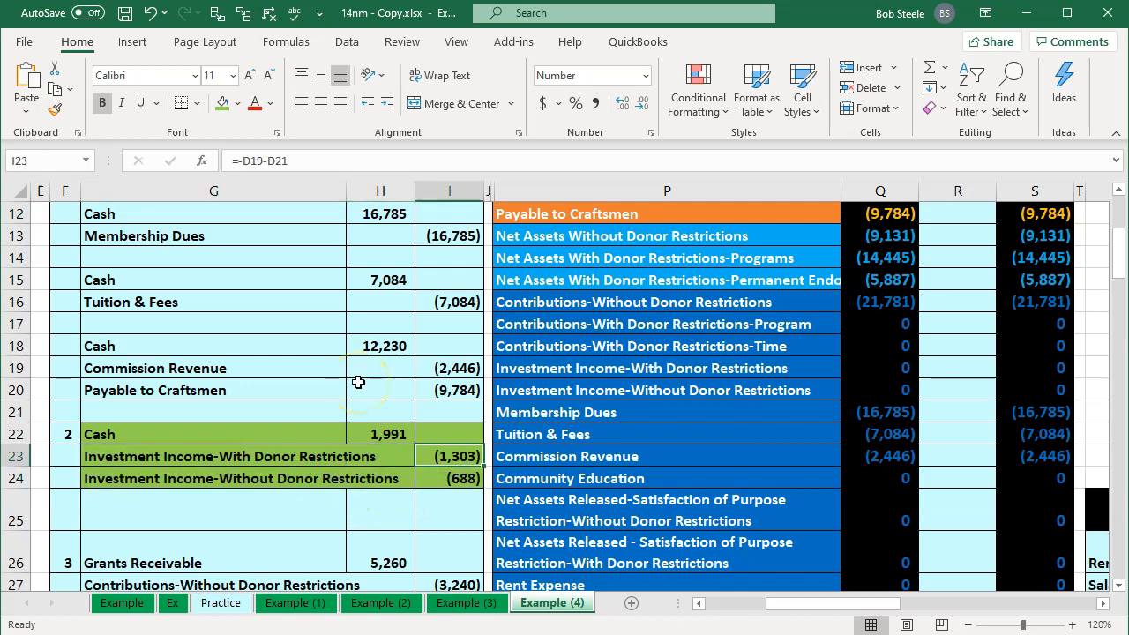
{"action": "key", "text": "Right"}
{"action": "key", "text": "Right"}
{"action": "key", "text": "Up"}
{"action": "key", "text": "Up"}
{"action": "key", "text": "Up"}
{"action": "key", "text": "Up"}
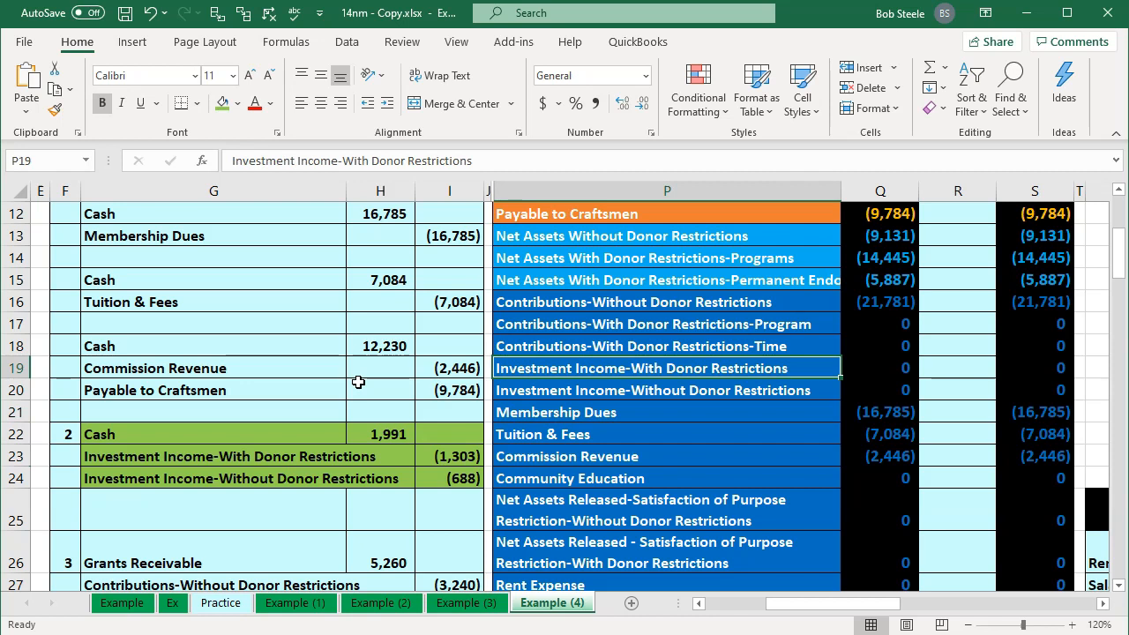
{"action": "key", "text": "Right"}
{"action": "key", "text": "Right"}
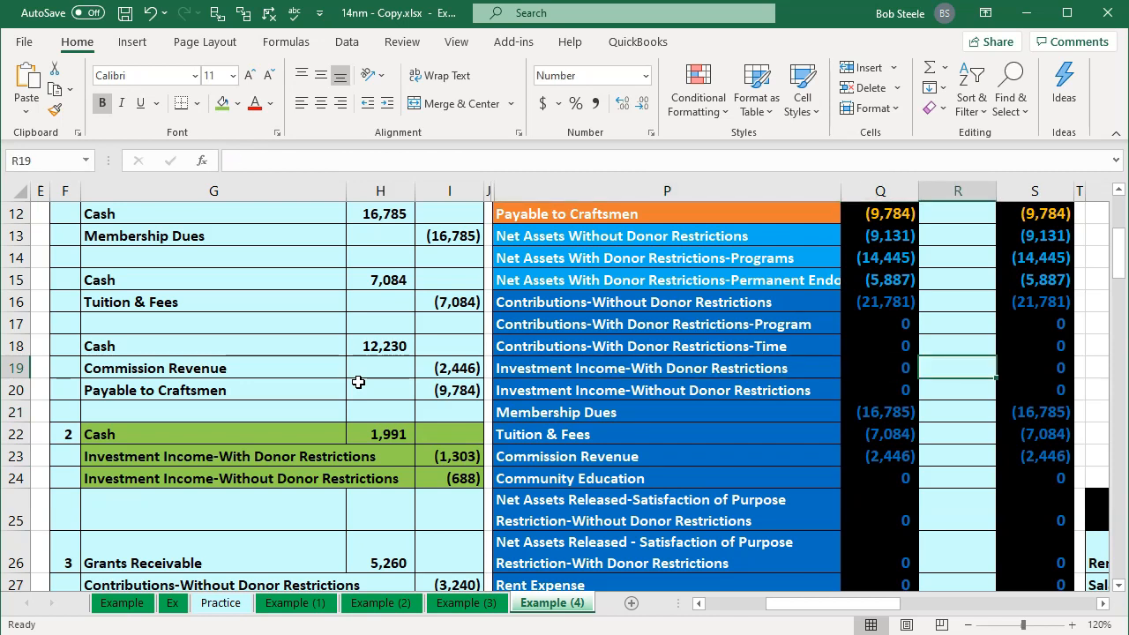
{"action": "type", "text": "="}
{"action": "key", "text": "Left"}
{"action": "key", "text": "Left"}
{"action": "key", "text": "Left"}
{"action": "key", "text": "Left"}
{"action": "key", "text": "Down"}
{"action": "key", "text": "Down"}
{"action": "key", "text": "Down"}
{"action": "key", "text": "Down"}
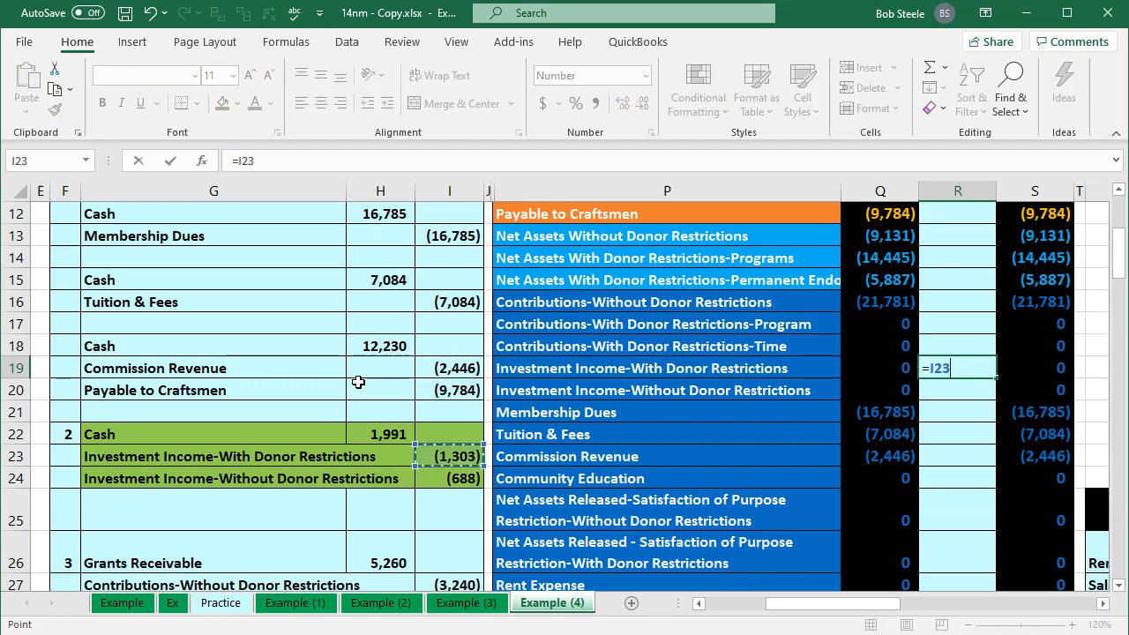
{"action": "key", "text": "Return"}
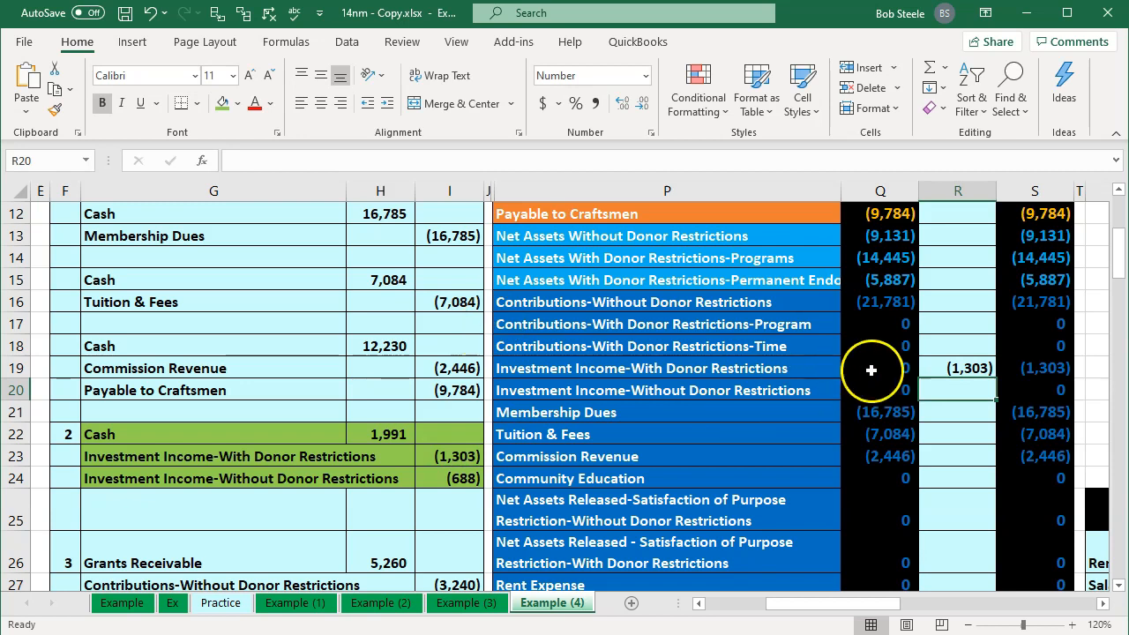
{"action": "left_click", "coordinate": [1044, 367]}
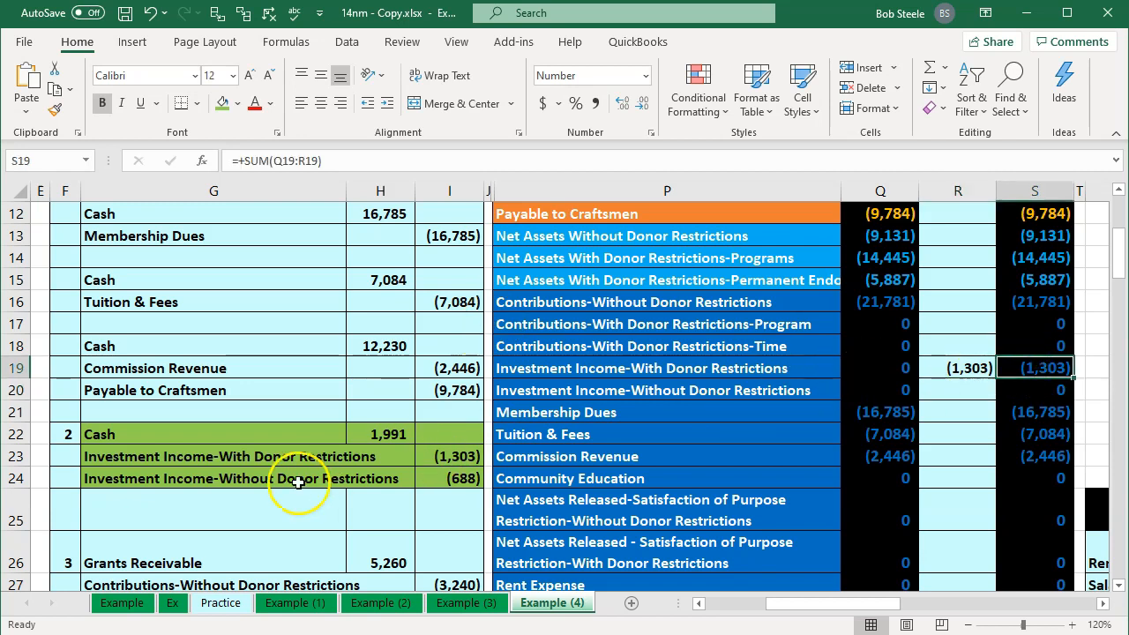
Step: Post entry 2's Investment Income-Without Donor Restrictions credit by linking adjustment cell R20 to I24, and check its ending balance formula
{"action": "left_click_drag", "start_coordinate": [260, 478], "coordinate": [430, 479]}
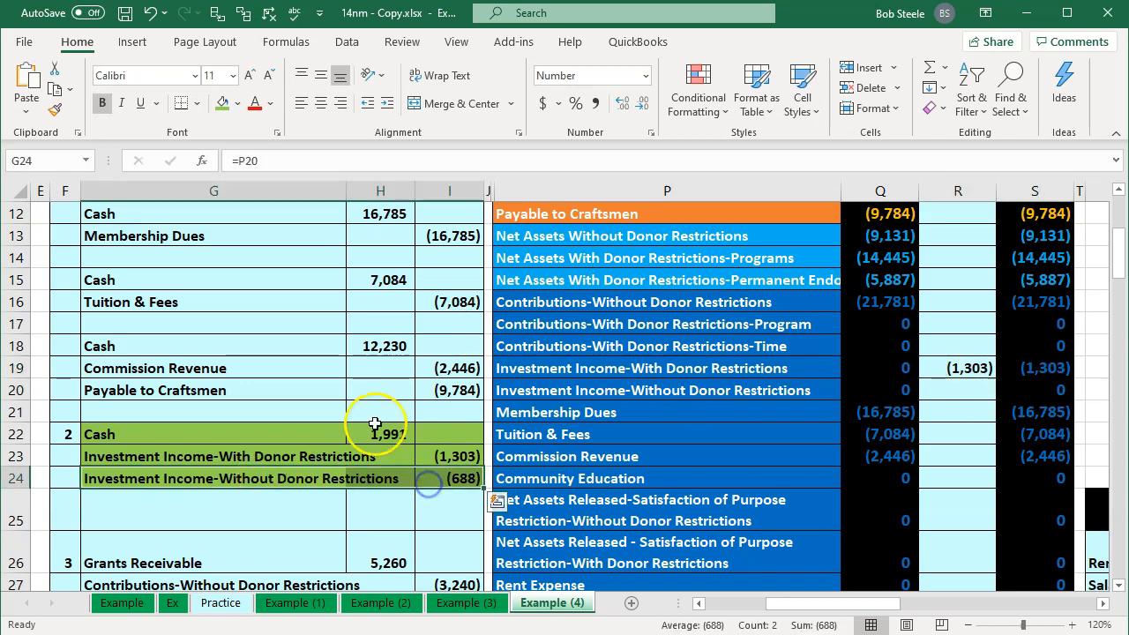
{"action": "key", "text": "Right"}
{"action": "key", "text": "Right"}
{"action": "key", "text": "Right"}
{"action": "key", "text": "Right"}
{"action": "key", "text": "Up"}
{"action": "key", "text": "Up"}
{"action": "key", "text": "Up"}
{"action": "key", "text": "Up"}
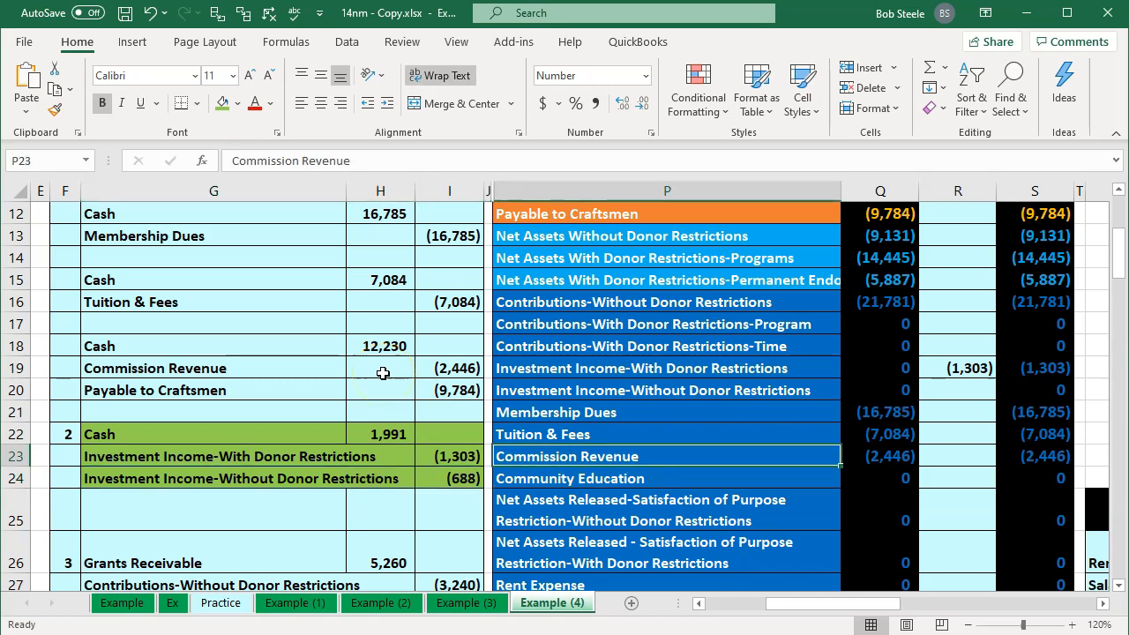
{"action": "key", "text": "Right"}
{"action": "key", "text": "Right"}
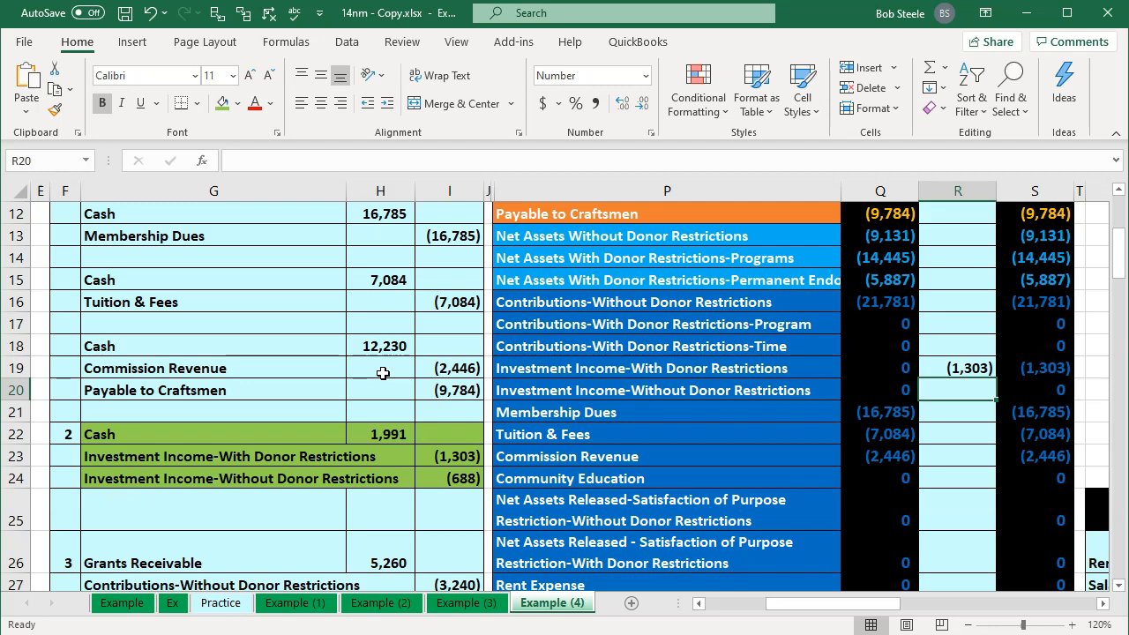
{"action": "type", "text": "="}
{"action": "key", "text": "Left"}
{"action": "key", "text": "Left"}
{"action": "key", "text": "Left"}
{"action": "key", "text": "Left"}
{"action": "key", "text": "Down"}
{"action": "key", "text": "Down"}
{"action": "key", "text": "Down"}
{"action": "key", "text": "Down"}
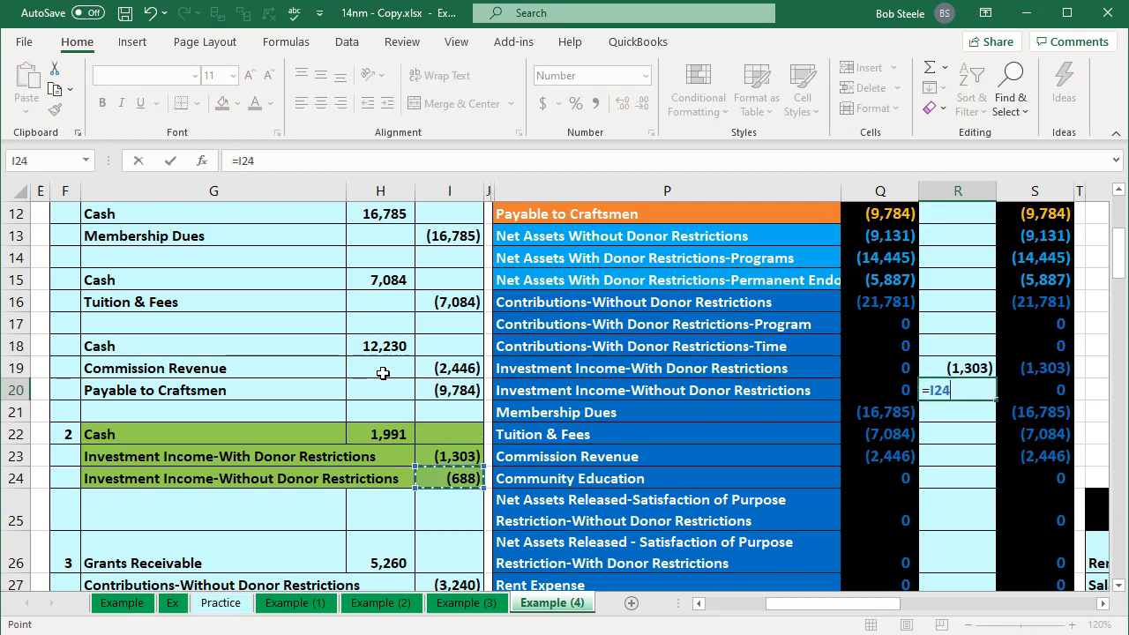
{"action": "key", "text": "Return"}
{"action": "key", "text": "Up"}
{"action": "key", "text": "Right"}
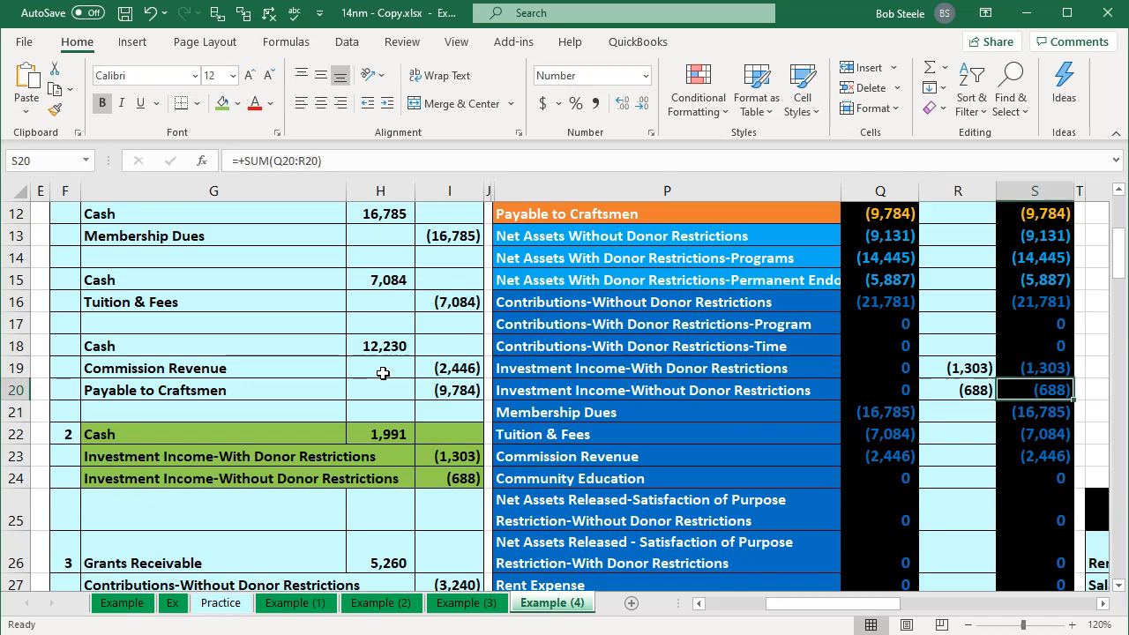
Step: Review the two posted investment income amounts in rows 19 and 20 against the Cash adjustment in R3
{"action": "left_click_drag", "start_coordinate": [1023, 369], "coordinate": [1026, 382]}
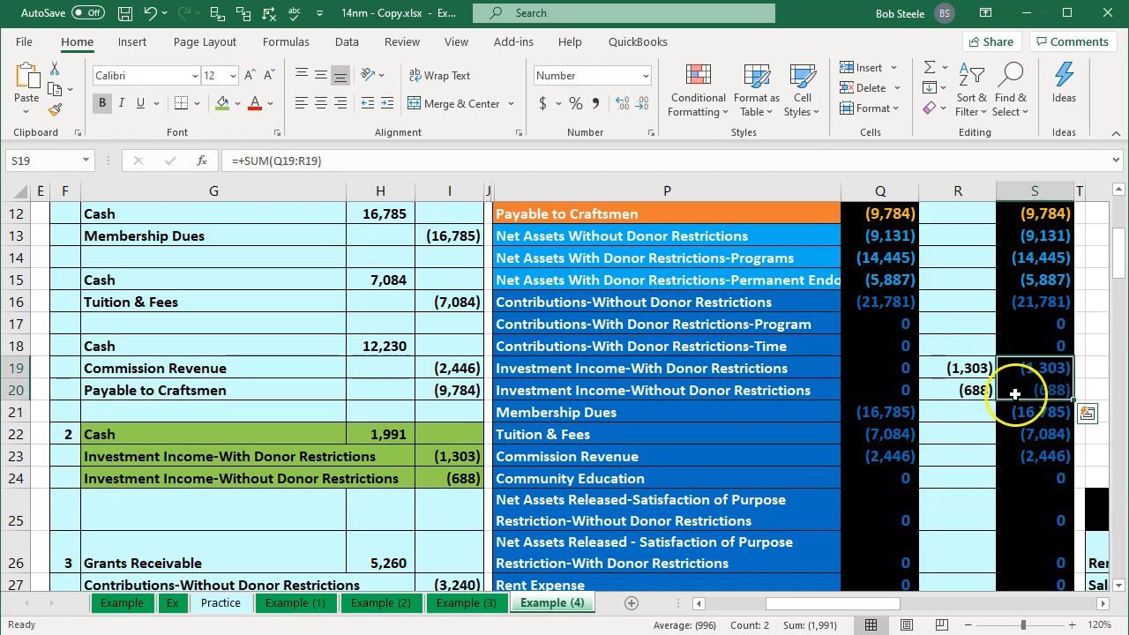
{"action": "mouse_move", "coordinate": [970, 368]}
{"action": "left_mouse_down"}
{"action": "mouse_move", "coordinate": [958, 370]}
{"action": "mouse_move", "coordinate": [960, 383]}
{"action": "left_mouse_up"}
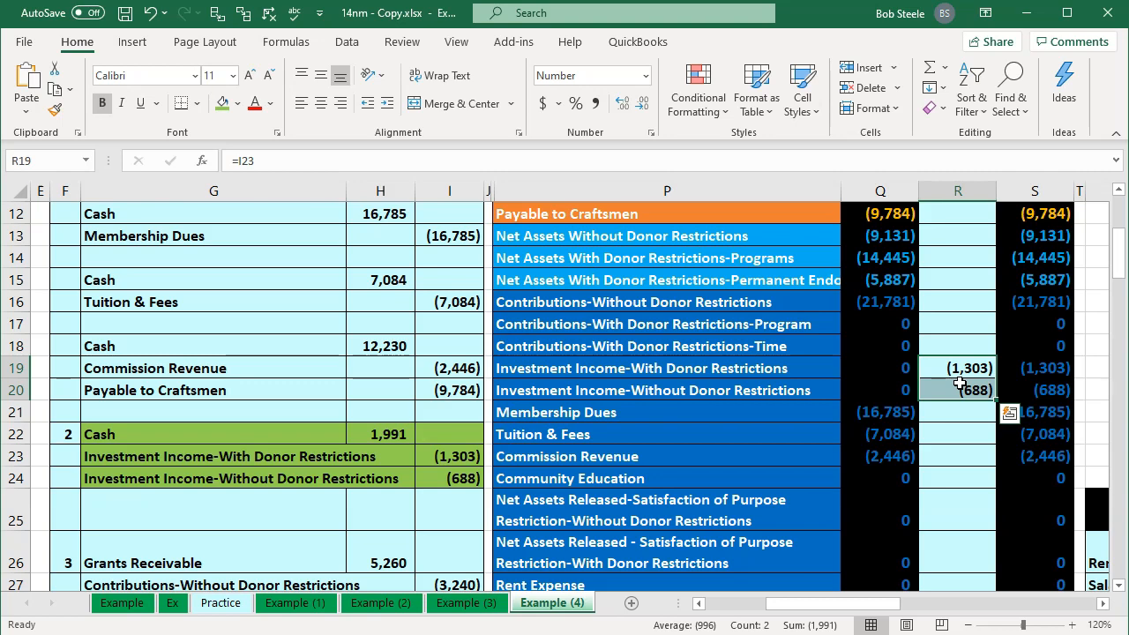
{"action": "scroll", "coordinate": [960, 384], "scroll_direction": "up", "scroll_amount": 4}
{"action": "left_click", "coordinate": [967, 277]}
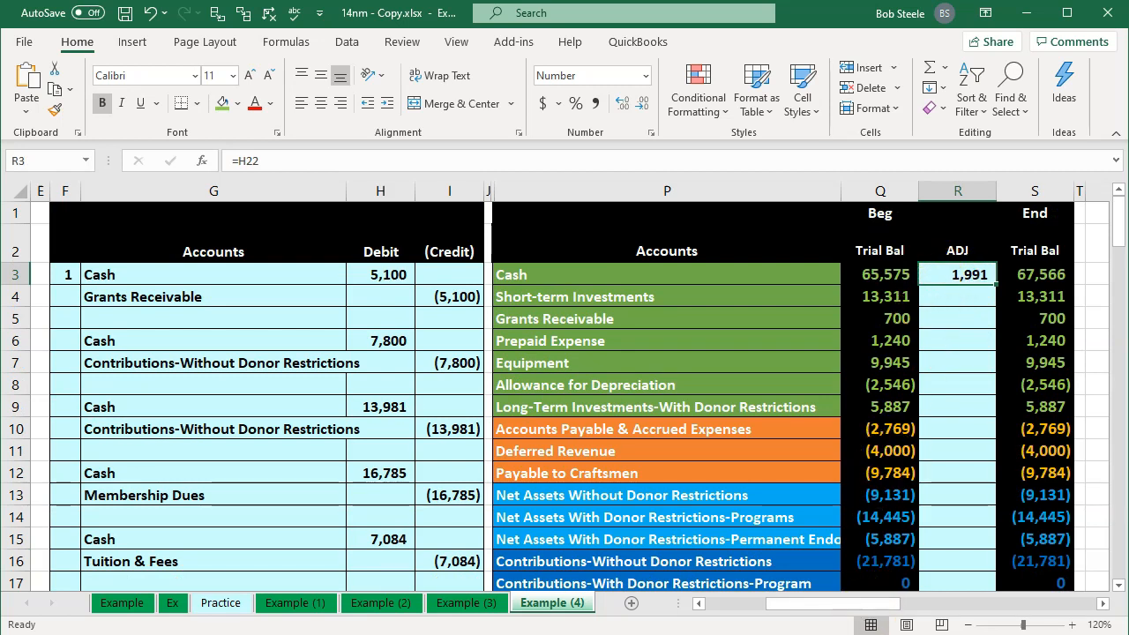
Step: Switch to QuickBooks and bring up the company home page in place of the Trial Balance report
{"action": "left_click", "coordinate": [829, 631]}
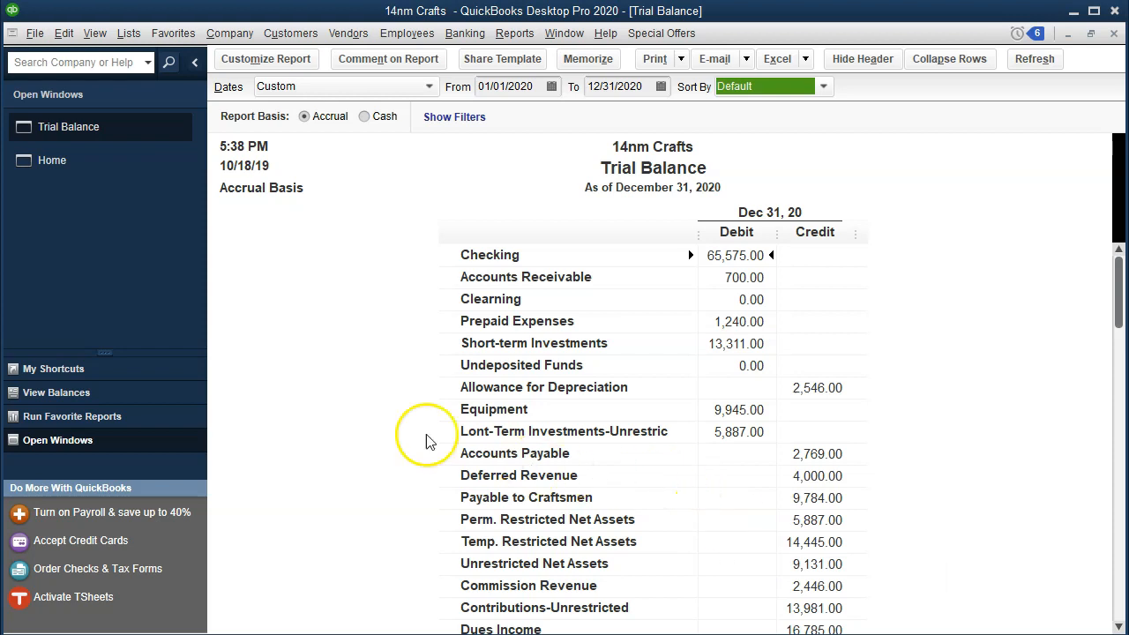
{"action": "left_click", "coordinate": [66, 162]}
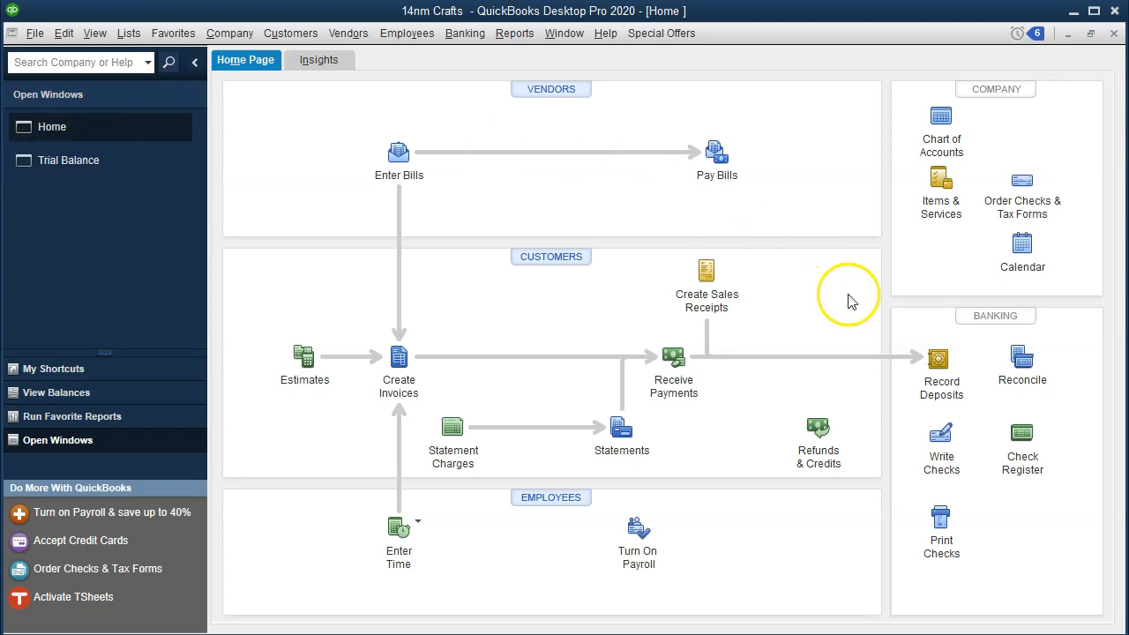
{"action": "left_click", "coordinate": [238, 34]}
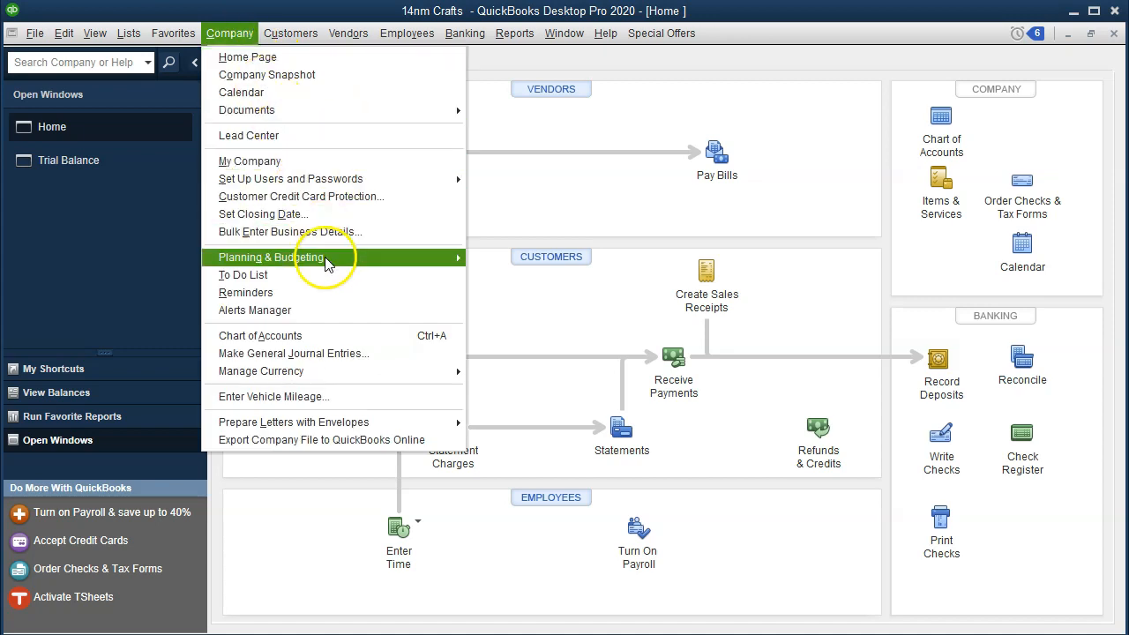
{"action": "left_click", "coordinate": [335, 353]}
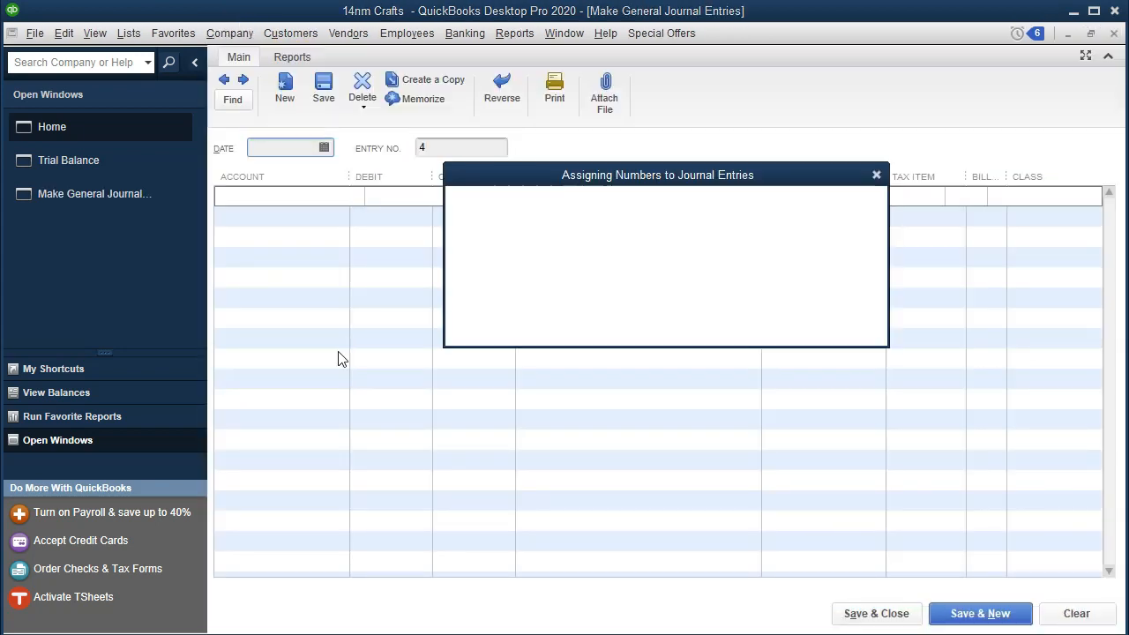
{"action": "left_click", "coordinate": [876, 175]}
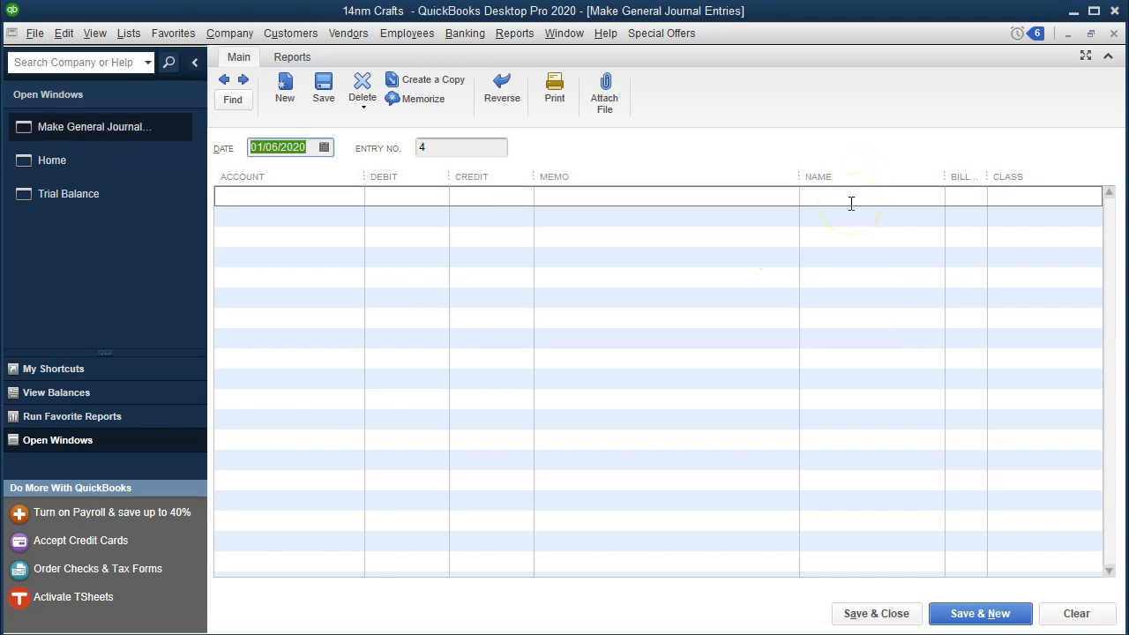
{"action": "left_click", "coordinate": [1036, 199]}
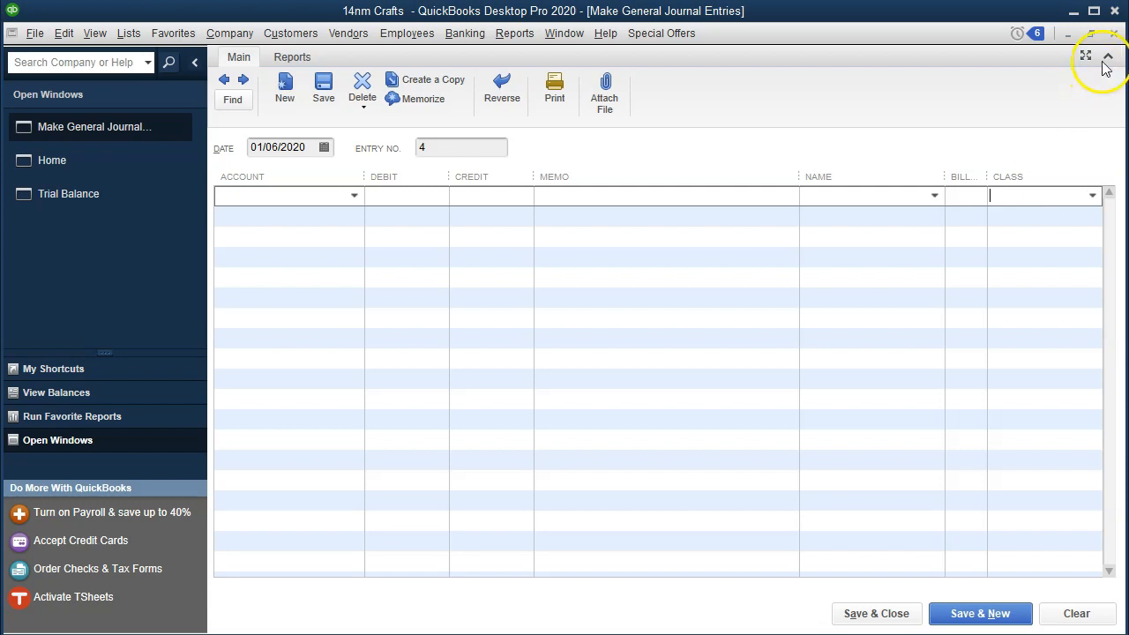
{"action": "left_click", "coordinate": [1112, 34]}
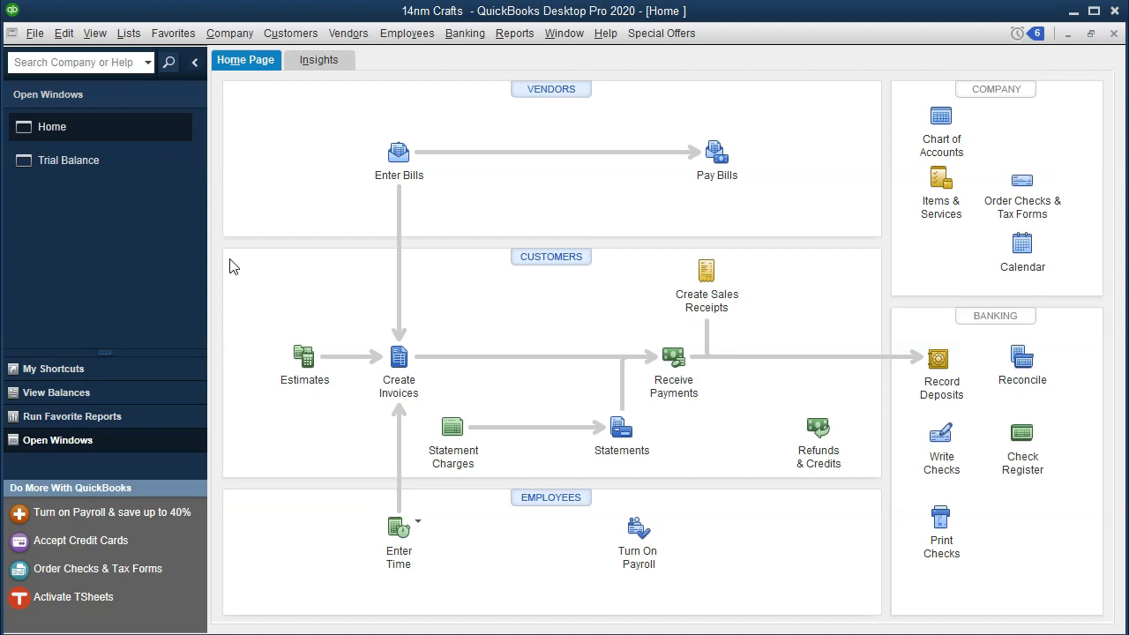
Step: Start a new sales receipt for the job Education Program Restriction and assign it the Restricted class
{"action": "left_click", "coordinate": [715, 309]}
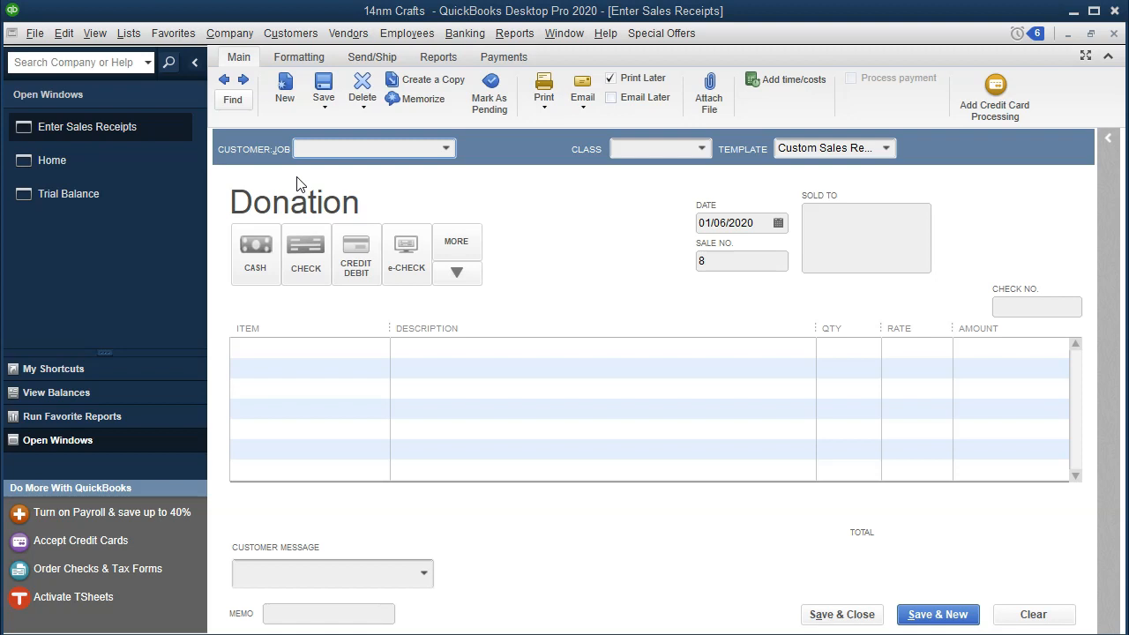
{"action": "left_click", "coordinate": [446, 150]}
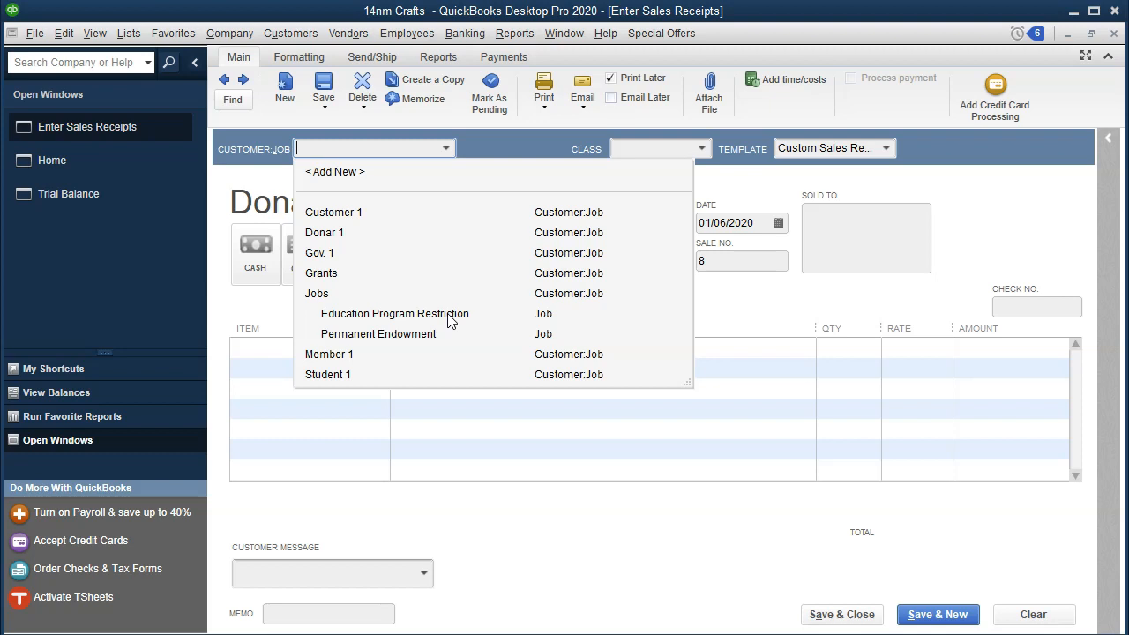
{"action": "left_click", "coordinate": [448, 316]}
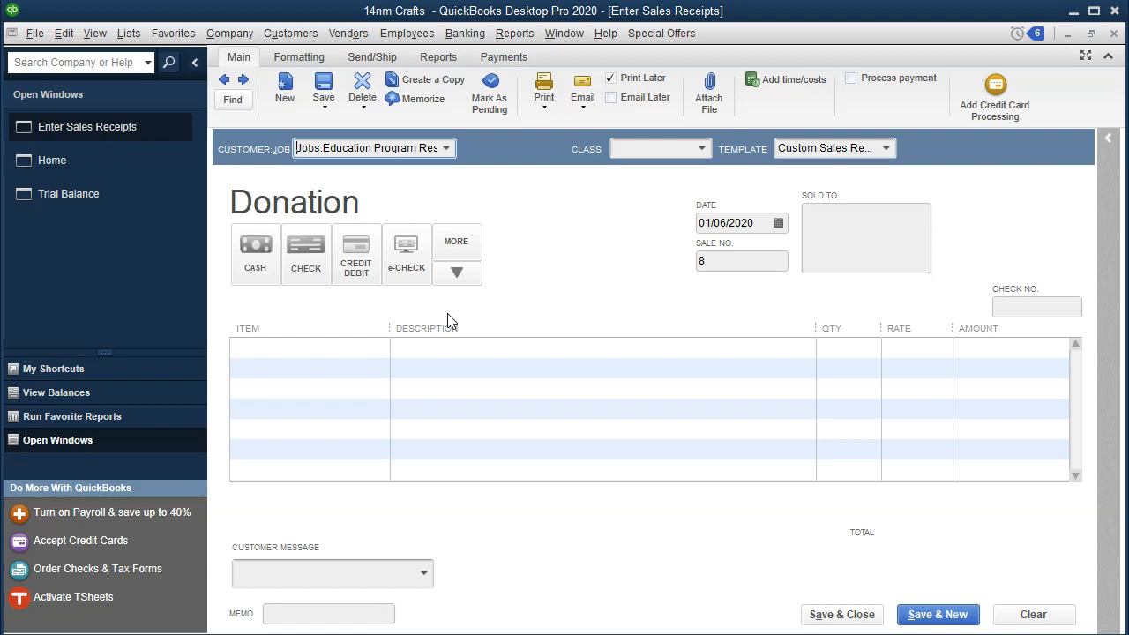
{"action": "key", "text": "Tab"}
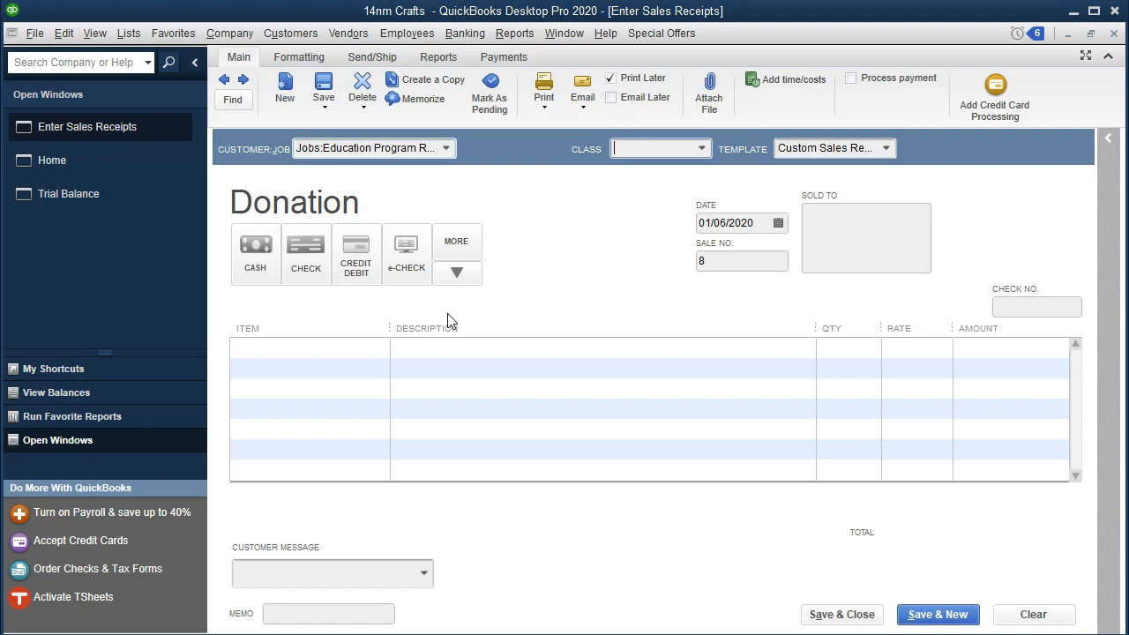
{"action": "left_click", "coordinate": [701, 148]}
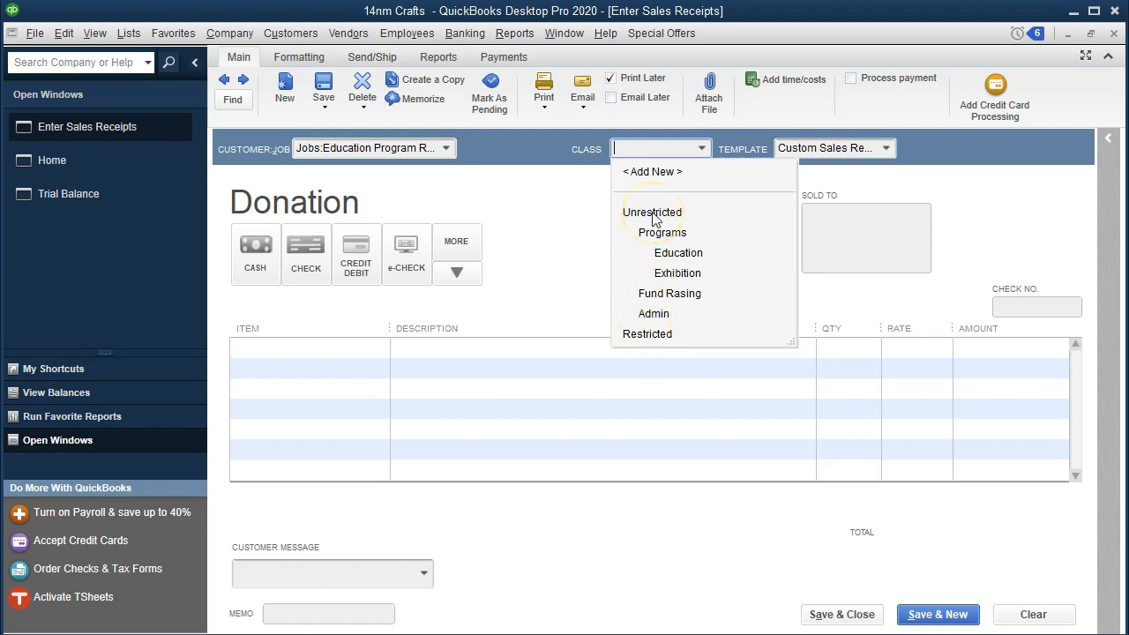
{"action": "left_click", "coordinate": [662, 257]}
{"action": "left_click", "coordinate": [652, 335]}
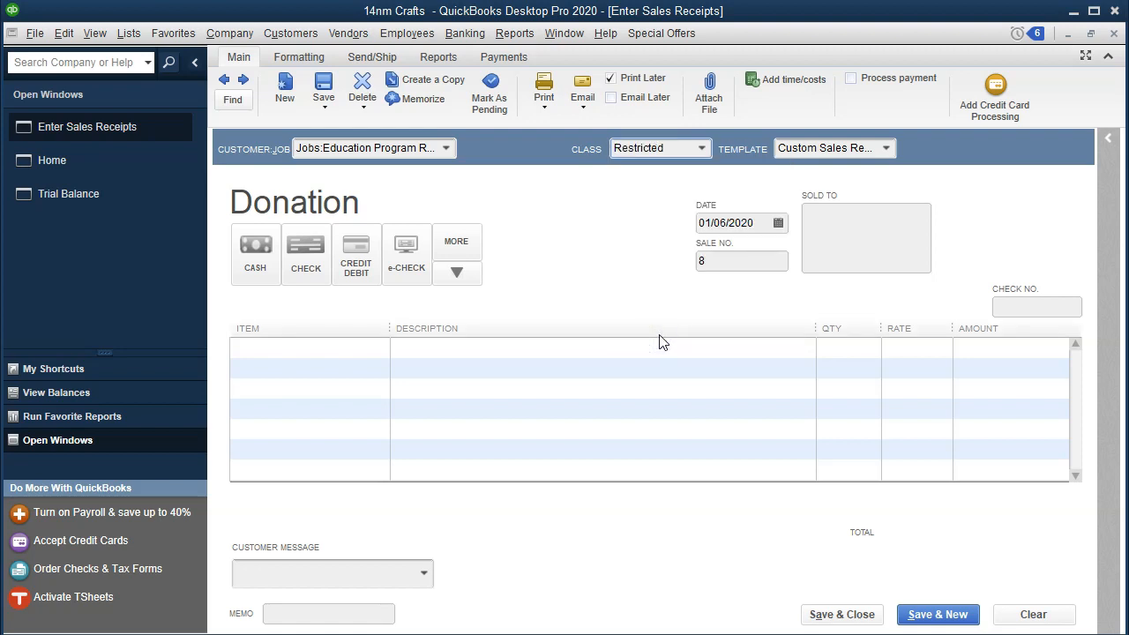
Step: Set the sales receipt date to 01/08/2020 and go to the first item line
{"action": "key", "text": "Tab"}
{"action": "key", "text": "Tab"}
{"action": "key", "text": "Tab"}
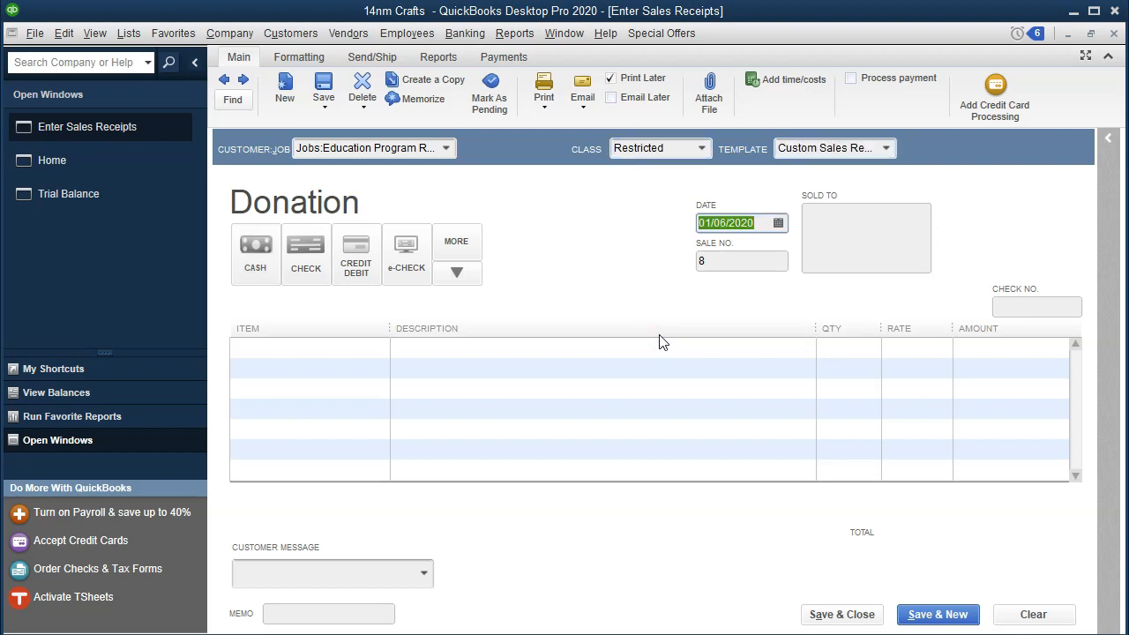
{"action": "key", "text": "Tab"}
{"action": "key", "text": "Tab"}
{"action": "key", "text": "Tab"}
{"action": "key", "text": "Tab"}
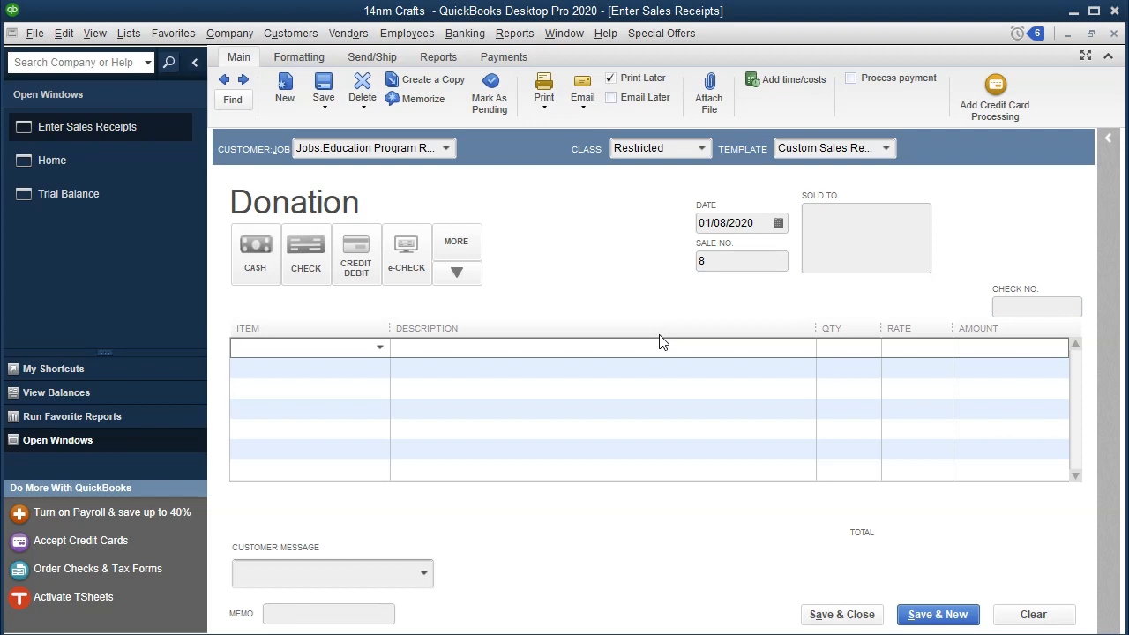
Step: Enter Investment Income-Restricted as the item name on the receipt's first line
{"action": "left_click", "coordinate": [267, 346]}
{"action": "type", "text": "Inv"}
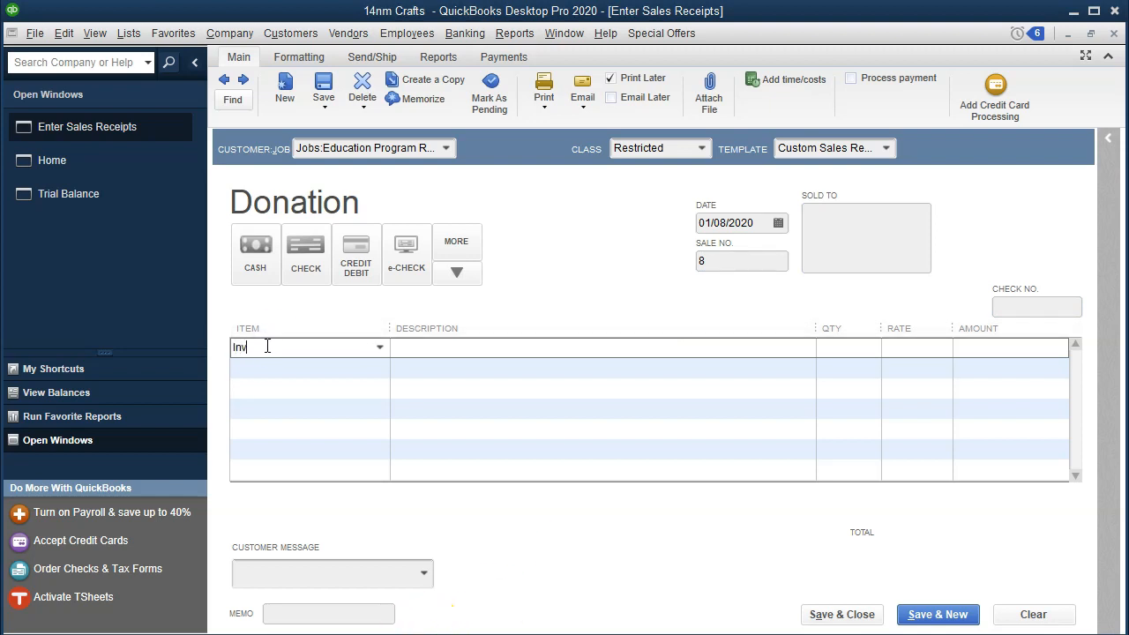
{"action": "type", "text": "estment Income "}
{"action": "type", "text": "Restricted"}
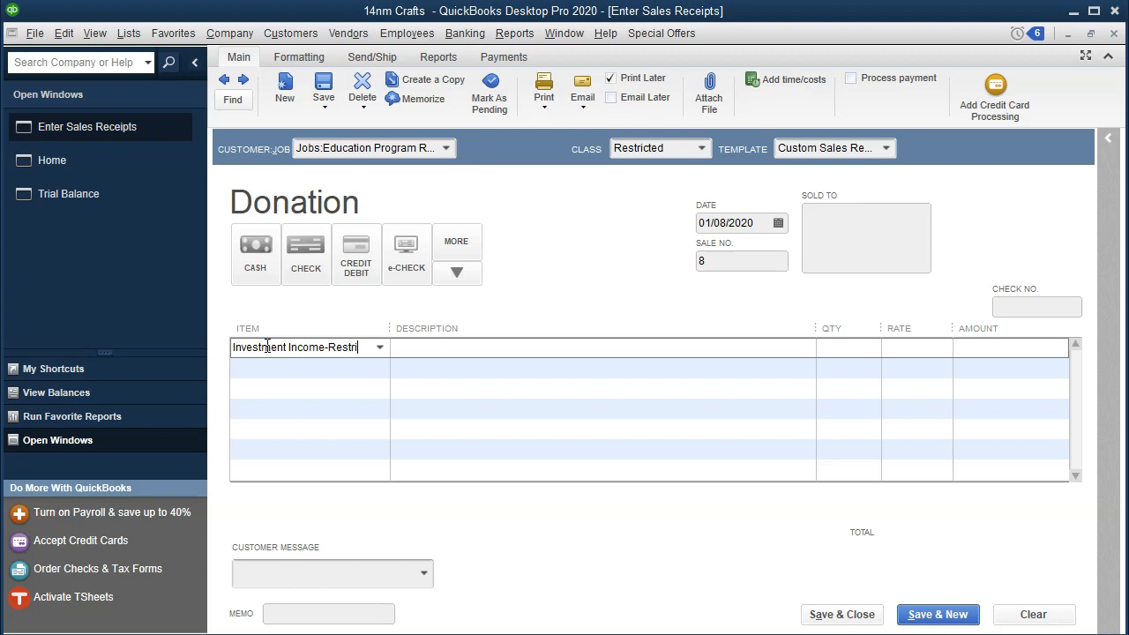
Step: Copy the item name Investment Income-Restricted from the first line of the sales receipt
{"action": "key", "text": "shift+Left"}
{"action": "key", "text": "shift+Left"}
{"action": "key", "text": "shift+Left"}
{"action": "key", "text": "shift+Left"}
{"action": "key", "text": "shift+Left"}
{"action": "key", "text": "shift+Left"}
{"action": "key", "text": "shift+Left"}
{"action": "key", "text": "shift+Left"}
{"action": "key", "text": "shift+Left"}
{"action": "key", "text": "shift+Left"}
{"action": "key", "text": "shift+Left"}
{"action": "key", "text": "shift+Left"}
{"action": "key", "text": "shift+Left"}
{"action": "key", "text": "shift+Left"}
{"action": "key", "text": "shift+Left"}
{"action": "key", "text": "shift+Left"}
{"action": "key", "text": "shift+Left"}
{"action": "key", "text": "shift+Left"}
{"action": "key", "text": "shift+Left"}
{"action": "key", "text": "shift+Left"}
{"action": "key", "text": "ctrl+c"}
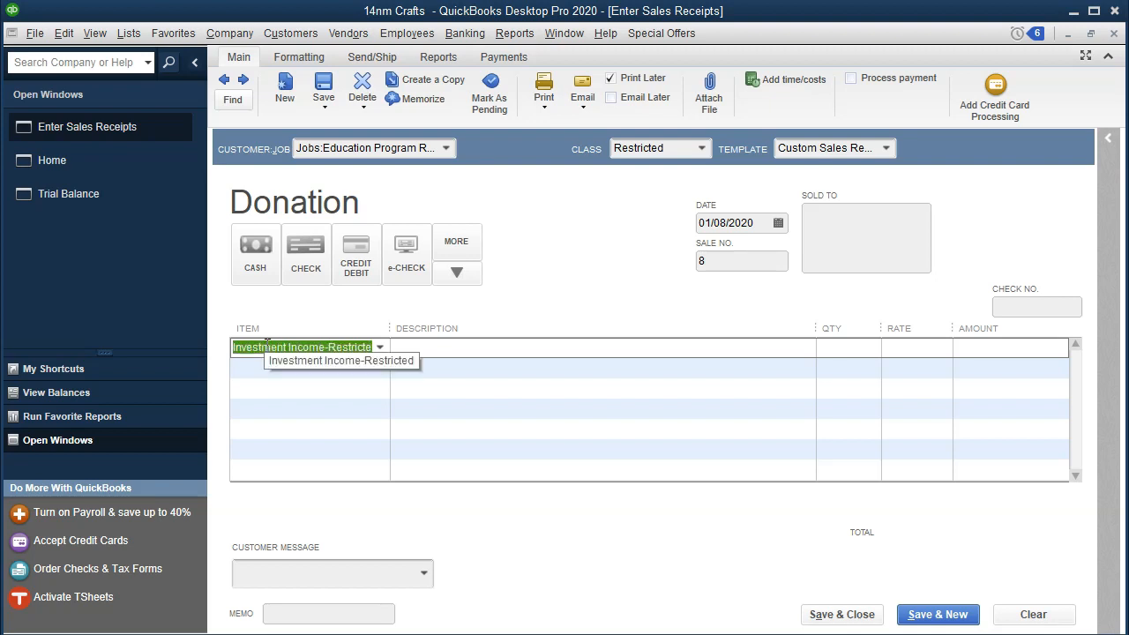
Step: Add Investment Income-Restricted as a new item of type Service and paste the copied name as its description
{"action": "left_click", "coordinate": [315, 446]}
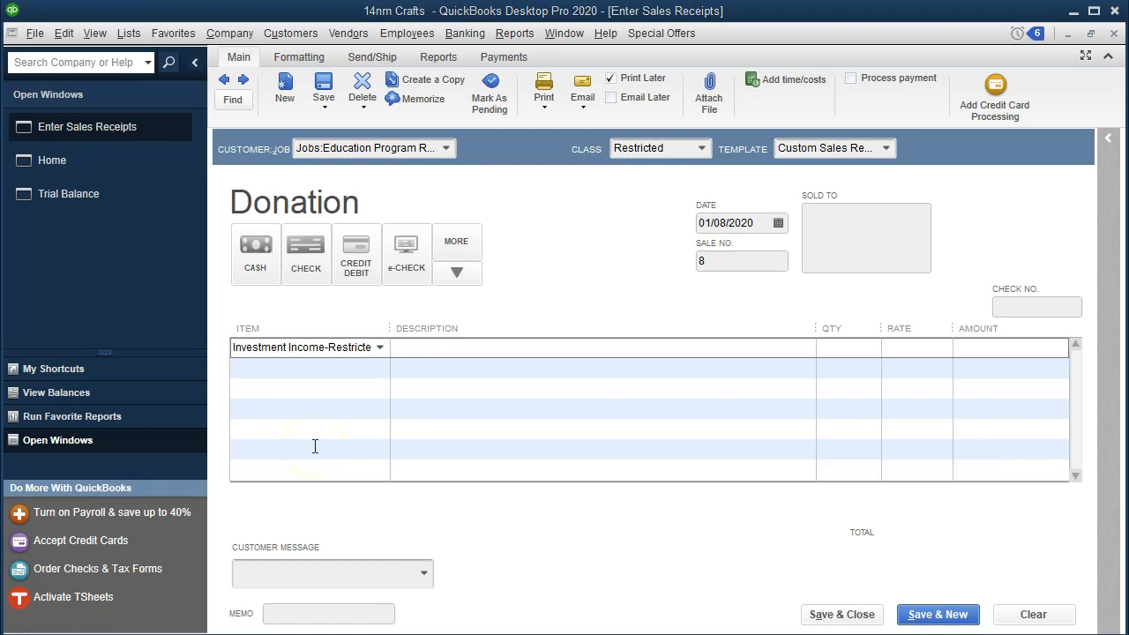
{"action": "left_click", "coordinate": [336, 355]}
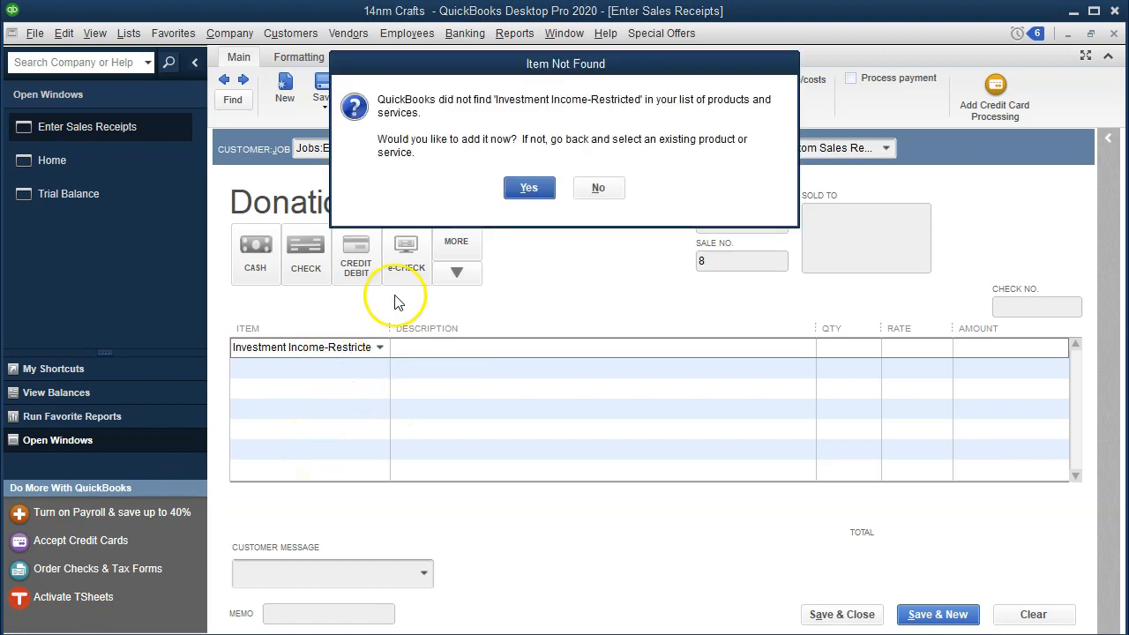
{"action": "left_click", "coordinate": [530, 188]}
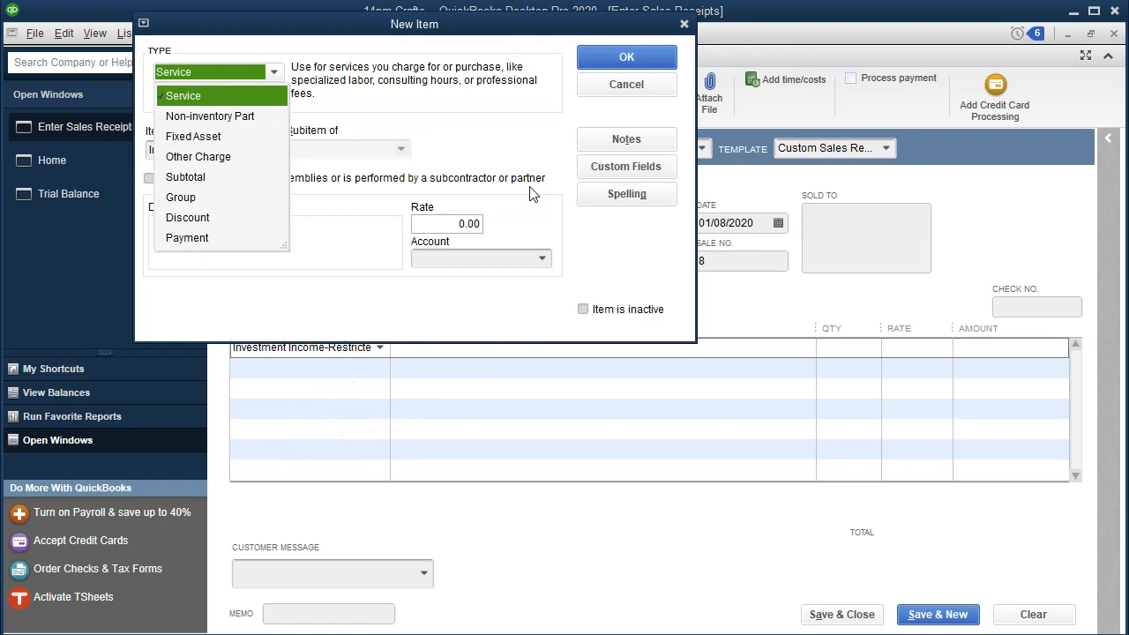
{"action": "left_click", "coordinate": [232, 96]}
{"action": "left_click", "coordinate": [185, 242]}
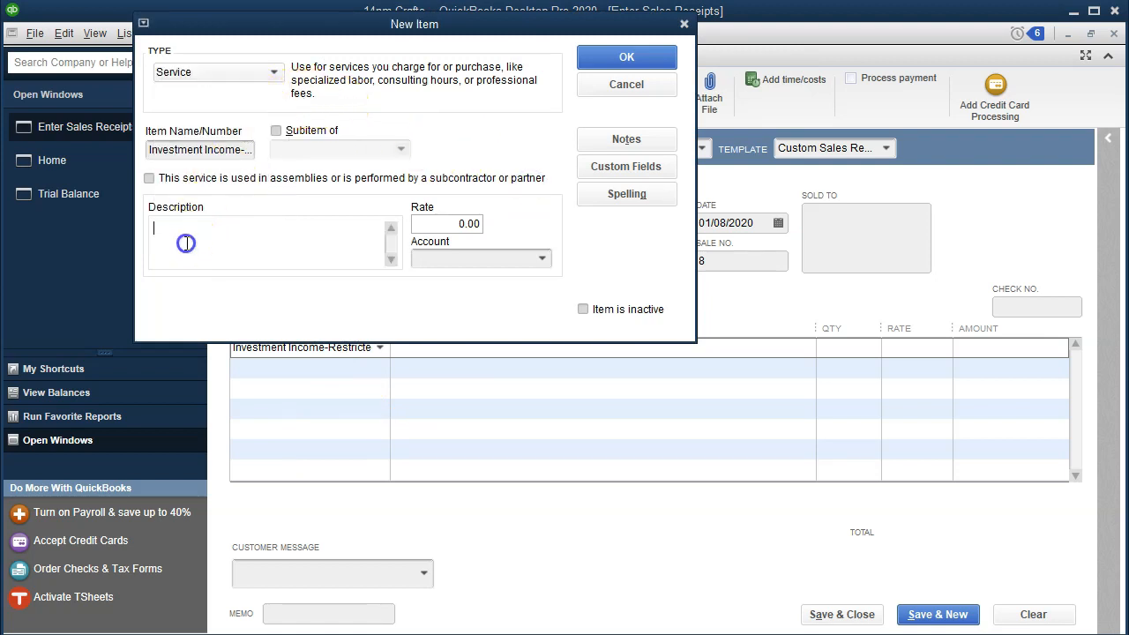
{"action": "key", "text": "ctrl+v"}
Step: Assign the item to a new Income account named Investment Income-Restricted and save both the account and the item
{"action": "left_click", "coordinate": [444, 258]}
{"action": "key", "text": "ctrl+v"}
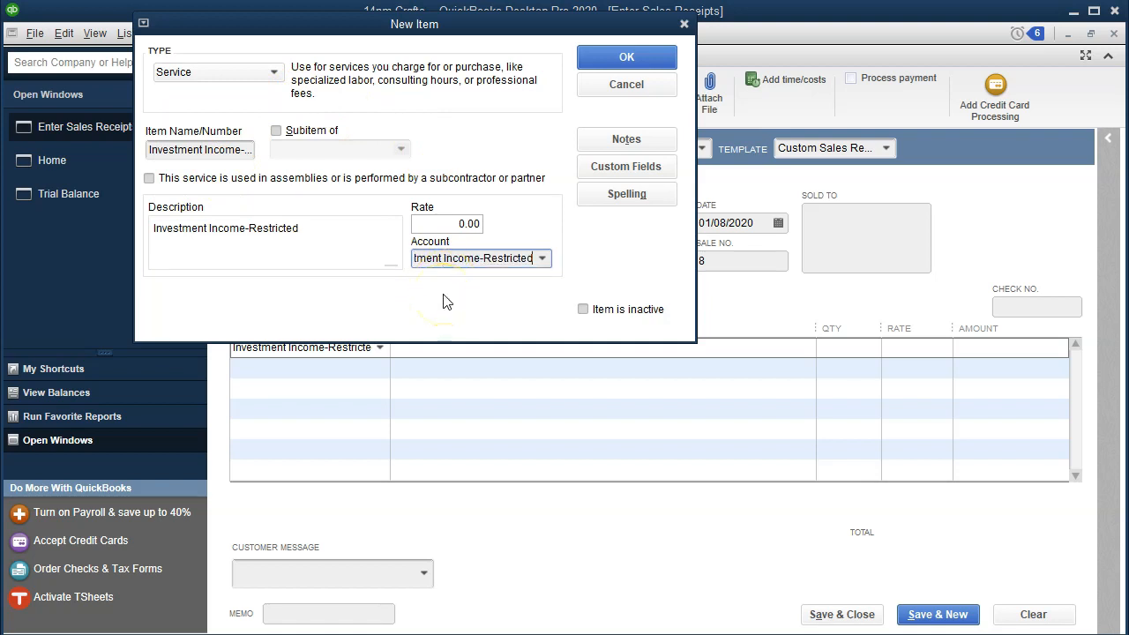
{"action": "key", "text": "Tab"}
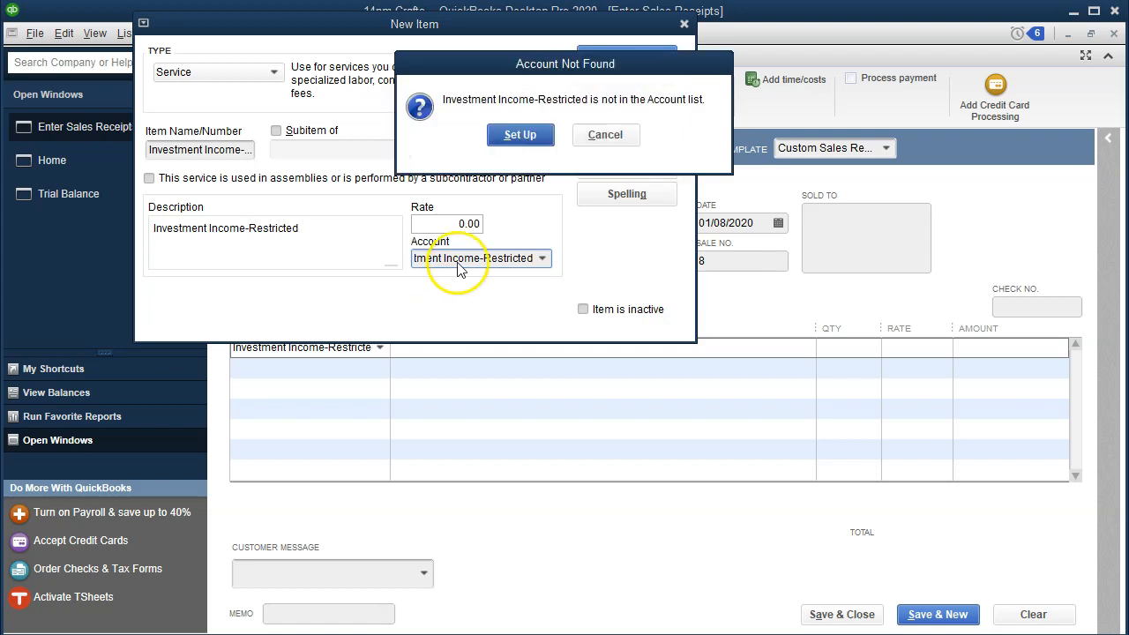
{"action": "left_click", "coordinate": [518, 144]}
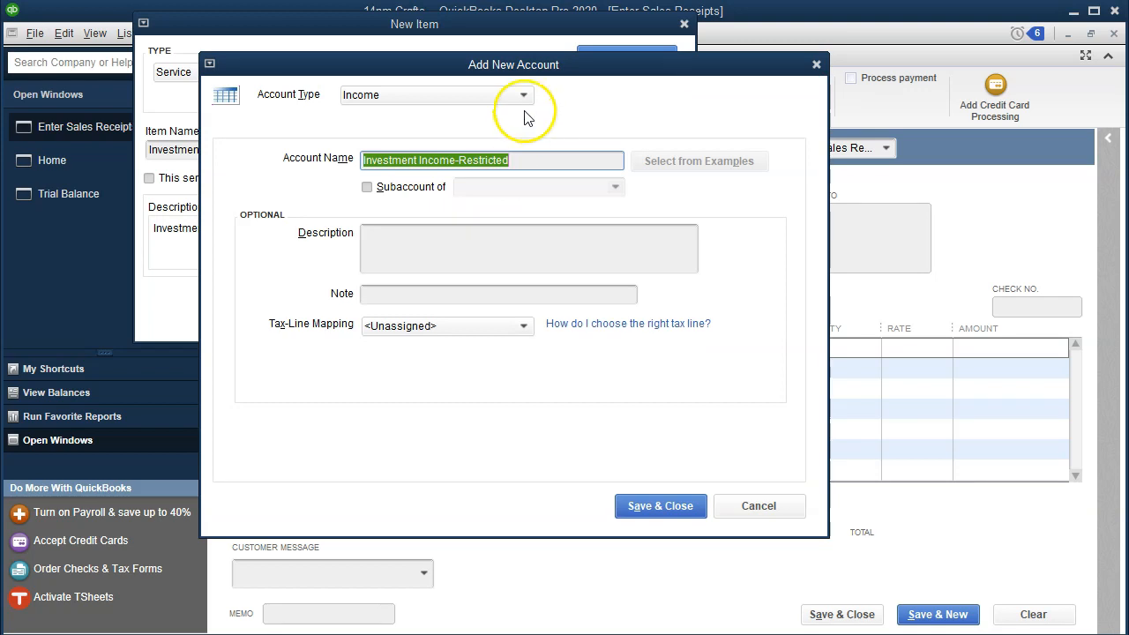
{"action": "left_click", "coordinate": [524, 95]}
{"action": "left_click", "coordinate": [526, 96]}
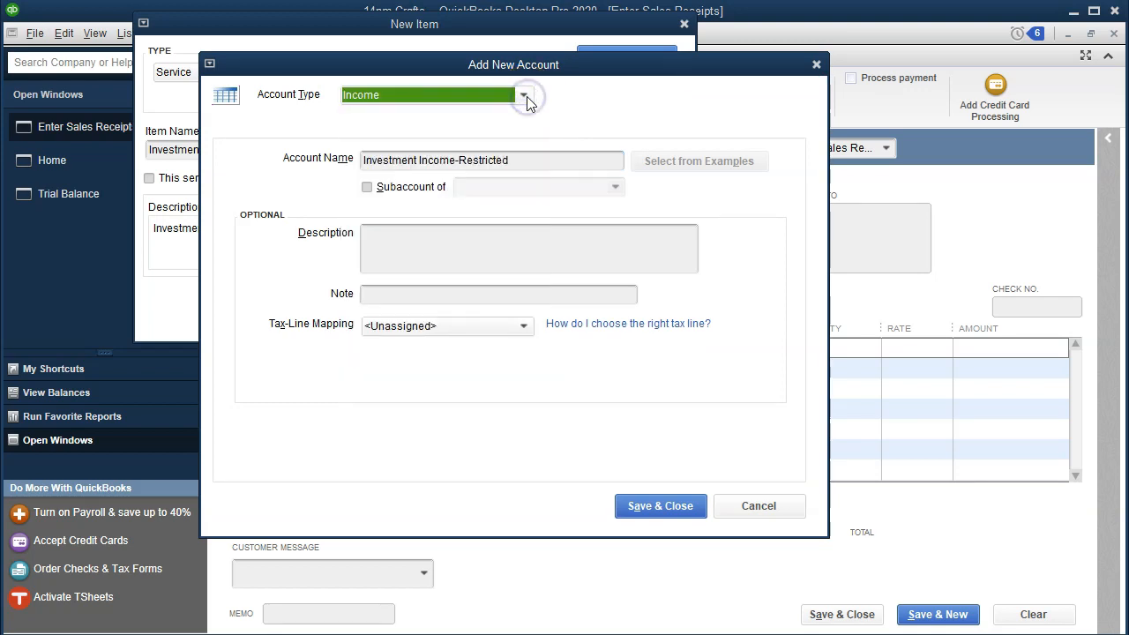
{"action": "left_click", "coordinate": [650, 501]}
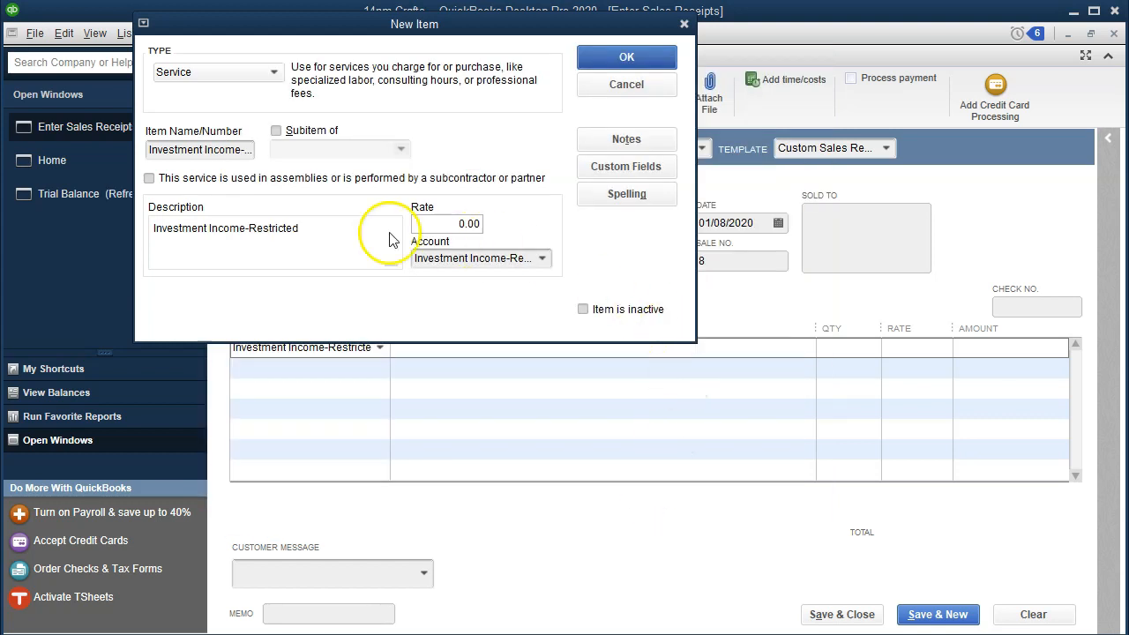
{"action": "left_click", "coordinate": [608, 58]}
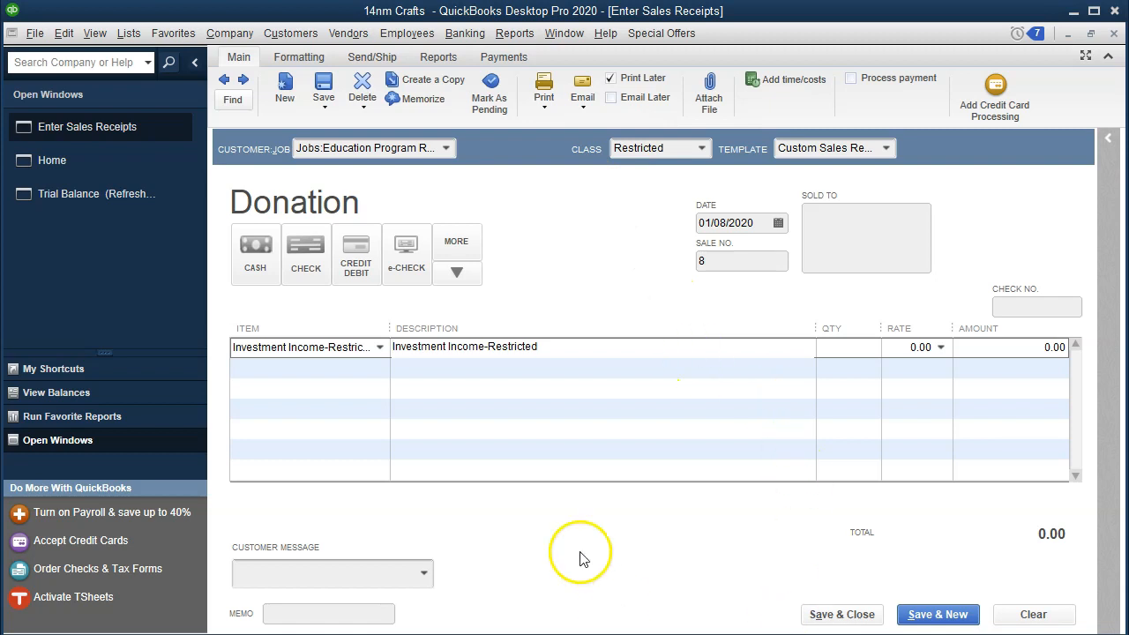
Step: Switch to the Excel workbook and look up the interest on investments restricted for programs in the transaction data
{"action": "key", "text": "alt+Tab"}
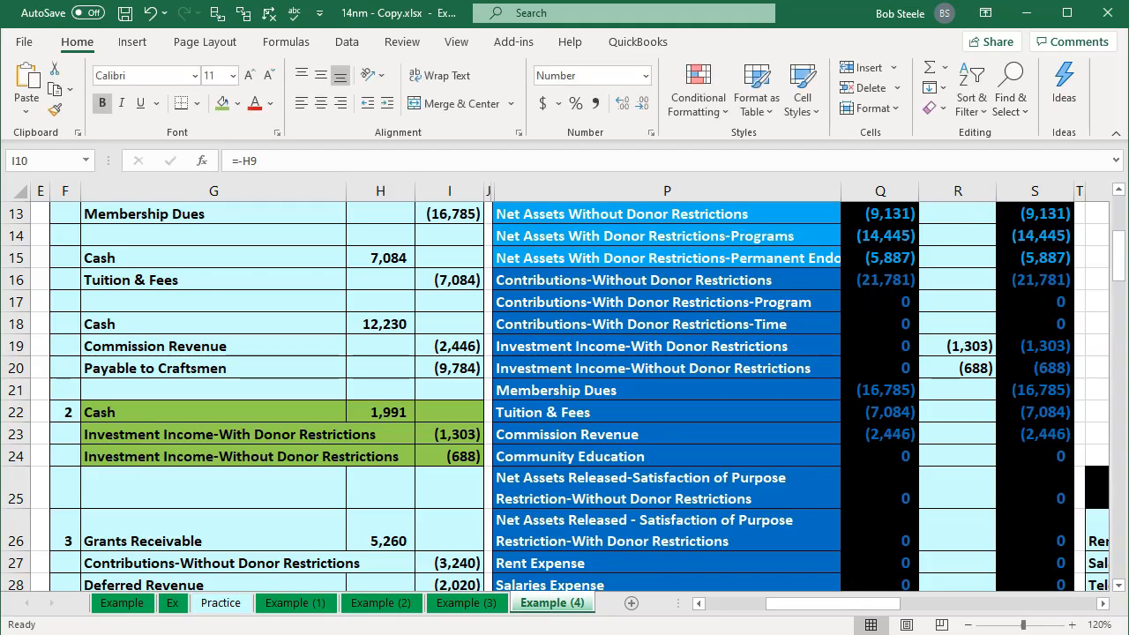
{"action": "left_click", "coordinate": [399, 499]}
{"action": "key", "text": "Left"}
{"action": "key", "text": "Left"}
{"action": "key", "text": "Left"}
{"action": "key", "text": "Left"}
{"action": "key", "text": "Left"}
{"action": "key", "text": "Left"}
{"action": "key", "text": "Left"}
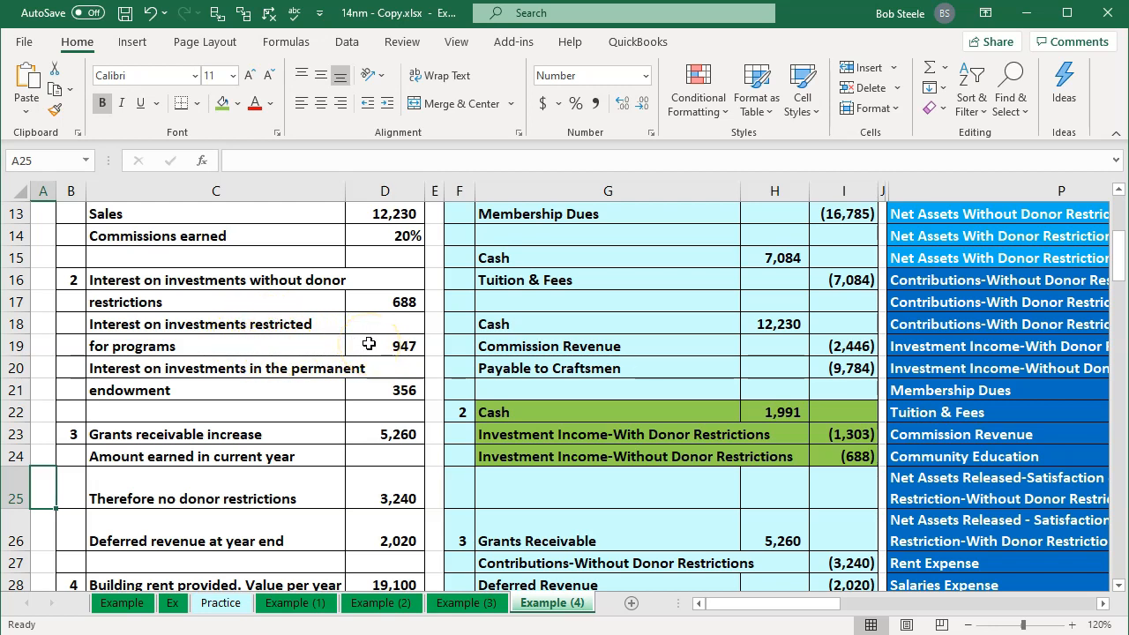
Step: Switch back to QuickBooks, set the receipt line's rate to 947, and save and close the receipt despite its future date
{"action": "left_click", "coordinate": [600, 634]}
{"action": "left_click", "coordinate": [920, 348]}
{"action": "type", "text": "947"}
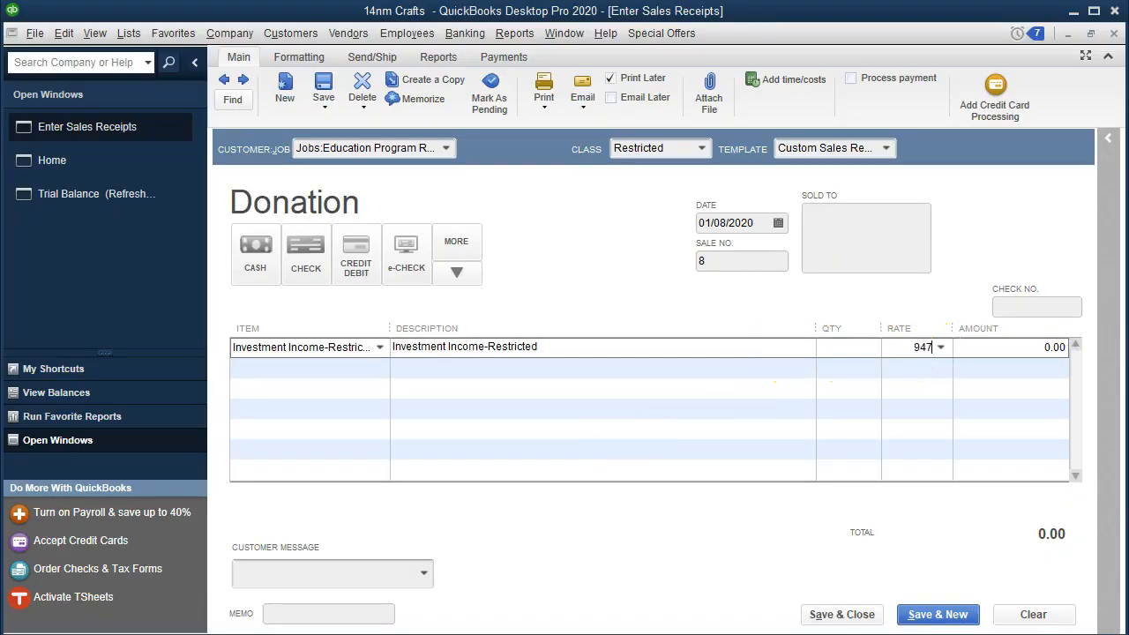
{"action": "key", "text": "Tab"}
{"action": "key", "text": "Tab"}
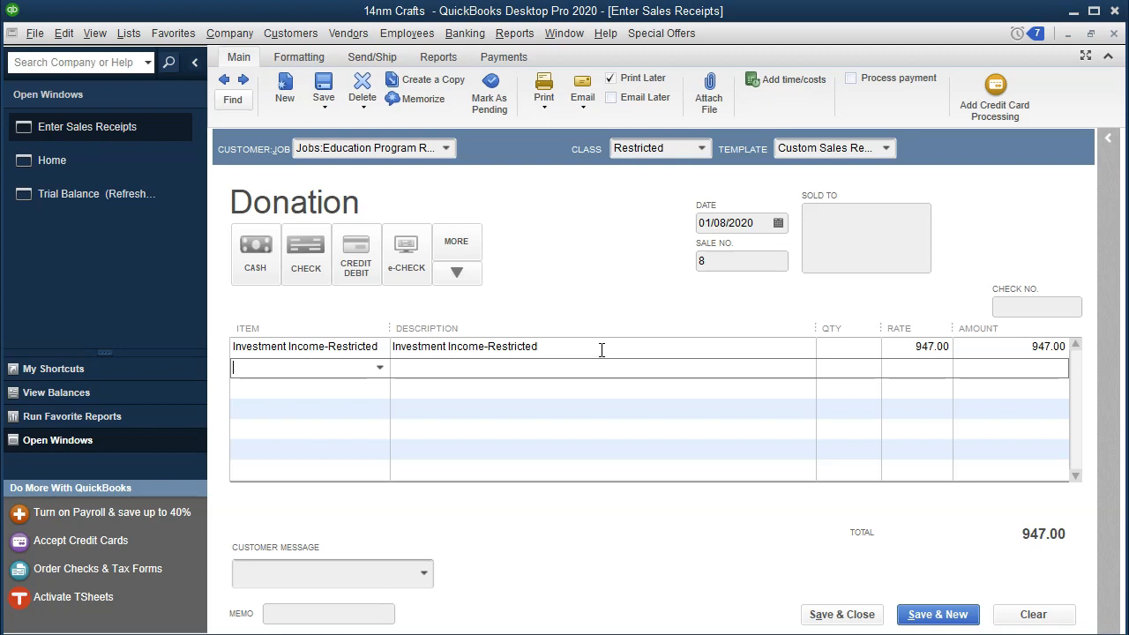
{"action": "left_click", "coordinate": [842, 617]}
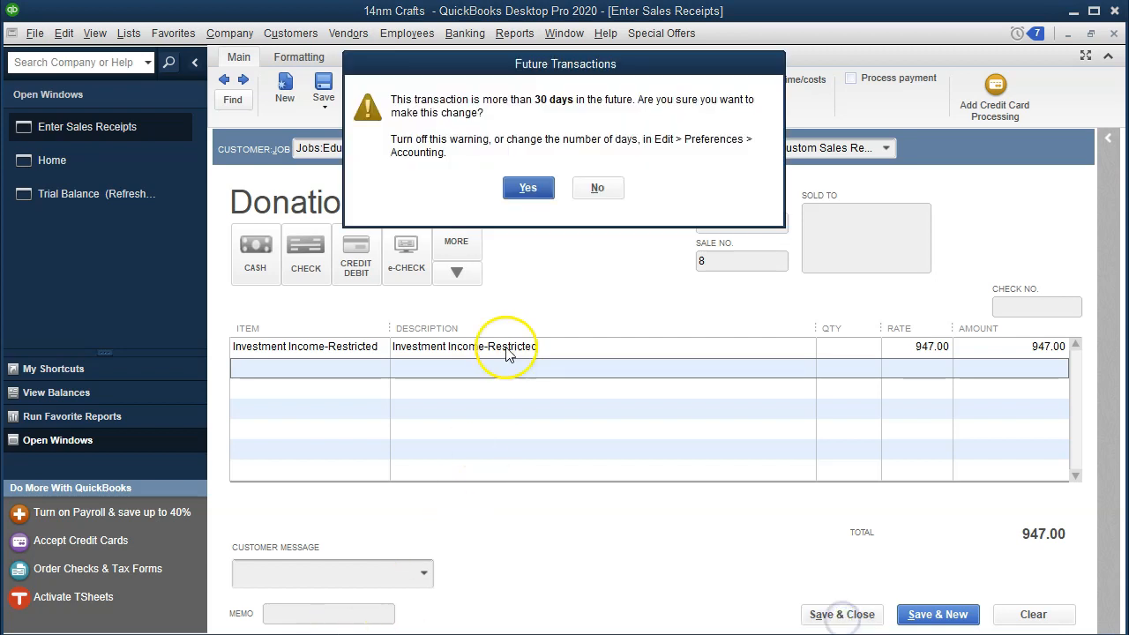
{"action": "left_click", "coordinate": [527, 189]}
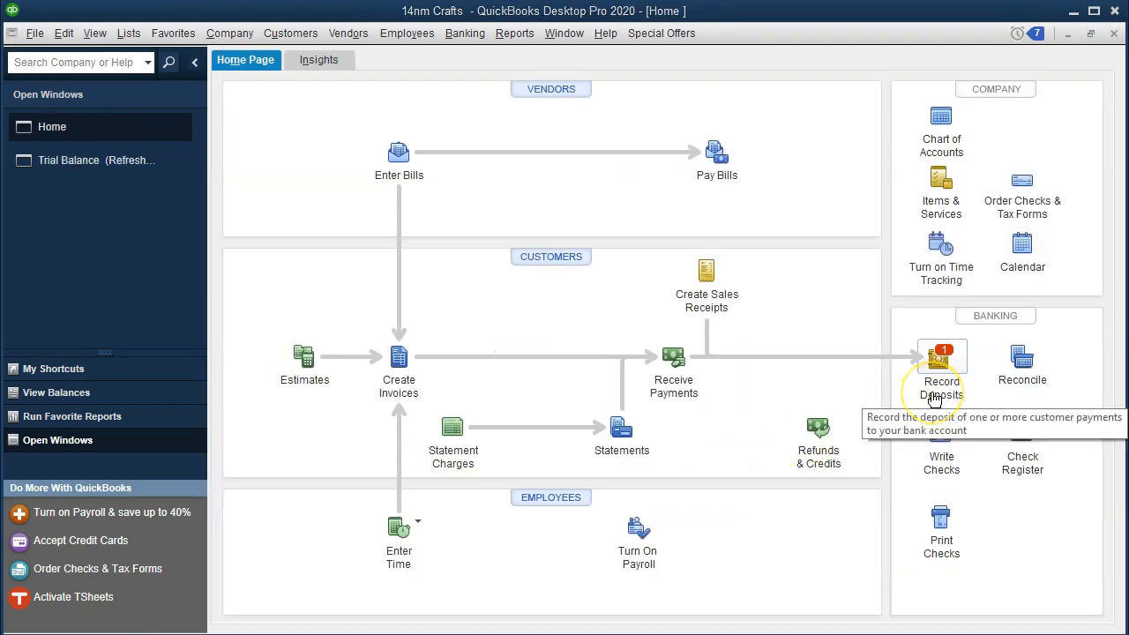
Step: Bring up the Trial Balance report and check the Undeposited Funds and Investment Income-Restricted balances
{"action": "left_click", "coordinate": [115, 173]}
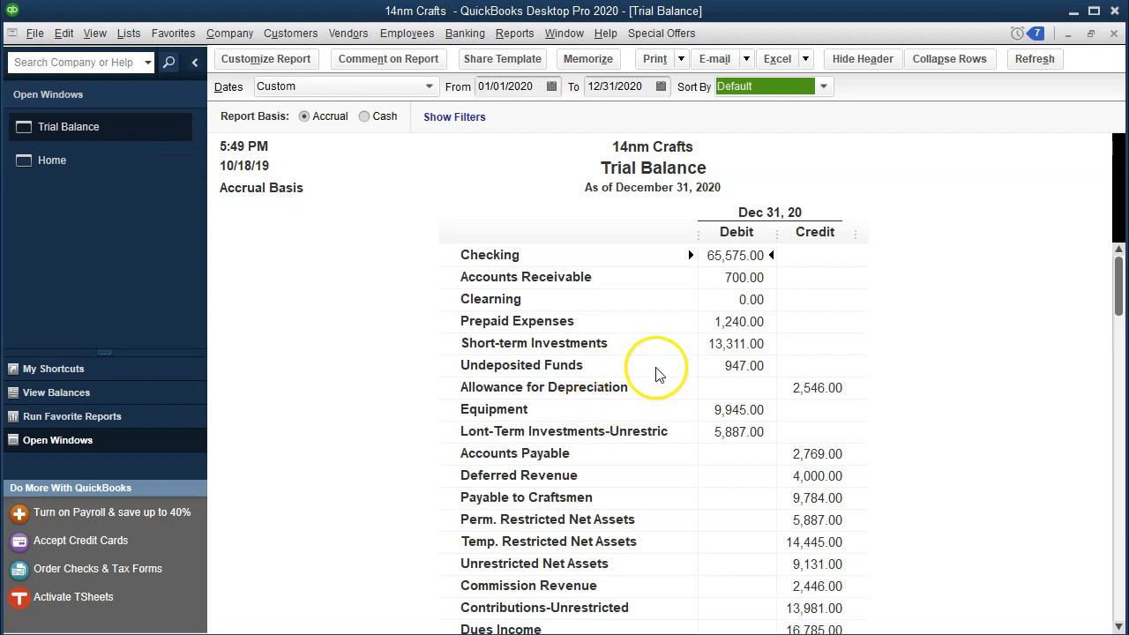
{"action": "left_click", "coordinate": [737, 365]}
{"action": "scroll", "coordinate": [737, 405], "scroll_direction": "down", "scroll_amount": 3}
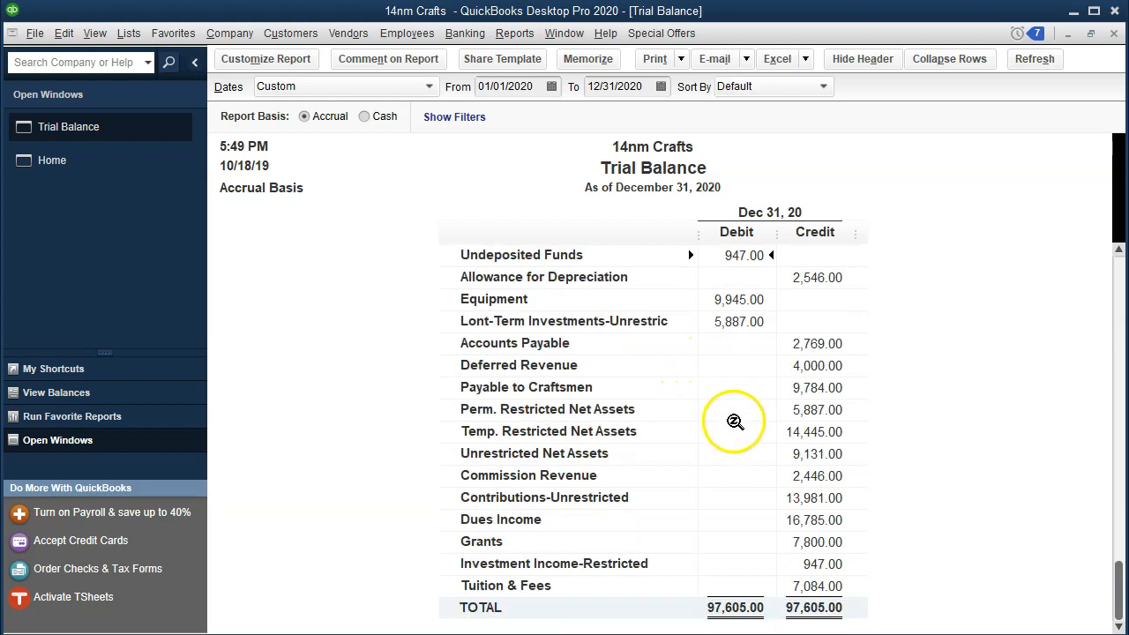
{"action": "left_click", "coordinate": [801, 561]}
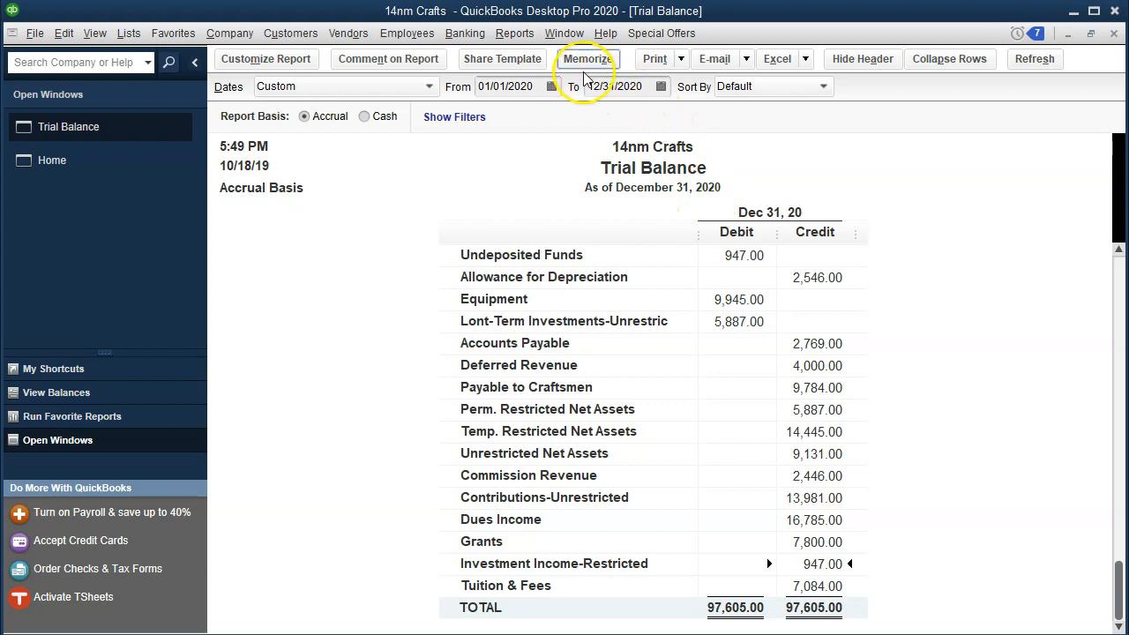
Step: Run the Profit & Loss by Class report for 01/01/2020 through 12/31/2020
{"action": "left_click", "coordinate": [529, 41]}
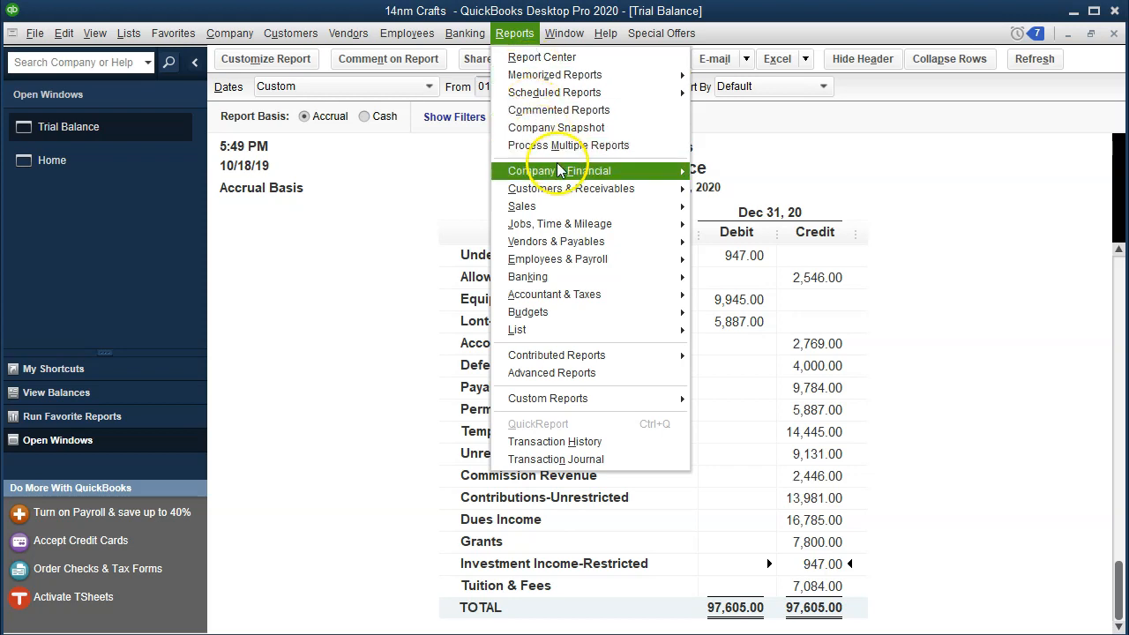
{"action": "left_click", "coordinate": [657, 170]}
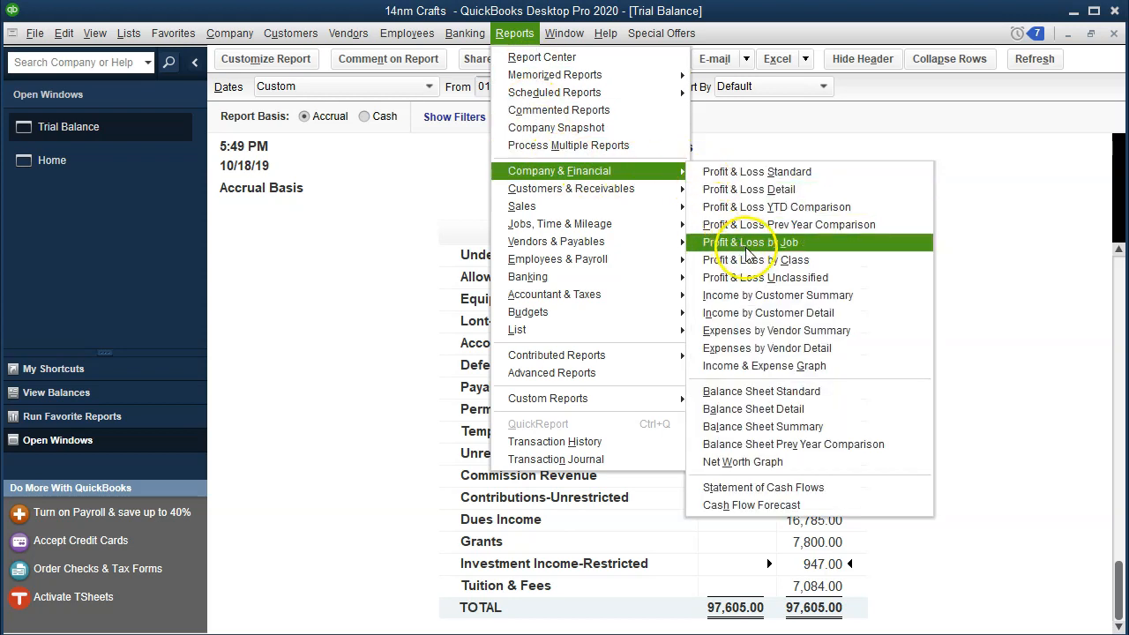
{"action": "left_click", "coordinate": [821, 262]}
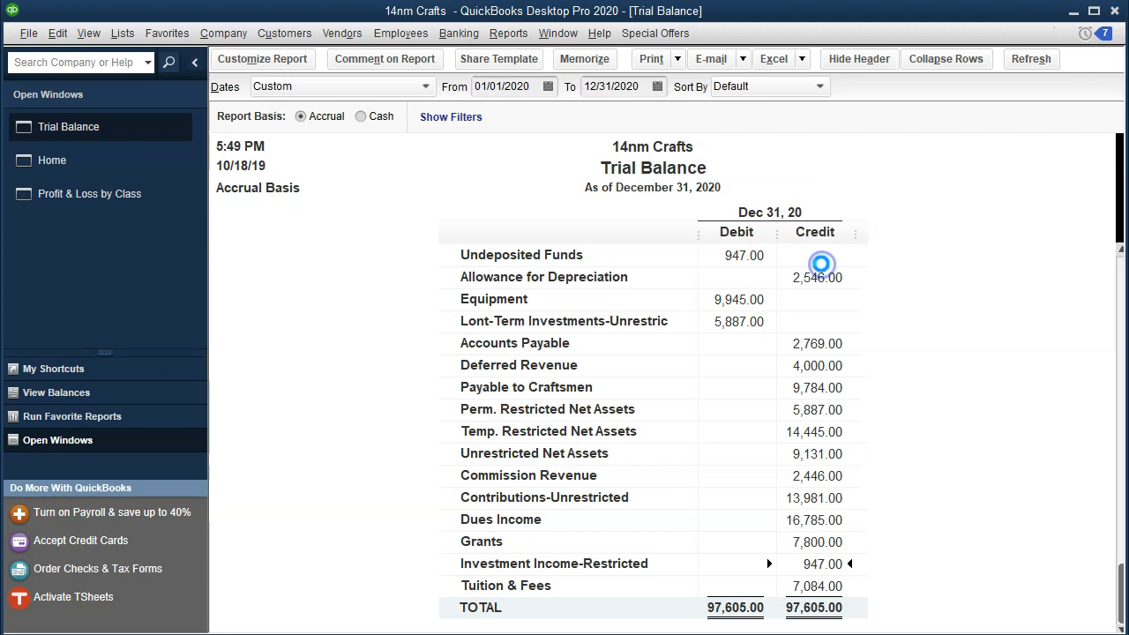
{"action": "key", "text": "Tab"}
{"action": "type", "text": "0"}
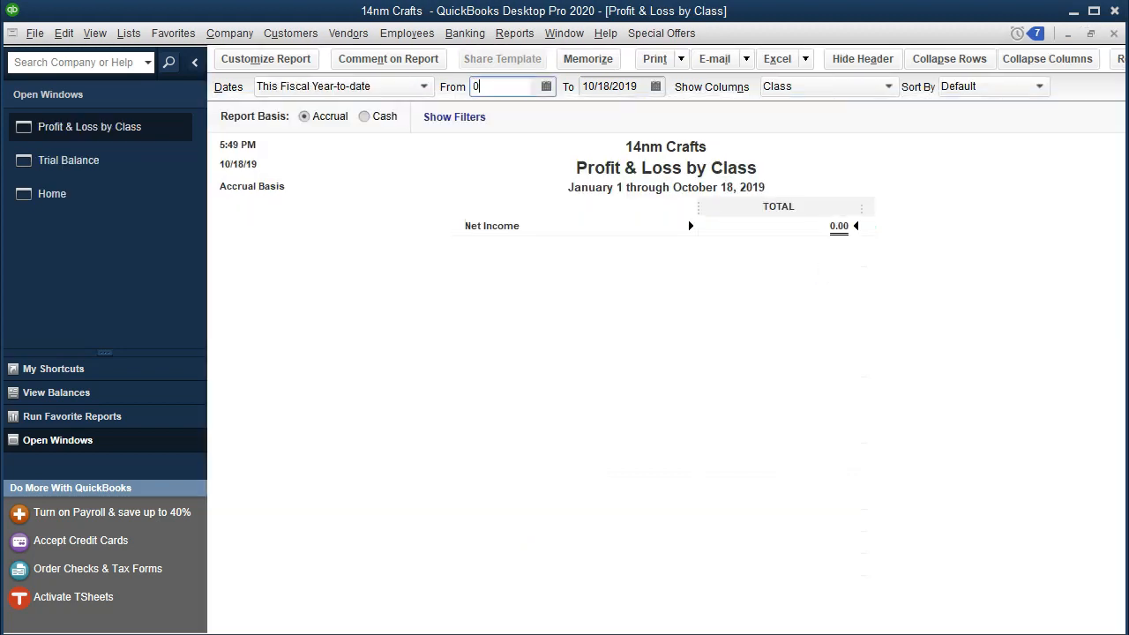
{"action": "type", "text": "1/01/20"}
{"action": "key", "text": "Tab"}
{"action": "type", "text": "123120"}
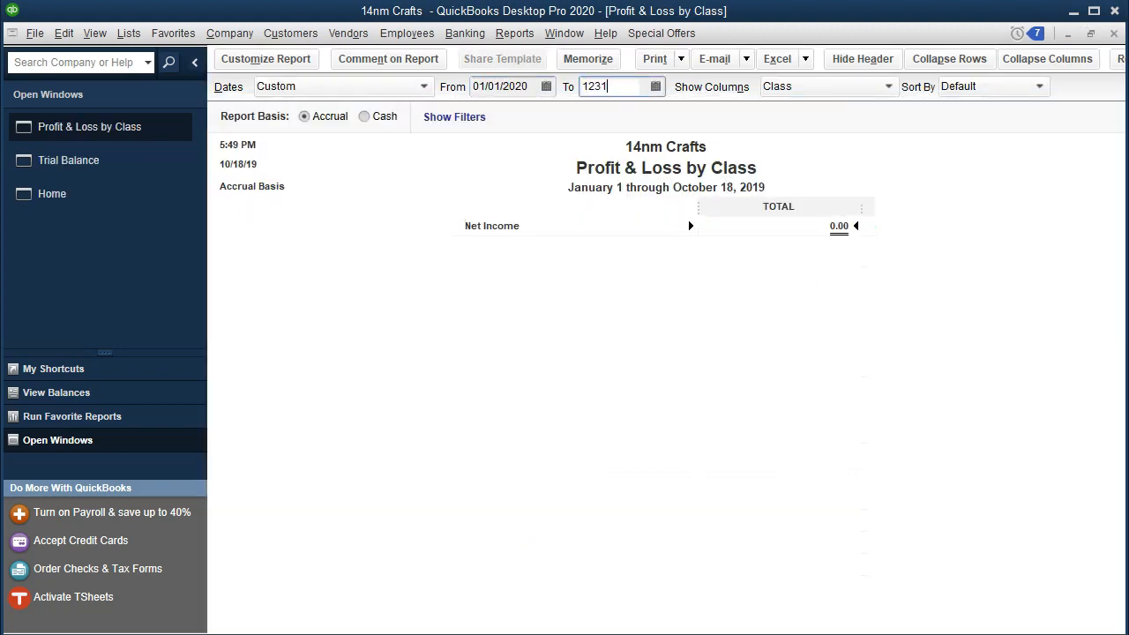
{"action": "key", "text": "Tab"}
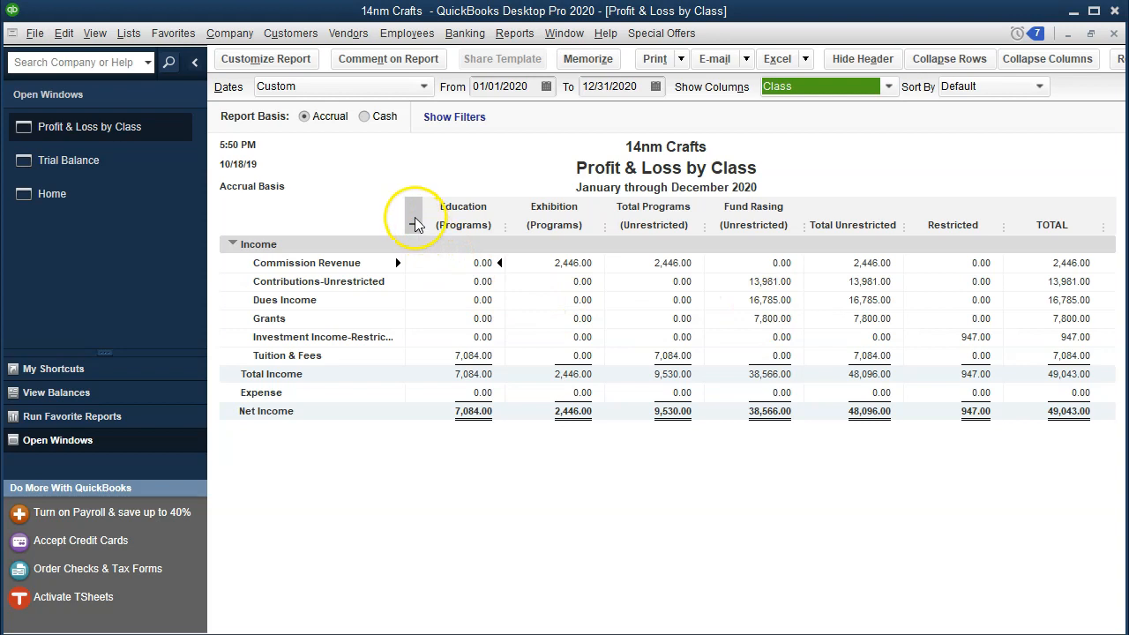
Step: Collapse the report's subclass columns into the Unrestricted class and widen the columns enough to show the full class headings
{"action": "left_click", "coordinate": [413, 224]}
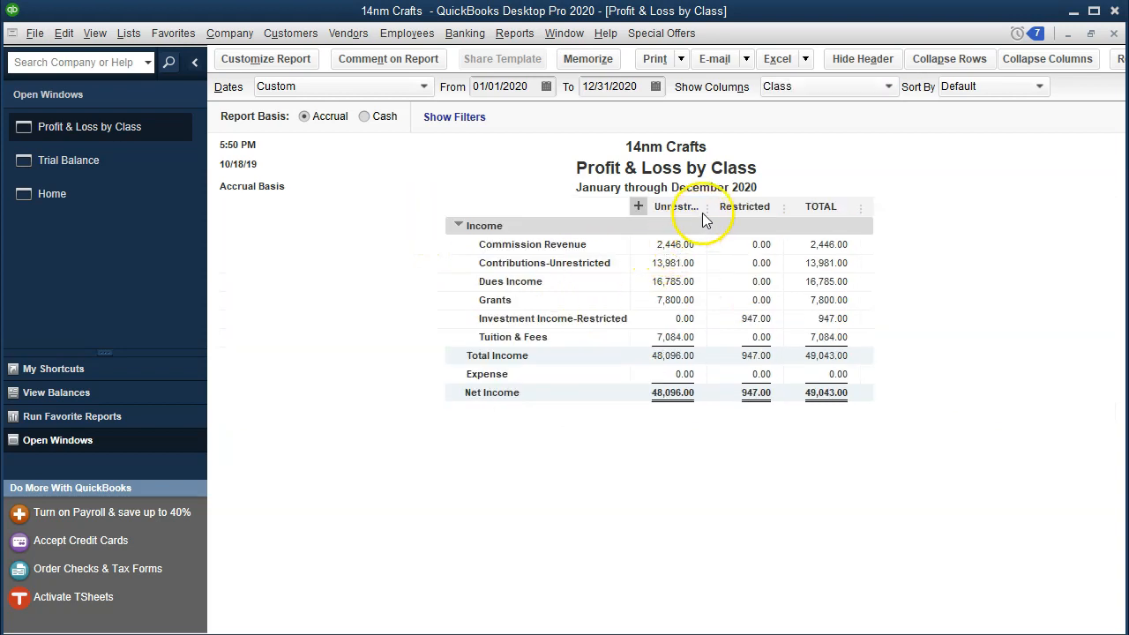
{"action": "left_click_drag", "start_coordinate": [711, 203], "coordinate": [739, 205]}
{"action": "left_click", "coordinate": [531, 141]}
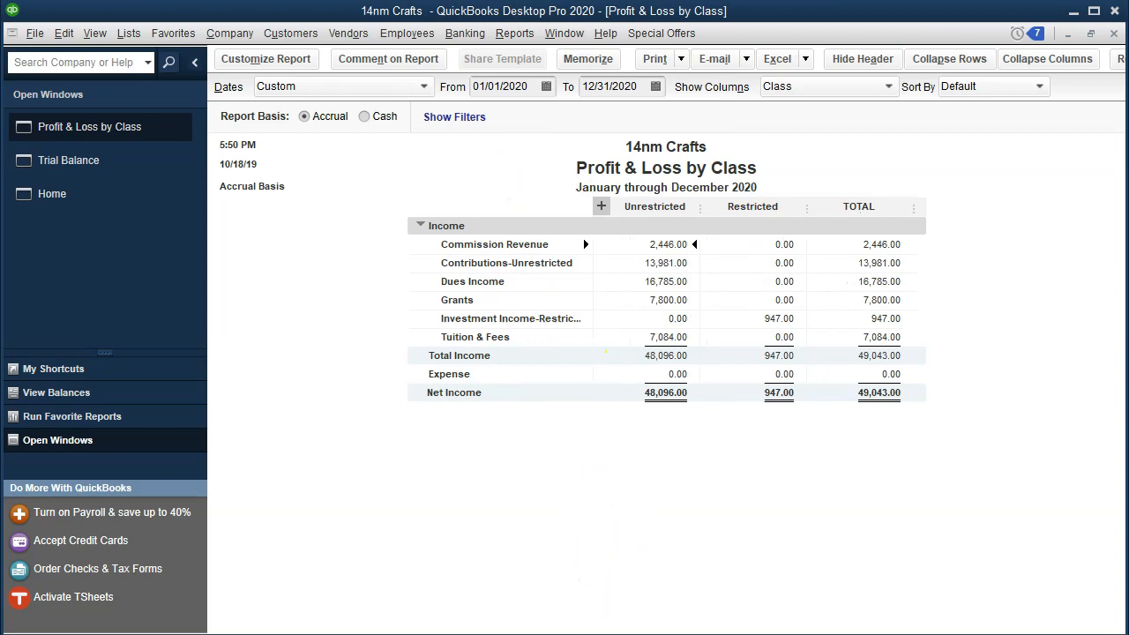
Step: Switch to Excel and examine the investment income with and without donor restrictions in the Statement of Activities
{"action": "key", "text": "alt+Tab"}
{"action": "left_click", "coordinate": [691, 451]}
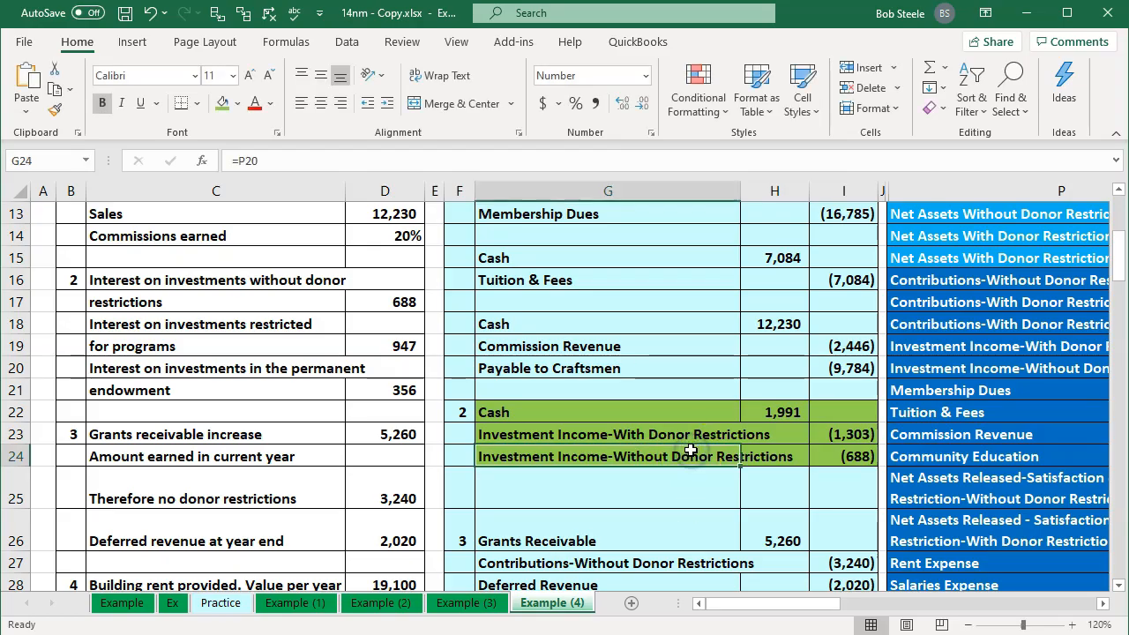
{"action": "key", "text": "Right"}
{"action": "key", "text": "Right"}
{"action": "key", "text": "Right"}
{"action": "key", "text": "Right"}
{"action": "key", "text": "Right"}
{"action": "key", "text": "Right"}
{"action": "key", "text": "Right"}
{"action": "key", "text": "Right"}
{"action": "key", "text": "Right"}
{"action": "key", "text": "Right"}
{"action": "key", "text": "Right"}
{"action": "key", "text": "Right"}
{"action": "key", "text": "Right"}
{"action": "key", "text": "Right"}
{"action": "key", "text": "Right"}
{"action": "key", "text": "Right"}
{"action": "key", "text": "Right"}
{"action": "key", "text": "Right"}
{"action": "key", "text": "Right"}
{"action": "scroll", "coordinate": [691, 451], "scroll_direction": "down", "scroll_amount": 8}
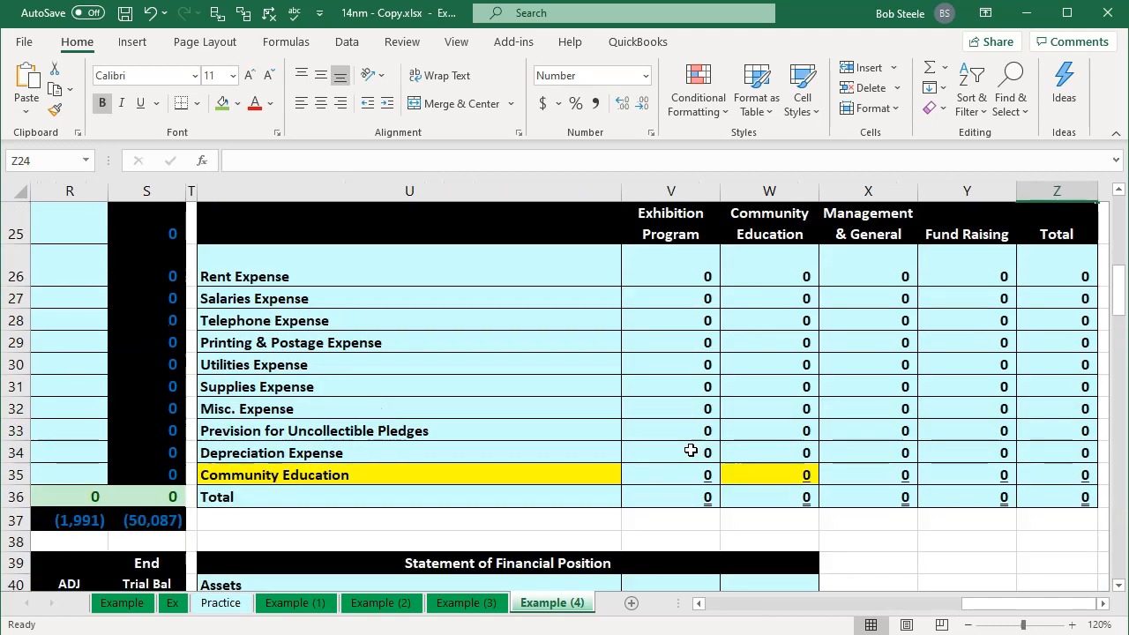
{"action": "scroll", "coordinate": [691, 454], "scroll_direction": "down", "scroll_amount": 7}
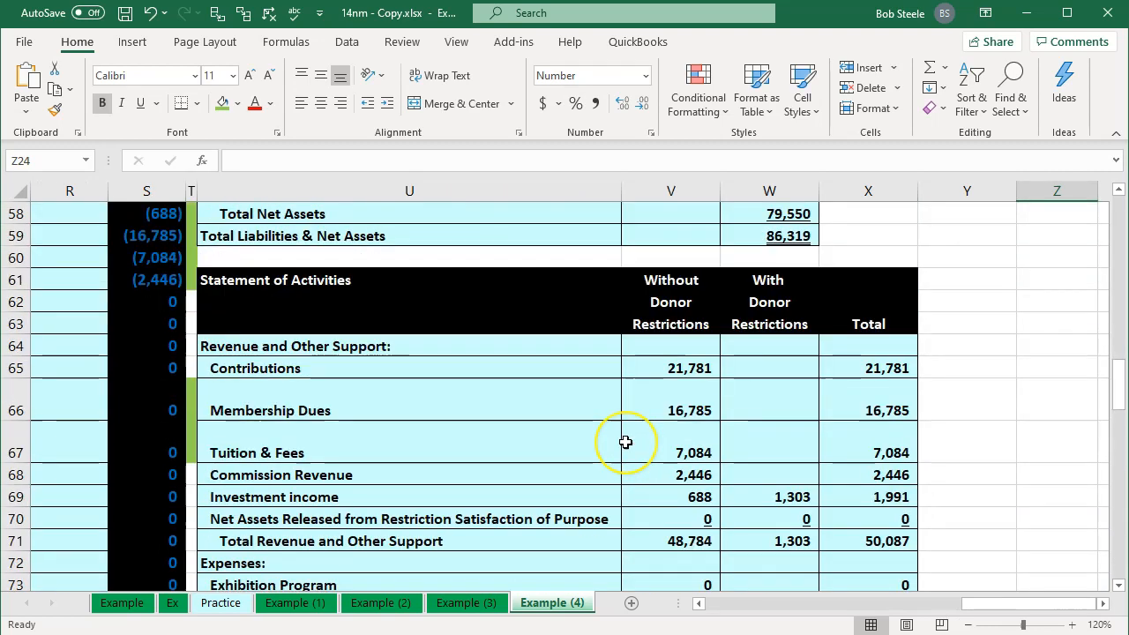
{"action": "scroll", "coordinate": [624, 442], "scroll_direction": "down", "scroll_amount": 1}
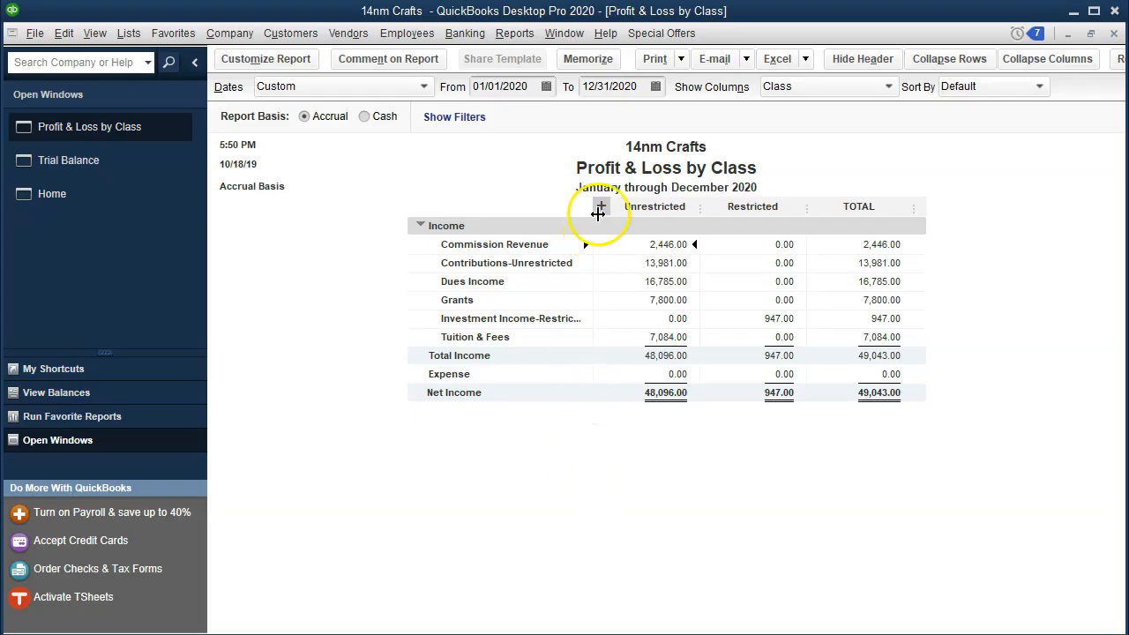
Step: Back in QuickBooks, compare the Profit & Loss by Class report with its subclass columns expanded and collapsed, leaving them expanded
{"action": "left_click", "coordinate": [527, 206]}
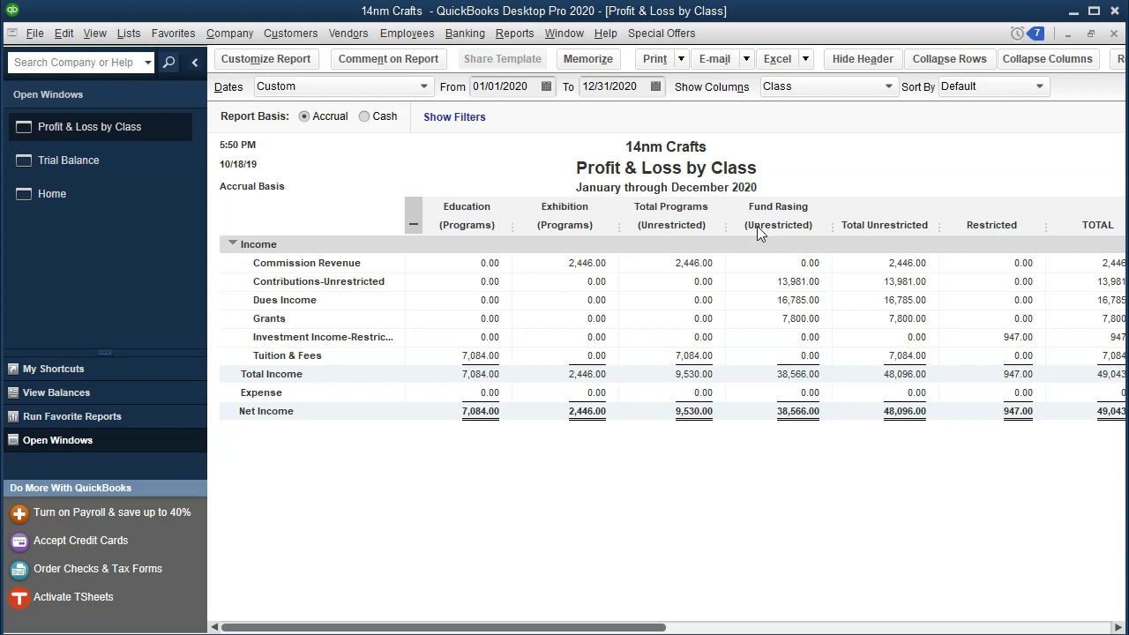
{"action": "left_click", "coordinate": [413, 223]}
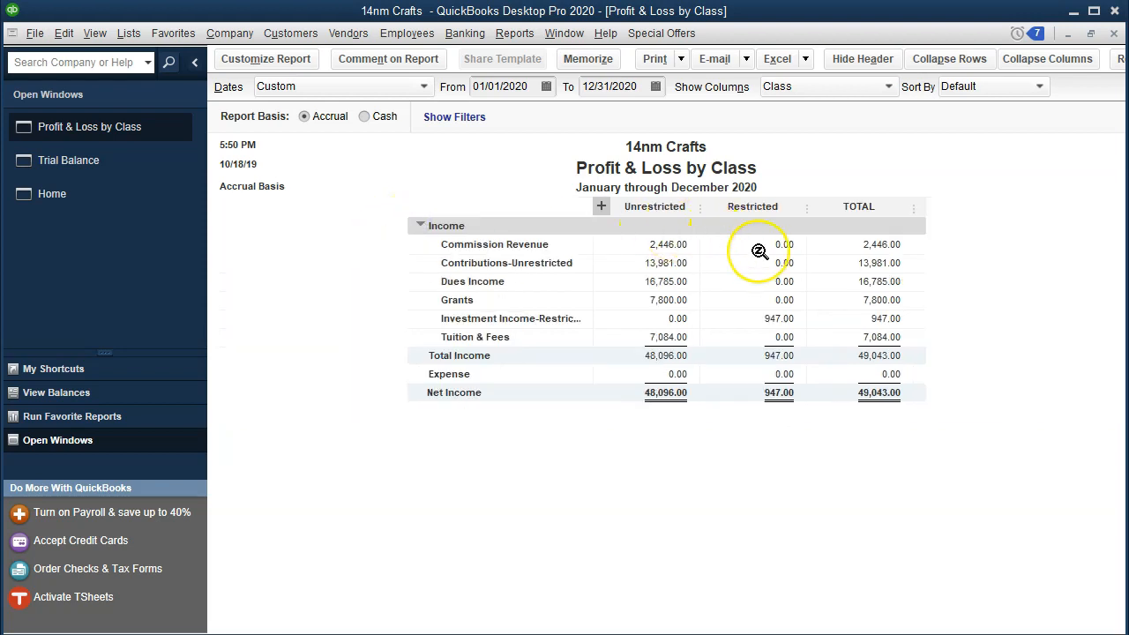
{"action": "left_click", "coordinate": [602, 206]}
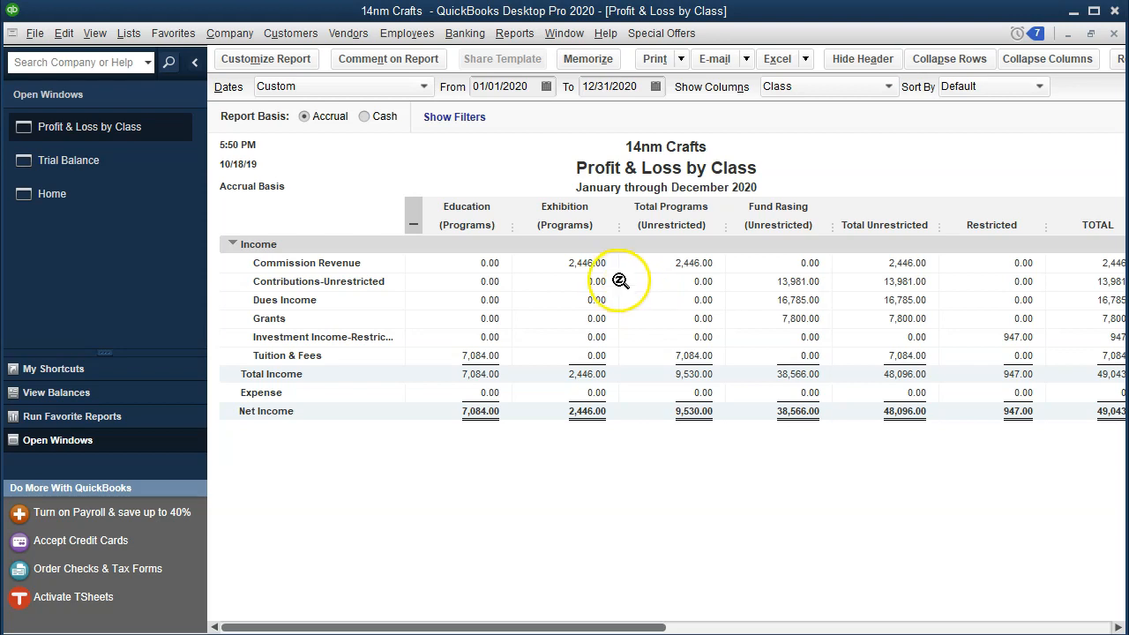
Step: Collapse the report's subclass columns and start a new sales receipt for the Permanent Endowment job with class Restricted
{"action": "left_click", "coordinate": [418, 216]}
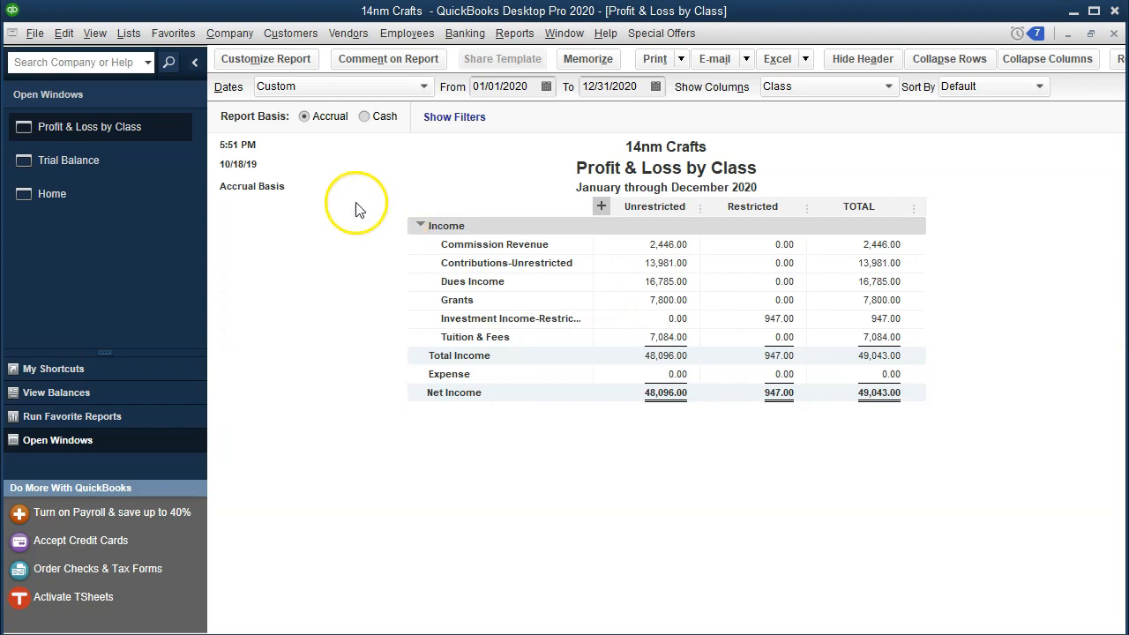
{"action": "left_click", "coordinate": [159, 205]}
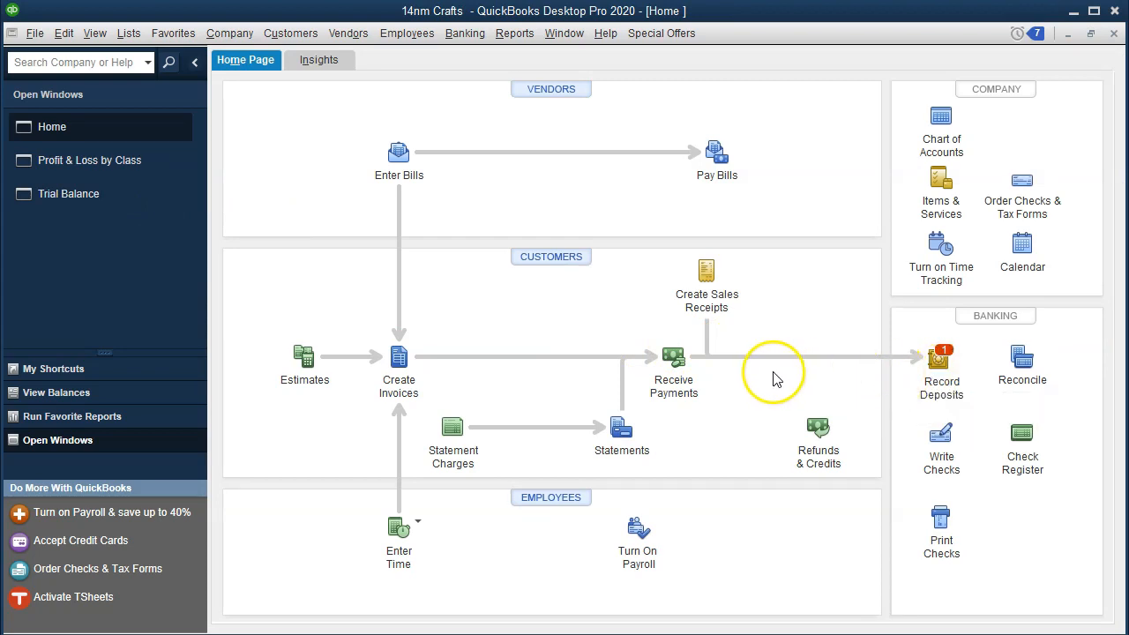
{"action": "left_click", "coordinate": [706, 274]}
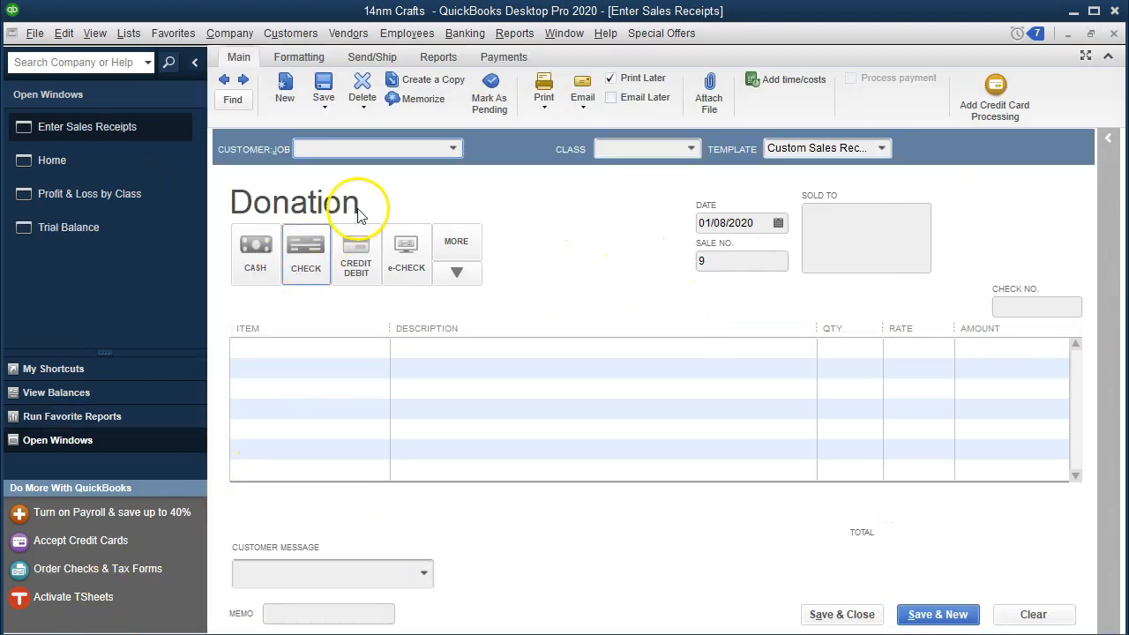
{"action": "left_click", "coordinate": [452, 150]}
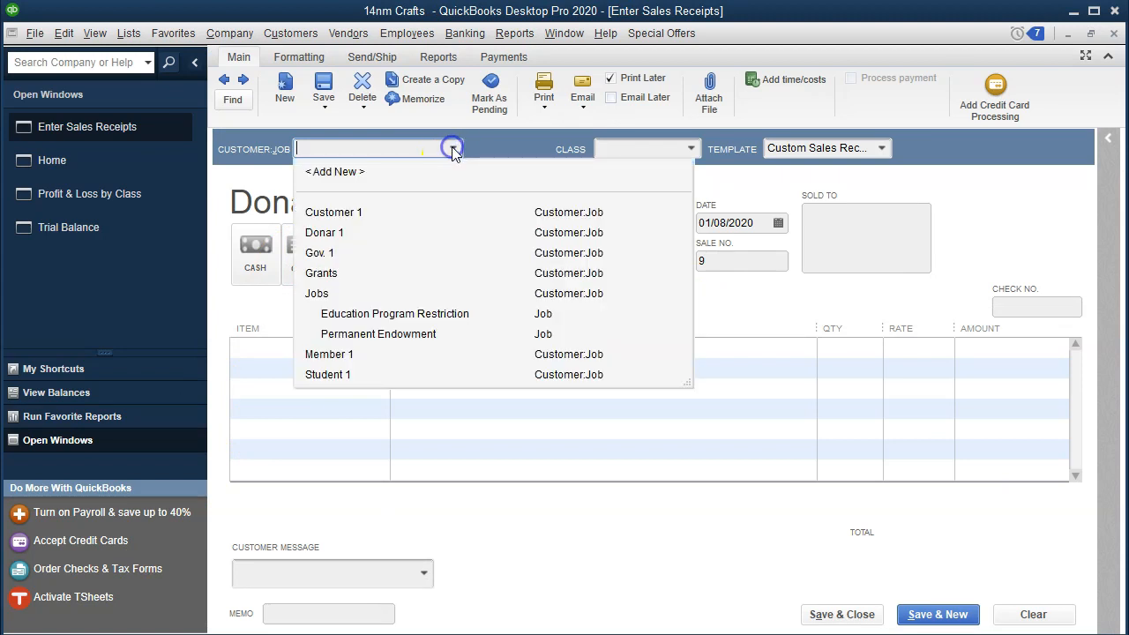
{"action": "left_click", "coordinate": [418, 334]}
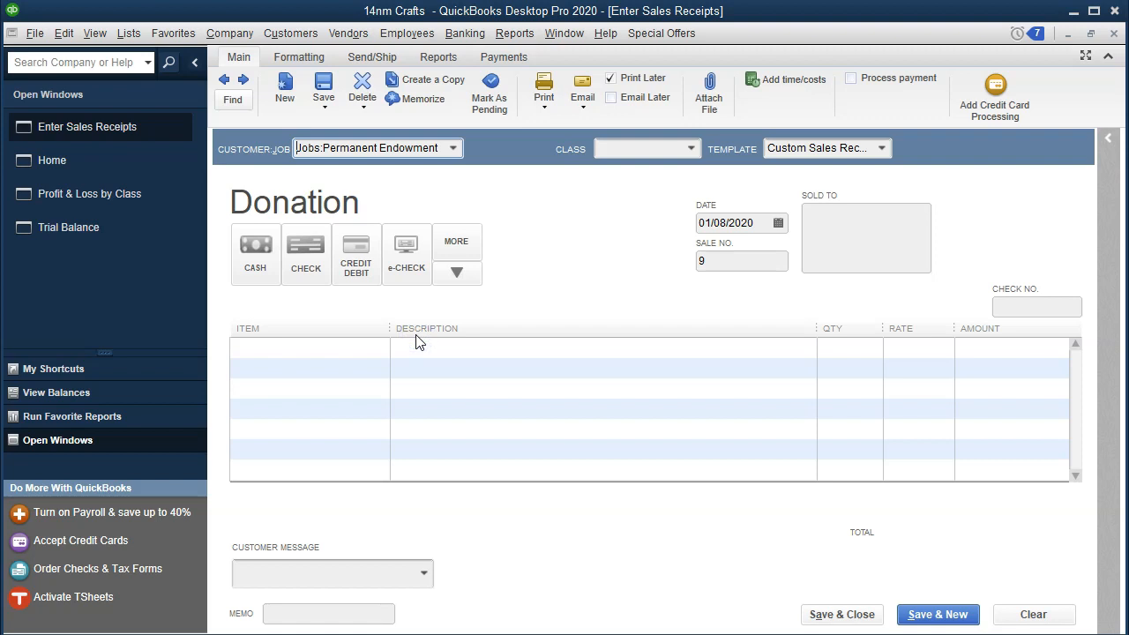
{"action": "key", "text": "Tab"}
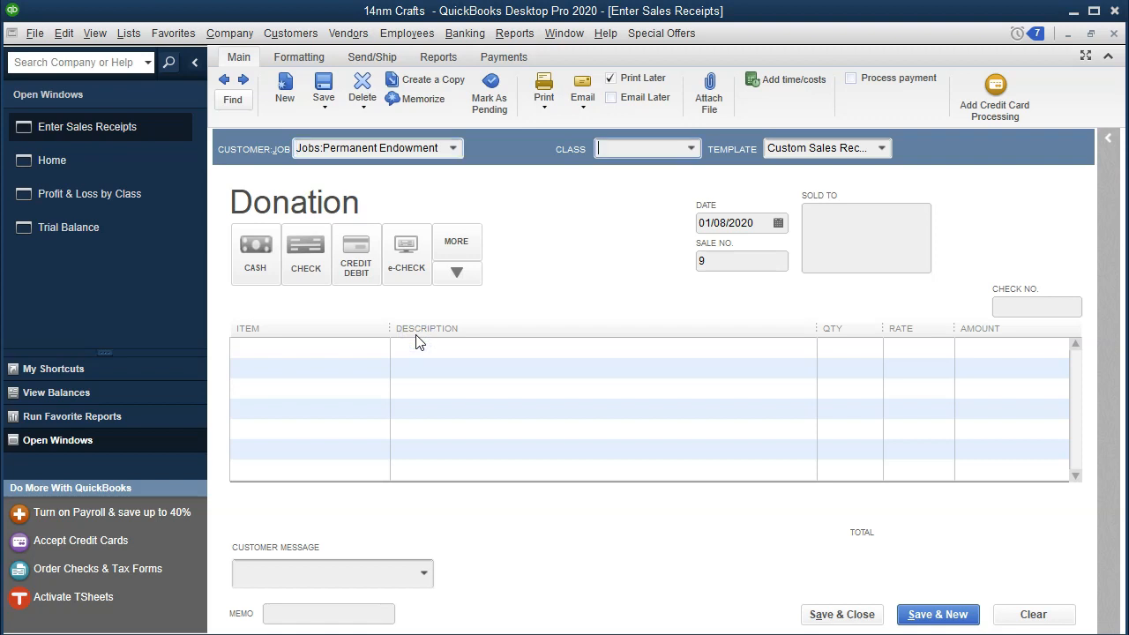
{"action": "left_click", "coordinate": [691, 148]}
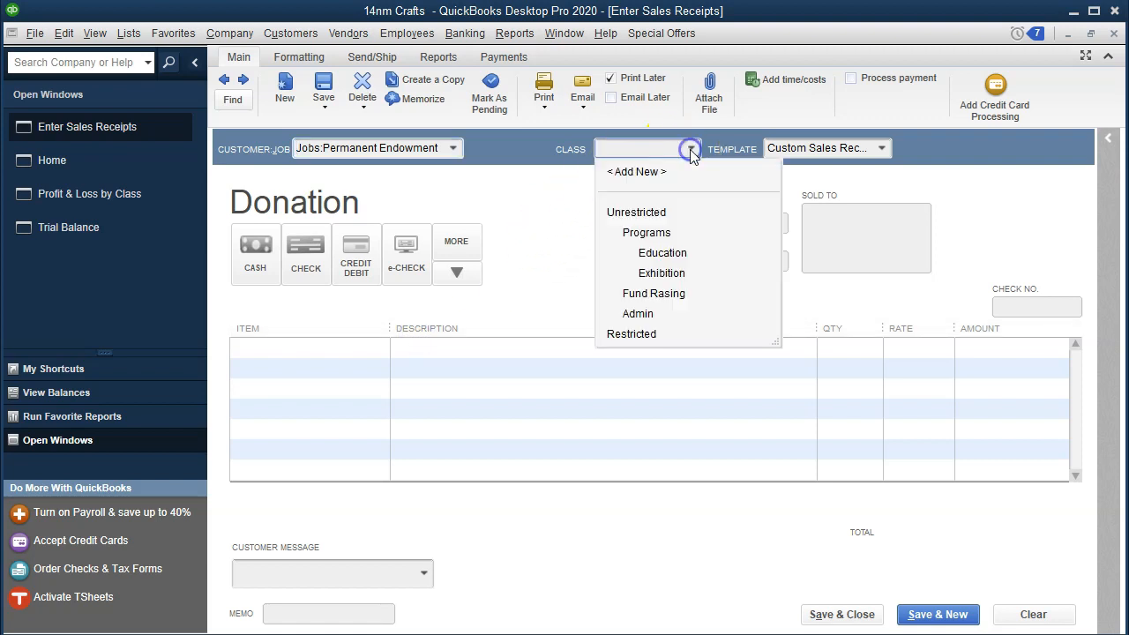
{"action": "left_click", "coordinate": [661, 337]}
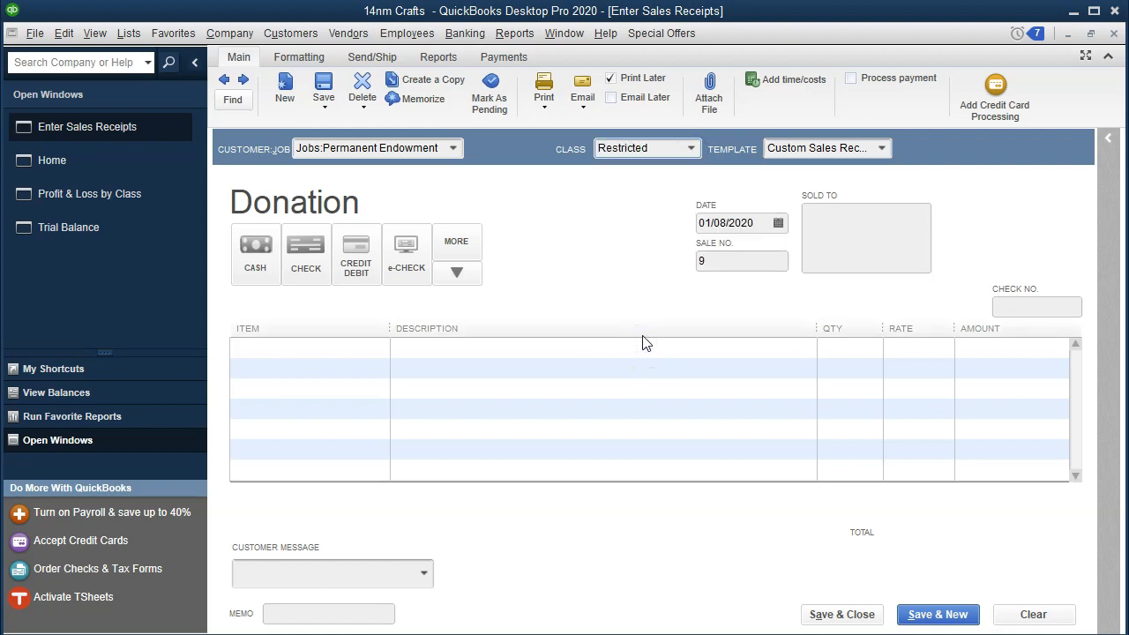
Step: Set the first line item of the sales receipt to Investment Income-Restricted
{"action": "key", "text": "Tab"}
{"action": "key", "text": "Tab"}
{"action": "key", "text": "Tab"}
{"action": "key", "text": "Tab"}
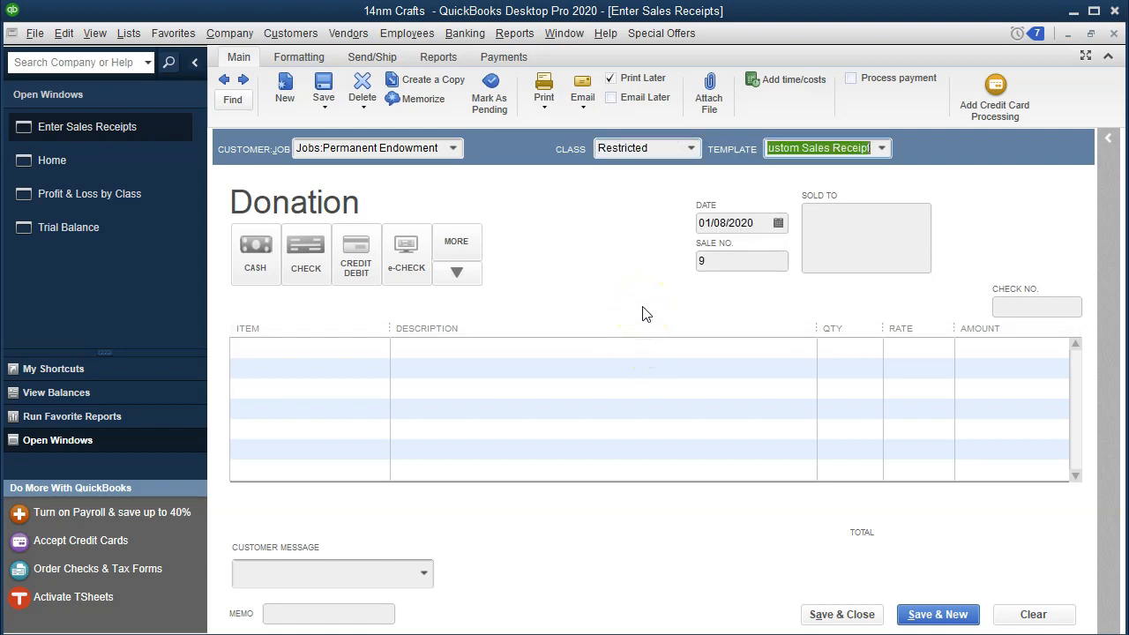
{"action": "key", "text": "Tab"}
{"action": "key", "text": "Tab"}
{"action": "key", "text": "Tab"}
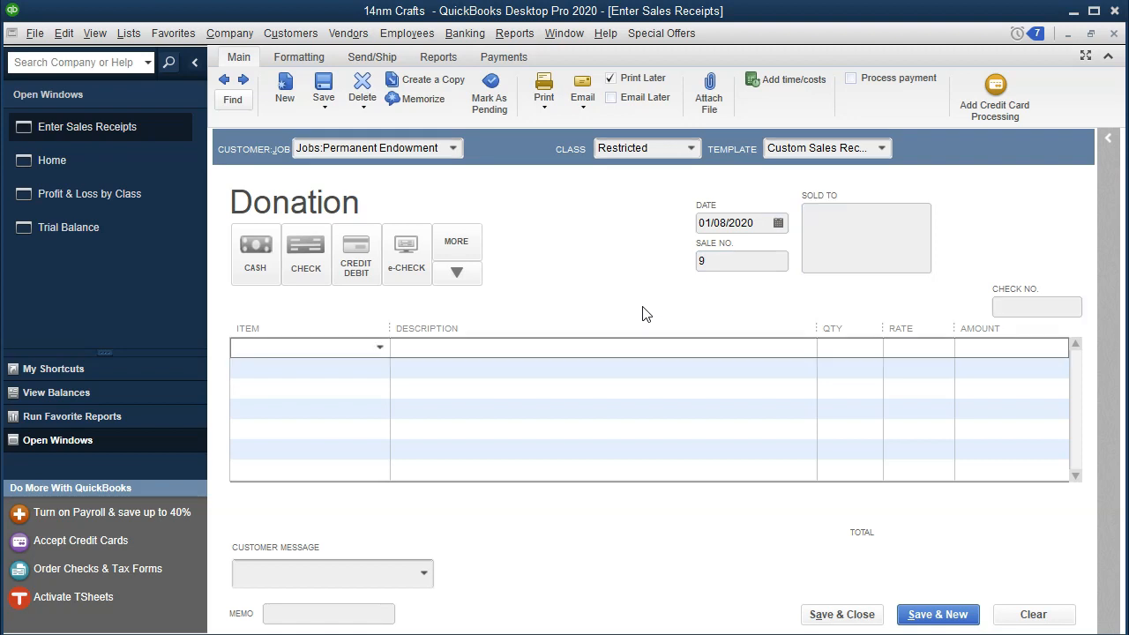
{"action": "left_click", "coordinate": [380, 347]}
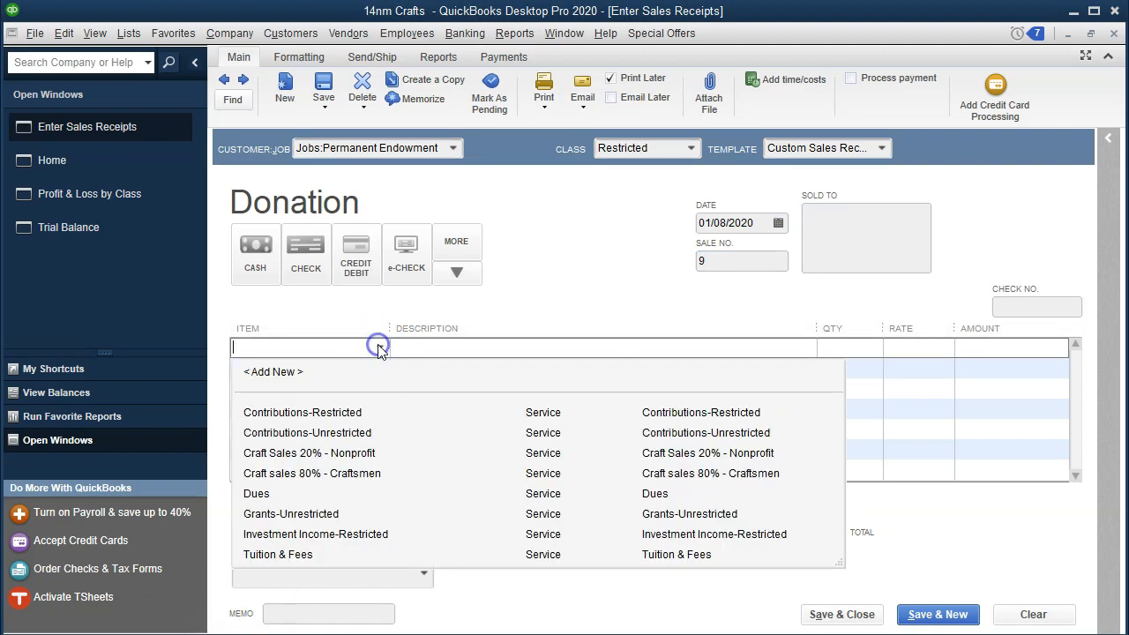
{"action": "left_click", "coordinate": [345, 534]}
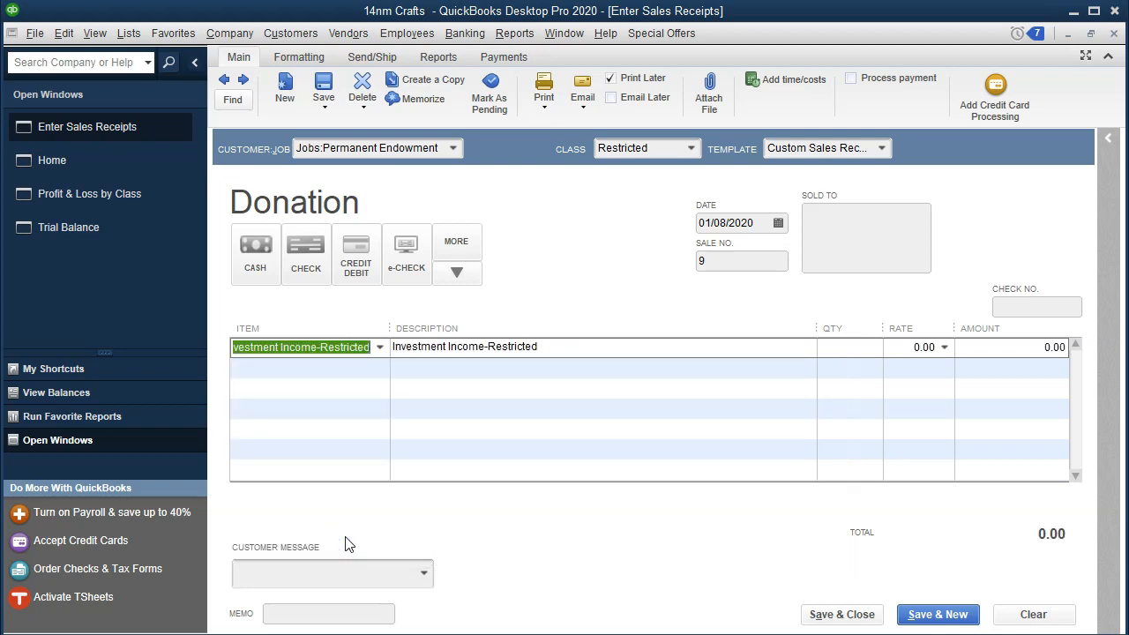
{"action": "key", "text": "Tab"}
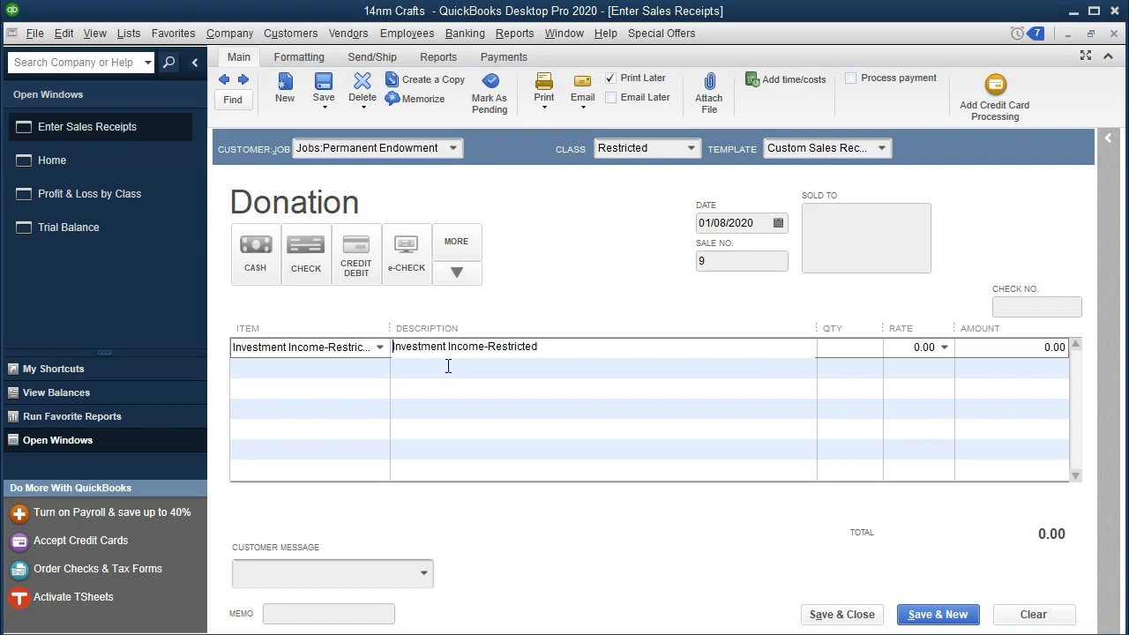
{"action": "key", "text": "Tab"}
{"action": "key", "text": "Tab"}
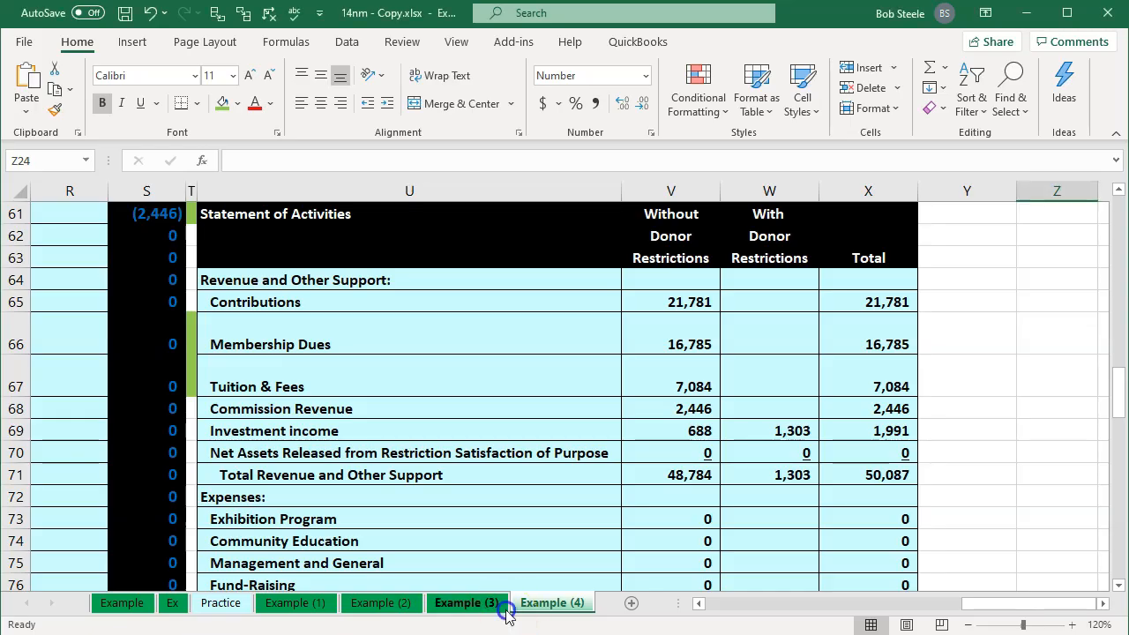
Step: Switch to Excel and look up the interest on permanent endowment investments in the transaction list of the Example (4) sheet
{"action": "left_click", "coordinate": [490, 605]}
{"action": "left_click", "coordinate": [481, 433]}
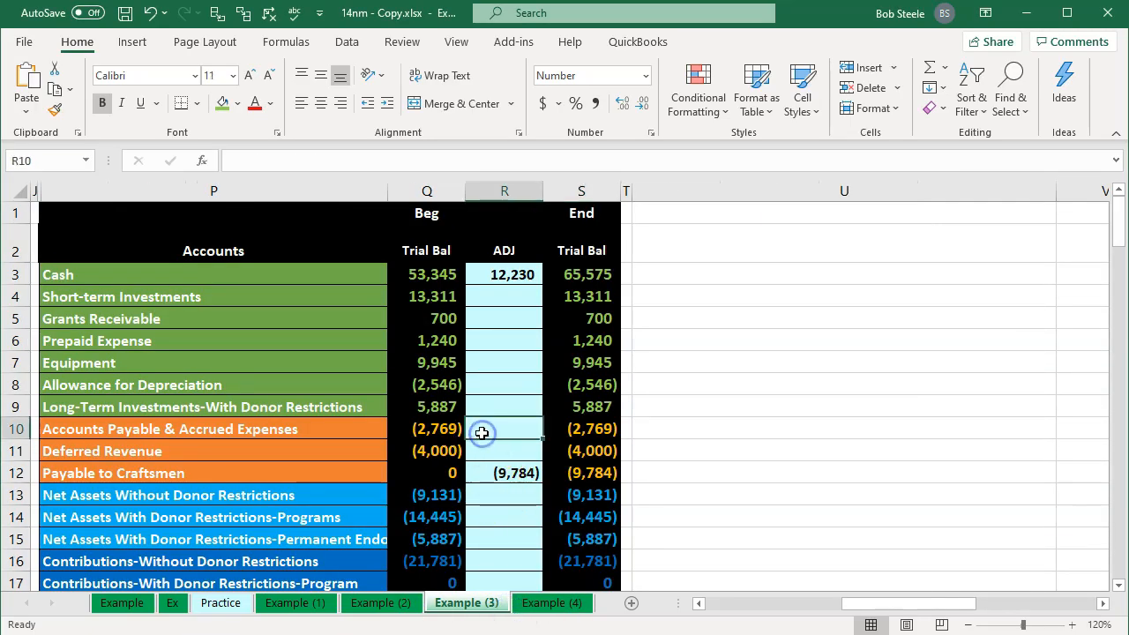
{"action": "left_click", "coordinate": [553, 603]}
{"action": "left_click", "coordinate": [499, 511]}
{"action": "key", "text": "Left"}
{"action": "key", "text": "Left"}
{"action": "key", "text": "Left"}
{"action": "key", "text": "Left"}
{"action": "key", "text": "Left"}
{"action": "key", "text": "Left"}
{"action": "key", "text": "Left"}
{"action": "key", "text": "Left"}
{"action": "key", "text": "Left"}
{"action": "key", "text": "Left"}
{"action": "key", "text": "Left"}
{"action": "key", "text": "Left"}
{"action": "key", "text": "Left"}
{"action": "key", "text": "Left"}
{"action": "key", "text": "Left"}
{"action": "key", "text": "Left"}
{"action": "key", "text": "Left"}
{"action": "key", "text": "Left"}
{"action": "key", "text": "Left"}
{"action": "key", "text": "Left"}
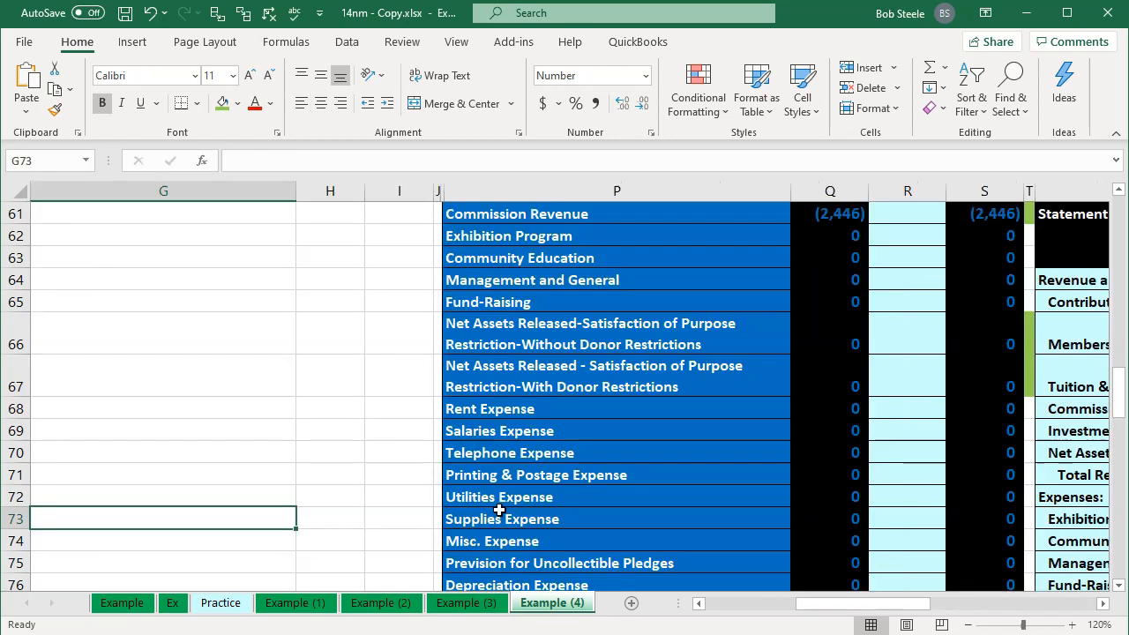
{"action": "scroll", "coordinate": [499, 511], "scroll_direction": "up", "scroll_amount": 3}
{"action": "scroll", "coordinate": [499, 511], "scroll_direction": "up", "scroll_amount": 9}
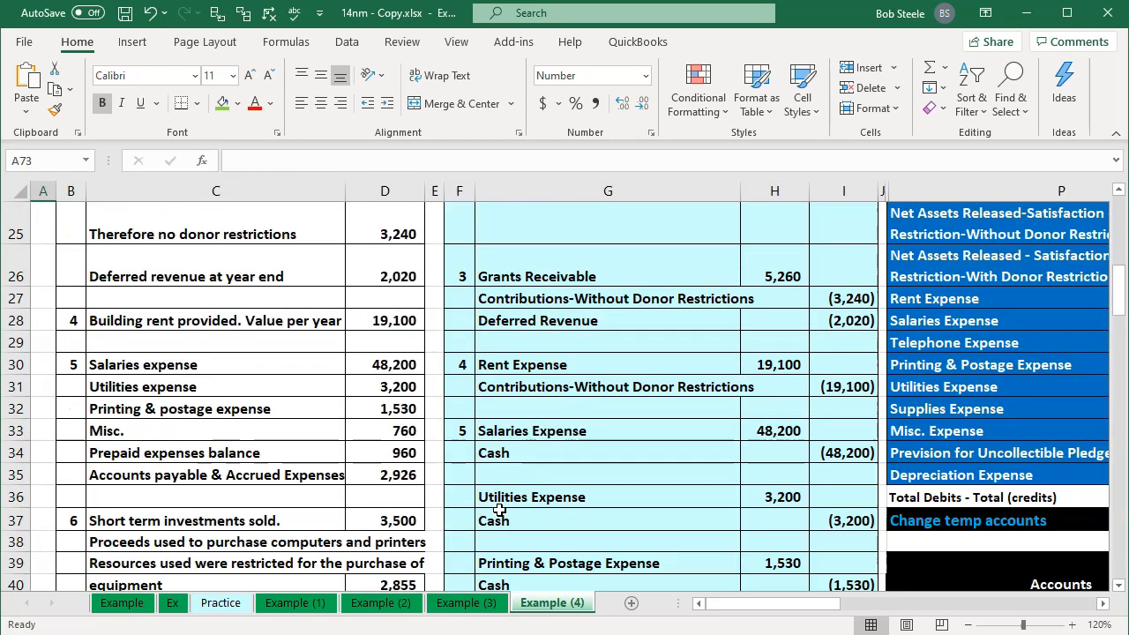
{"action": "scroll", "coordinate": [188, 439], "scroll_direction": "up", "scroll_amount": 4}
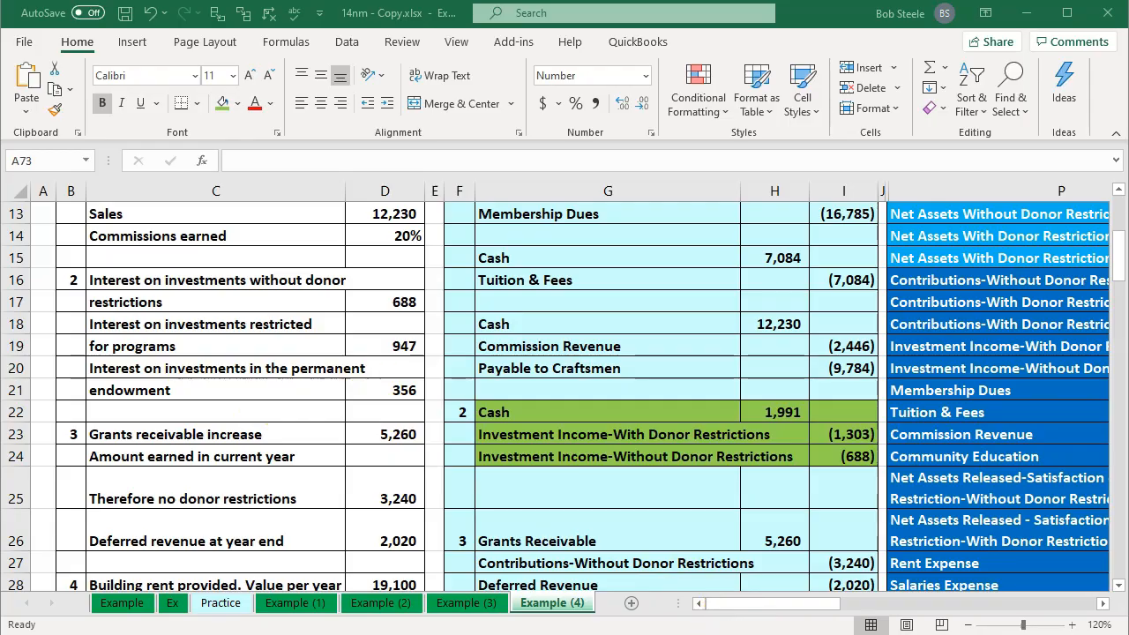
Step: Back in QuickBooks, set the item's rate to 356, then save and close the sales receipt, accepting its future date
{"action": "key", "text": "alt+Tab"}
{"action": "type", "text": "35"}
{"action": "key", "text": "Tab"}
{"action": "key", "text": "Tab"}
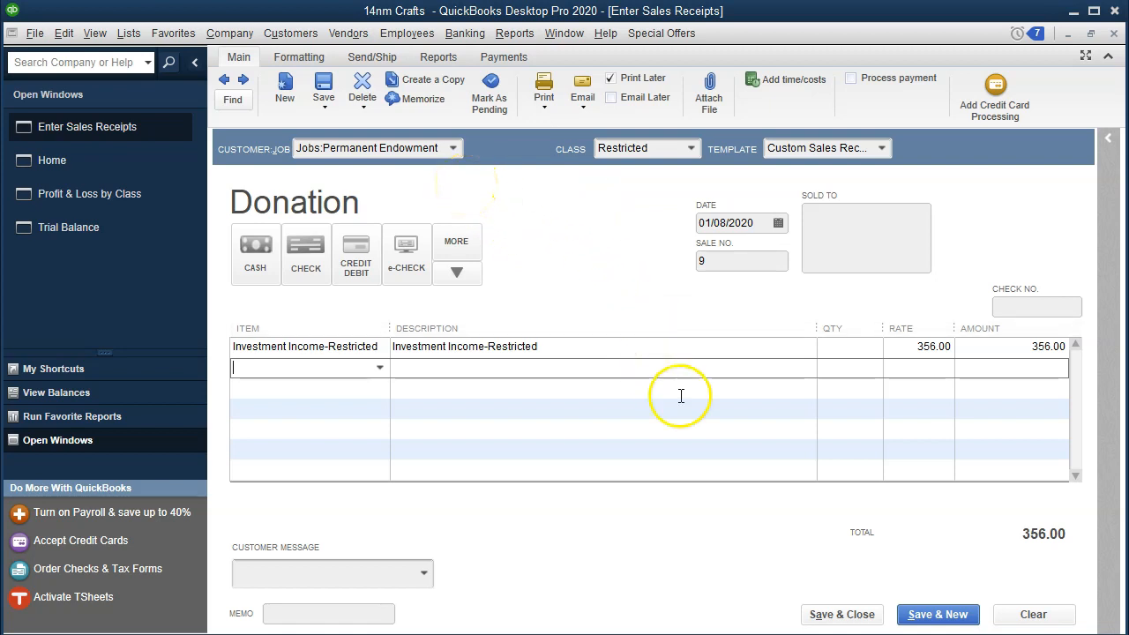
{"action": "left_click", "coordinate": [811, 616]}
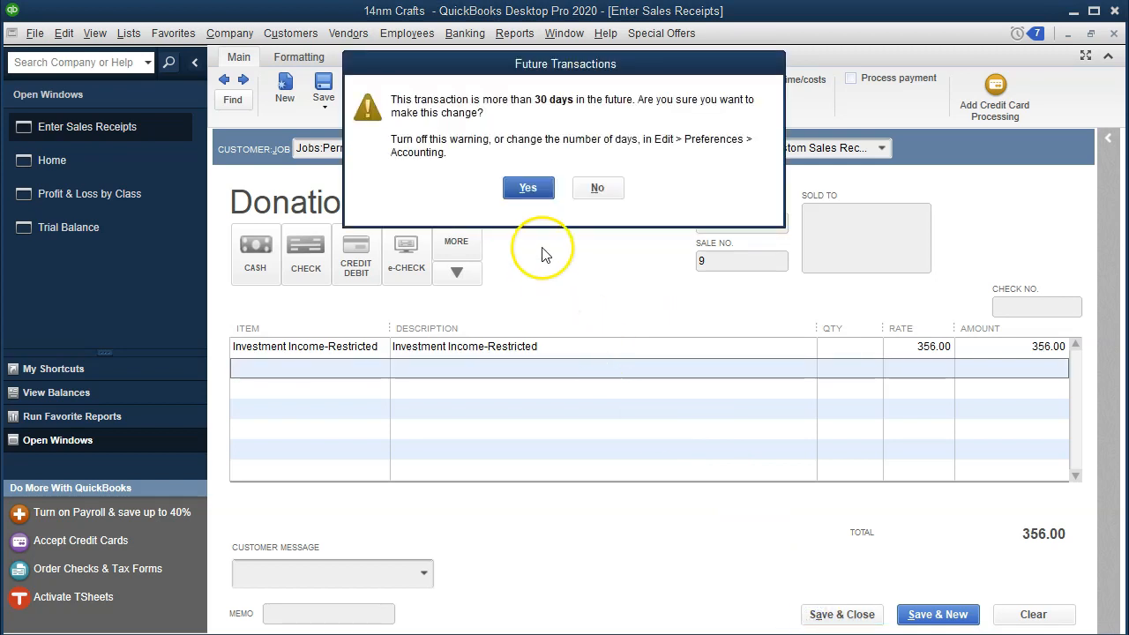
{"action": "left_click", "coordinate": [527, 189]}
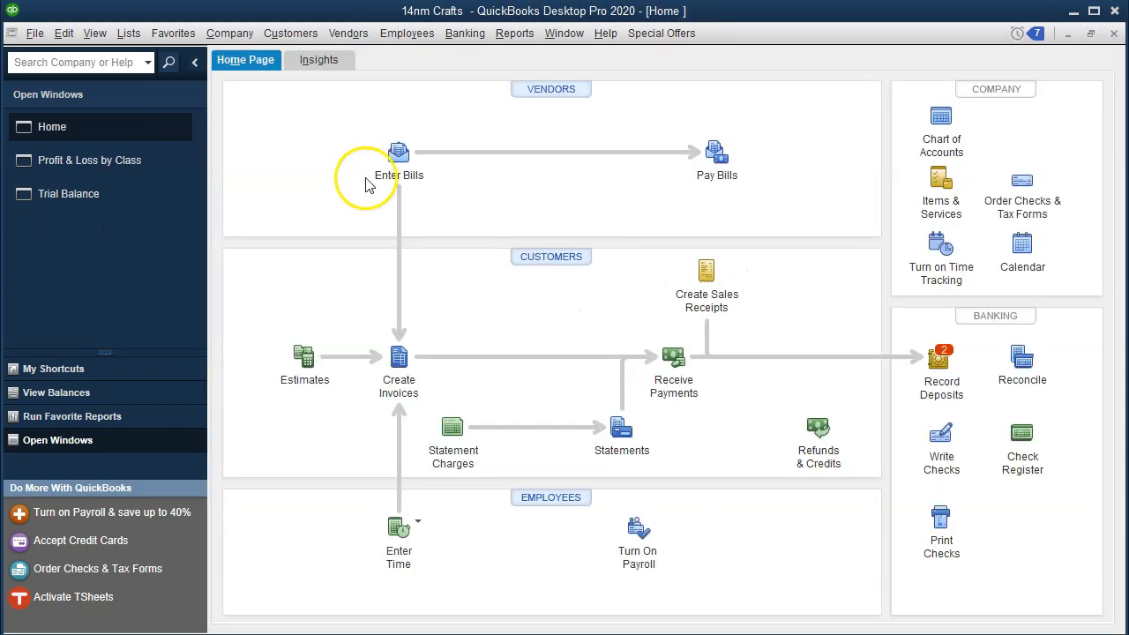
Step: Examine the transactions behind the Undeposited Funds balance in the Trial Balance, then close the detail report
{"action": "left_click", "coordinate": [136, 208]}
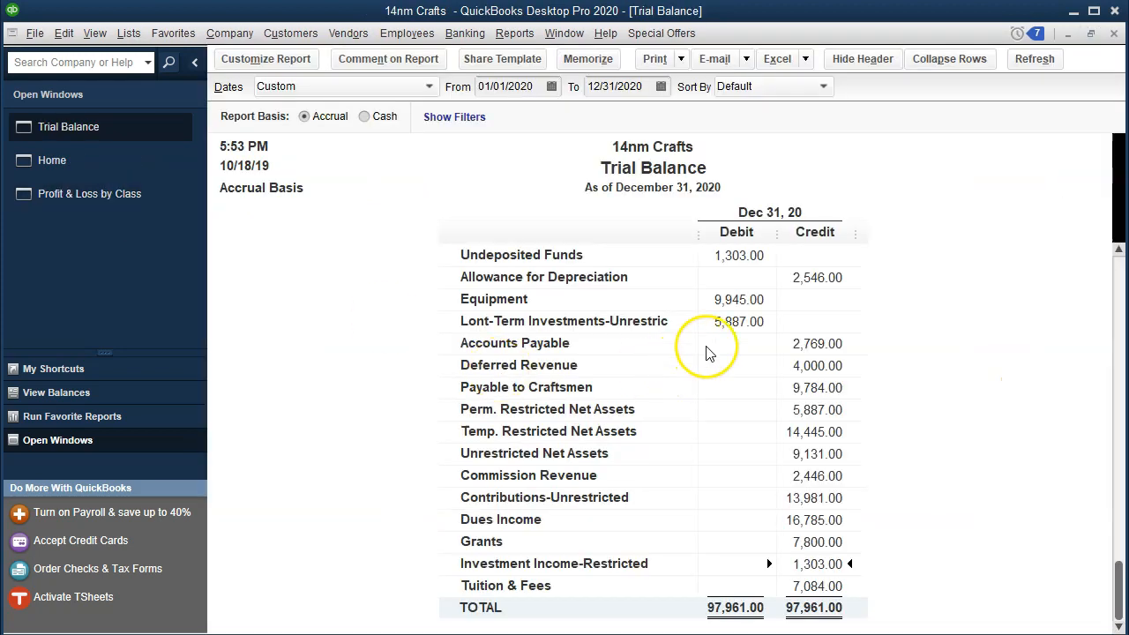
{"action": "scroll", "coordinate": [714, 342], "scroll_direction": "up", "scroll_amount": 1}
{"action": "scroll", "coordinate": [715, 342], "scroll_direction": "up", "scroll_amount": 1}
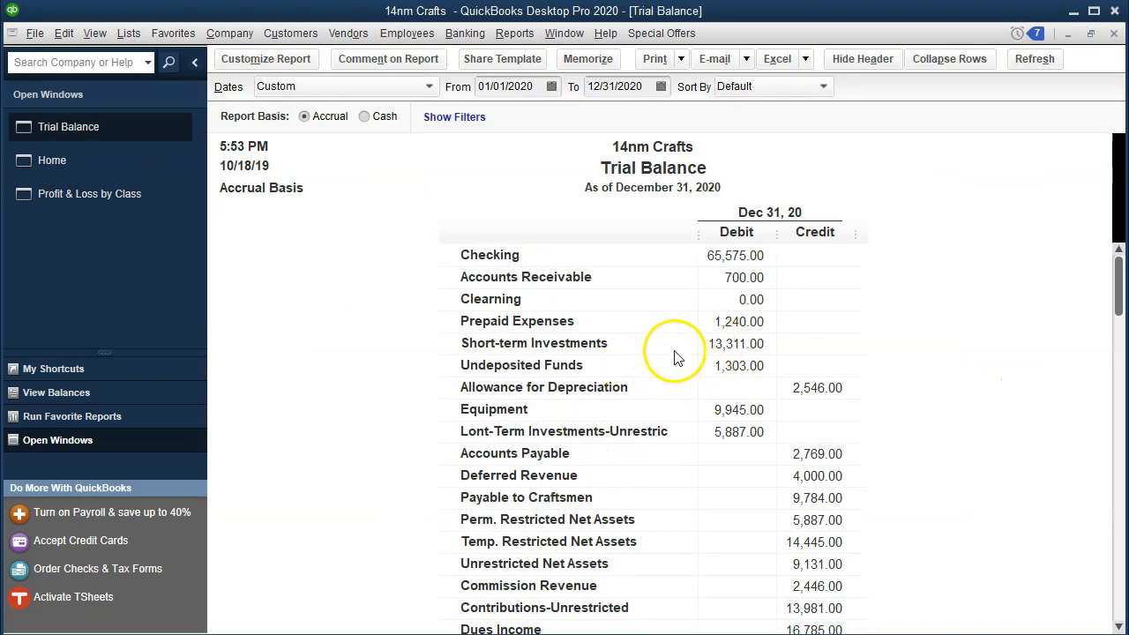
{"action": "double_click", "coordinate": [736, 363]}
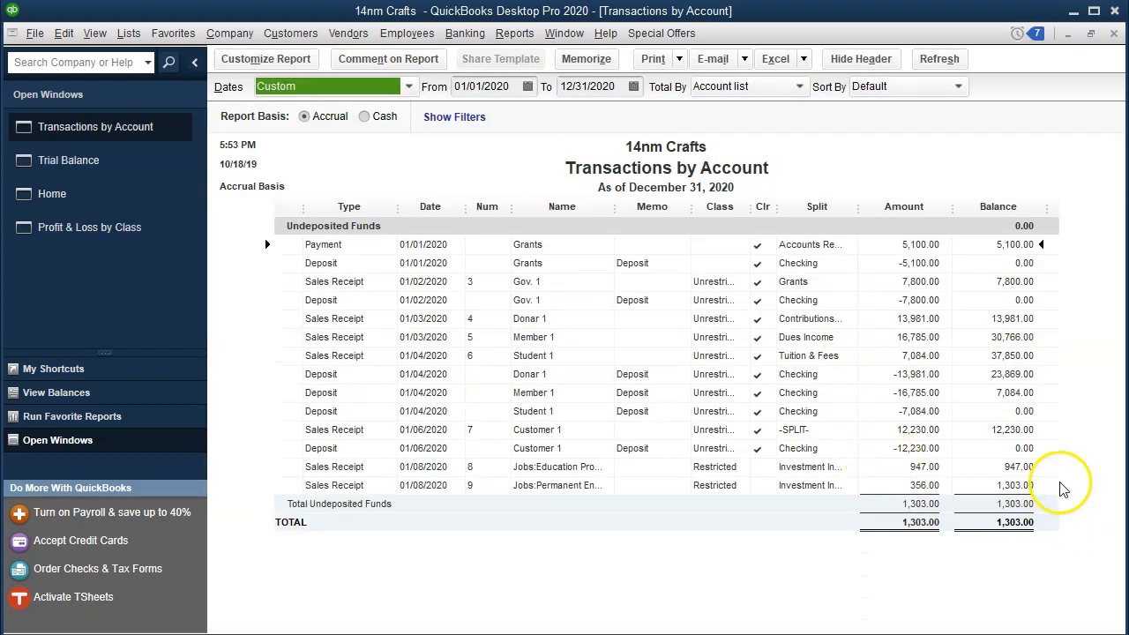
{"action": "left_click", "coordinate": [1113, 34]}
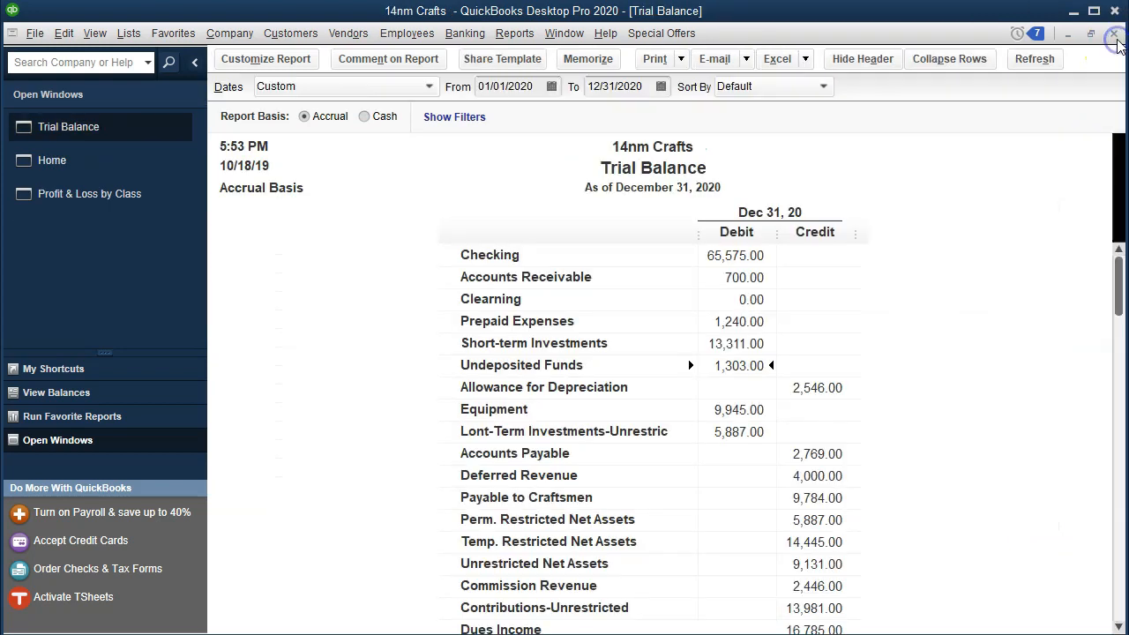
Step: Examine the transactions behind Investment Income-Restricted in the Trial Balance, and check that income's Restricted column in the Profit & Loss by Class report
{"action": "scroll", "coordinate": [981, 349], "scroll_direction": "down", "scroll_amount": 2}
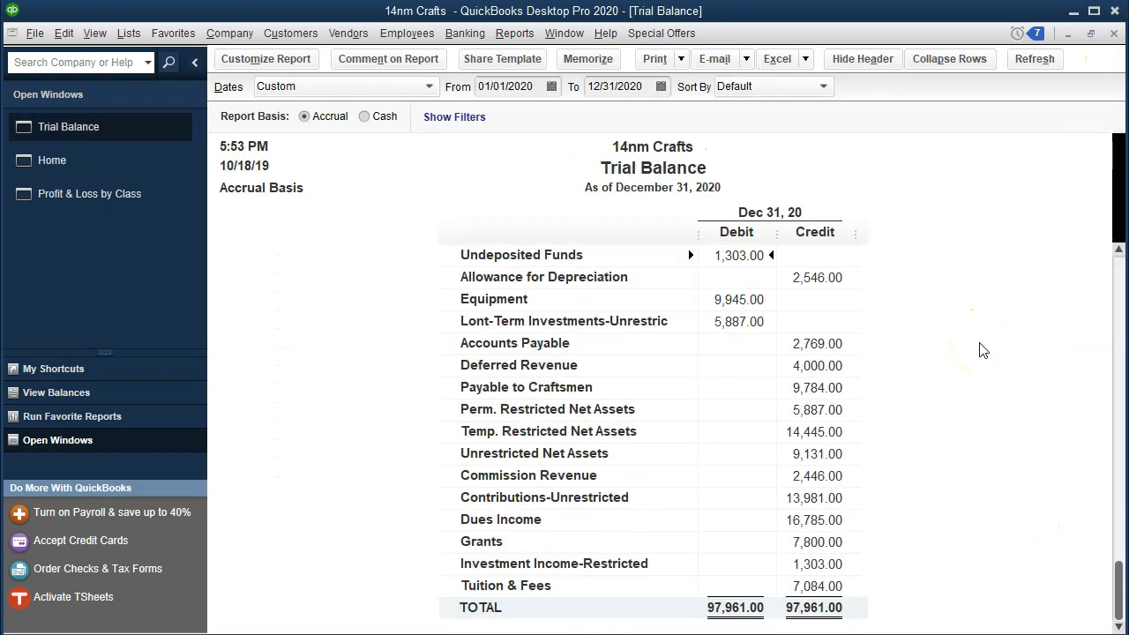
{"action": "left_click", "coordinate": [835, 564]}
{"action": "double_click", "coordinate": [835, 563]}
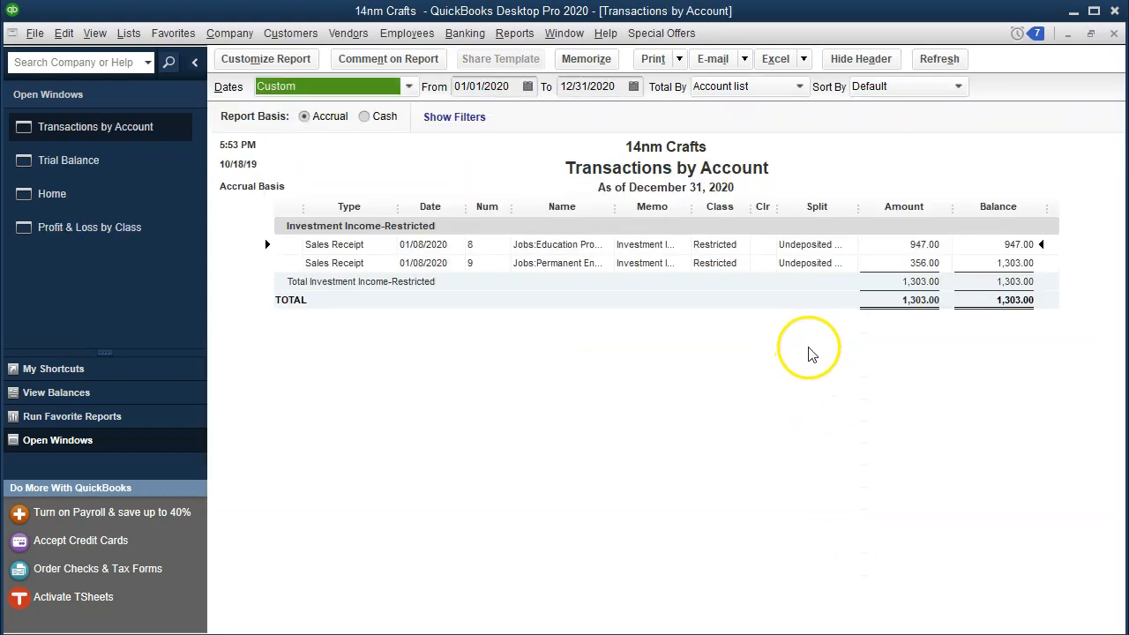
{"action": "left_click", "coordinate": [1114, 33]}
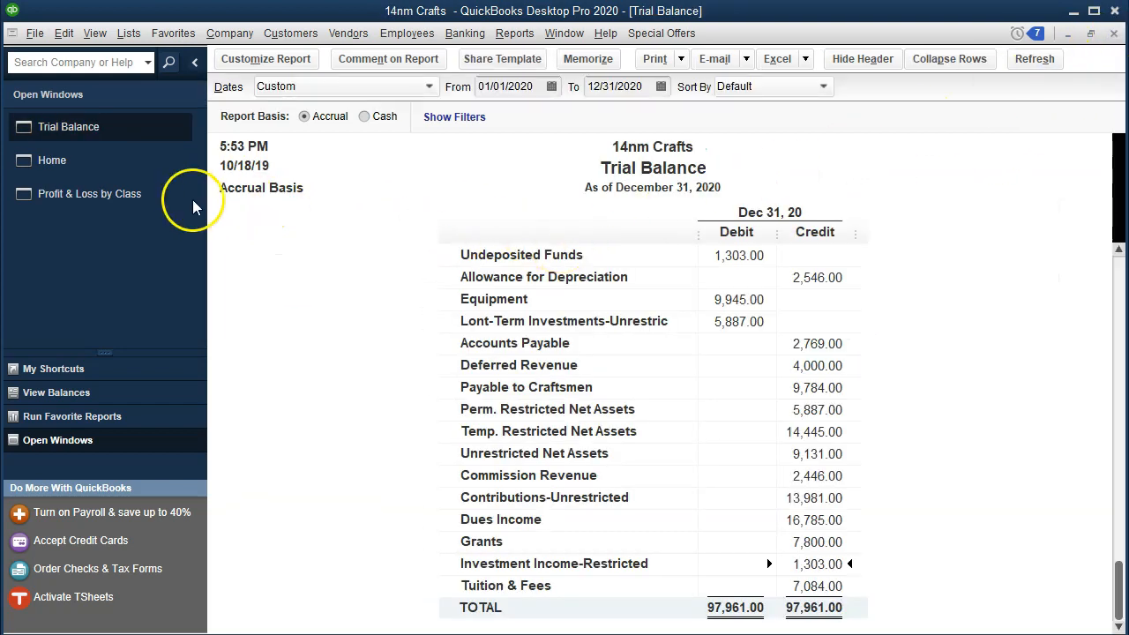
{"action": "left_click", "coordinate": [145, 194]}
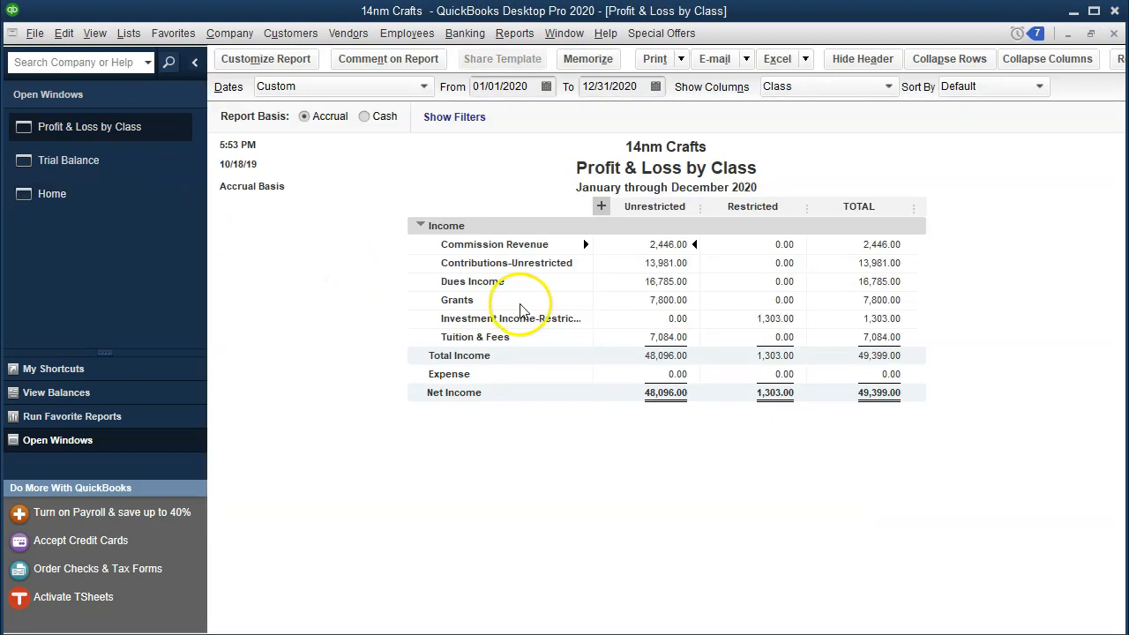
{"action": "left_click", "coordinate": [753, 320]}
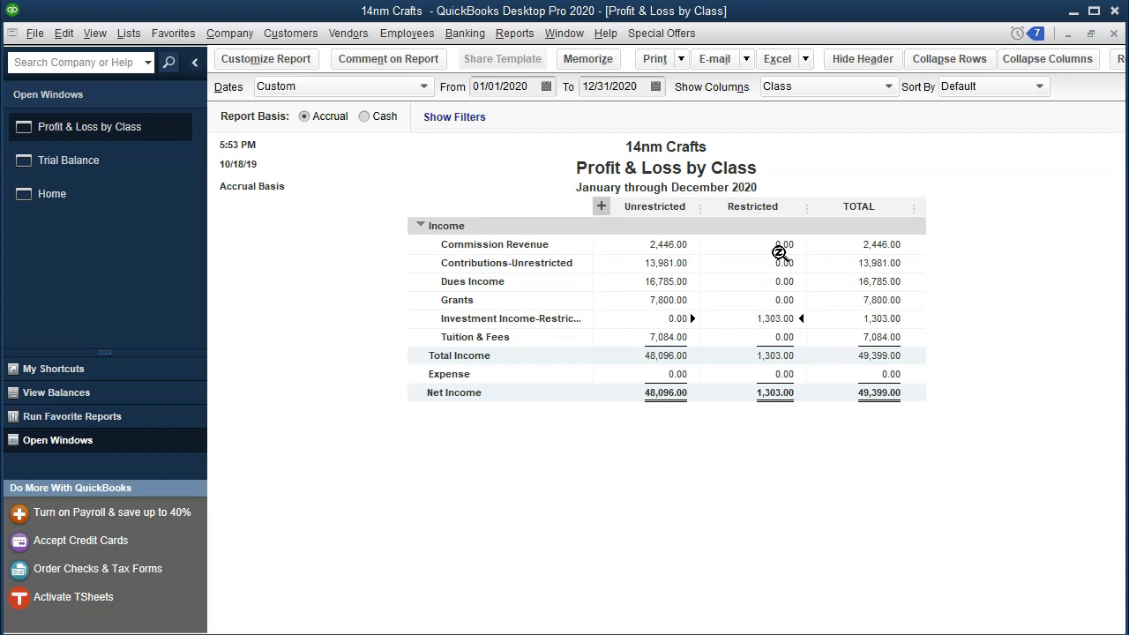
Step: Run the Profit & Loss by Job report from the company and financial reports
{"action": "left_click", "coordinate": [521, 40]}
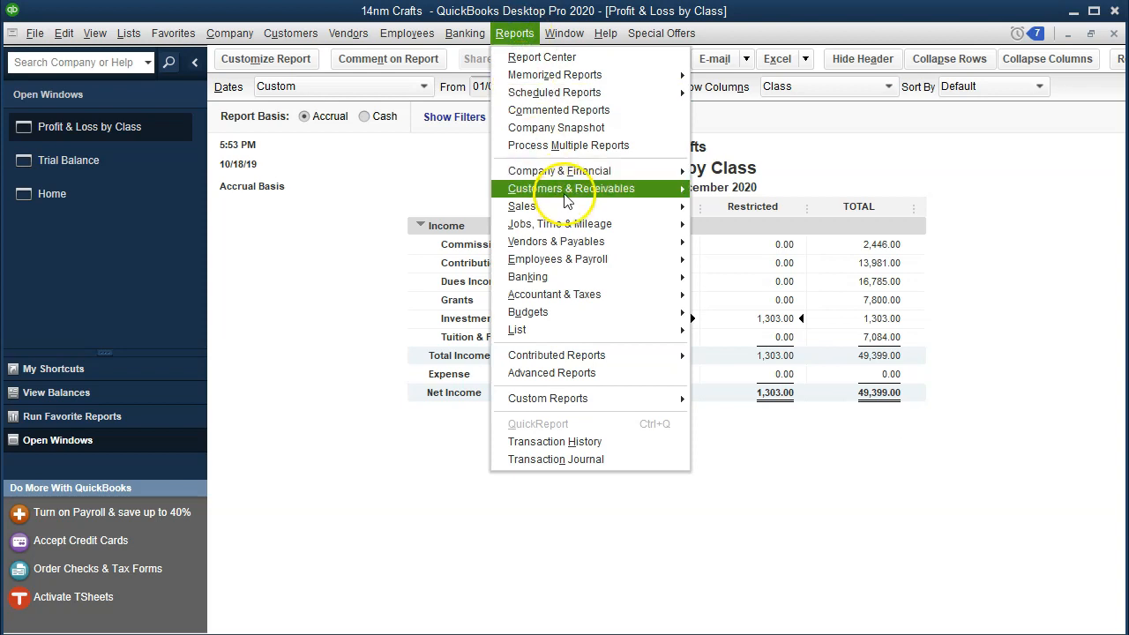
{"action": "mouse_move", "coordinate": [580, 177]}
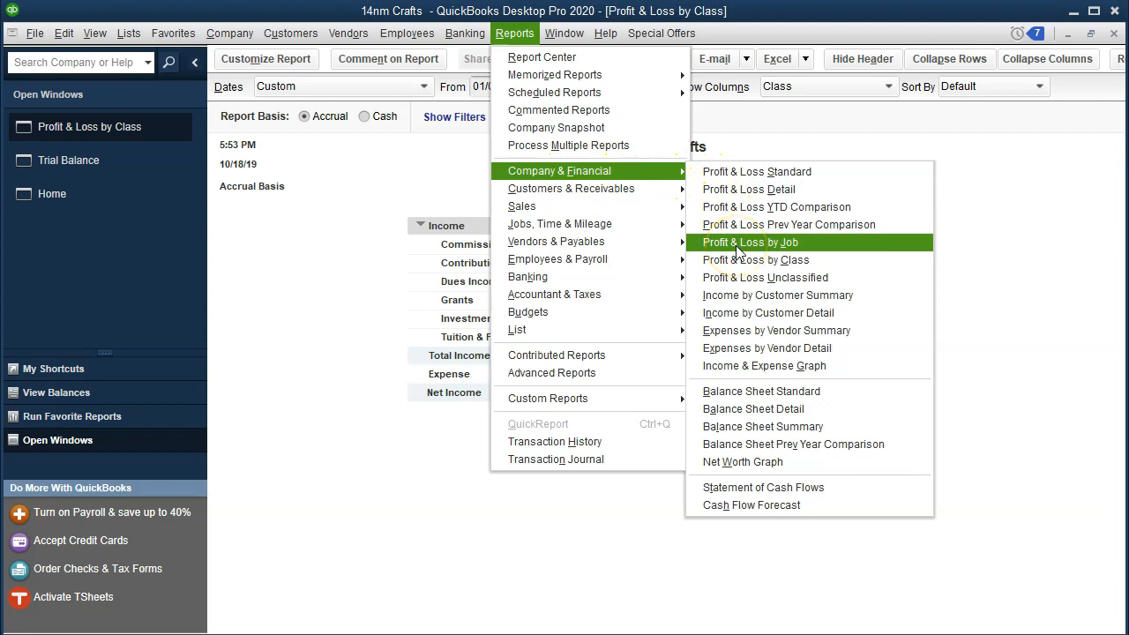
{"action": "left_click", "coordinate": [658, 228]}
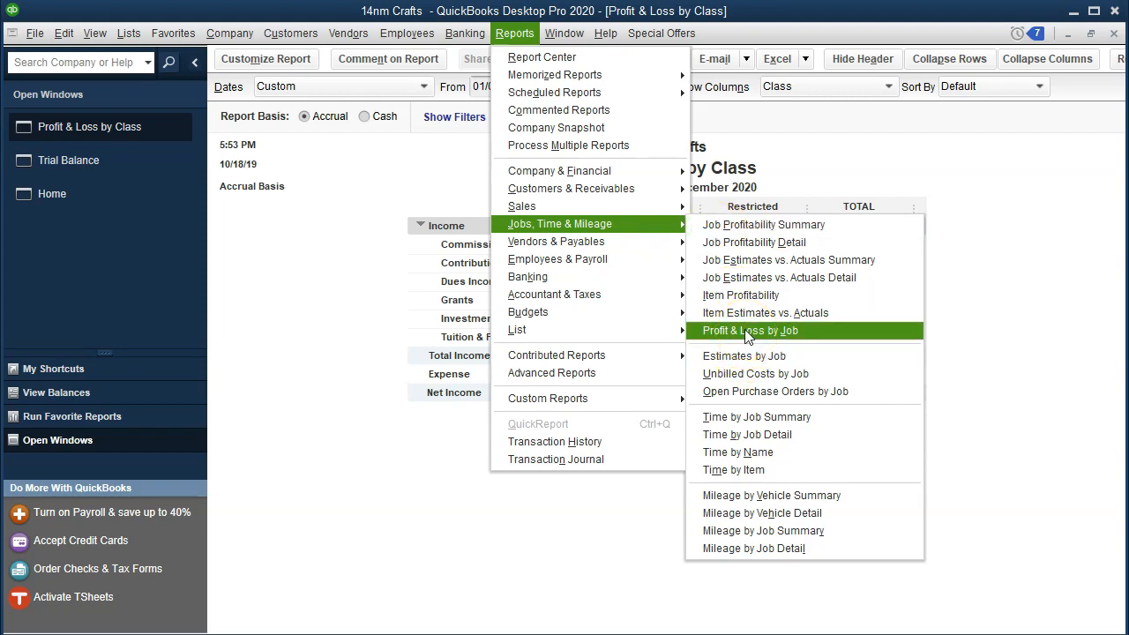
{"action": "mouse_move", "coordinate": [643, 180]}
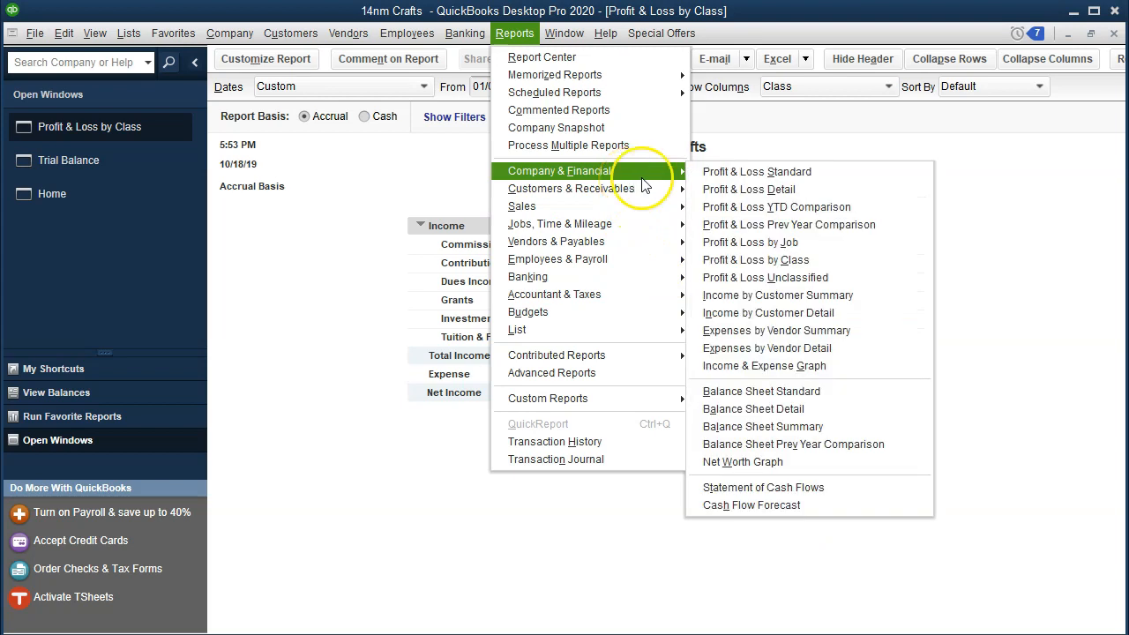
{"action": "left_click", "coordinate": [820, 247]}
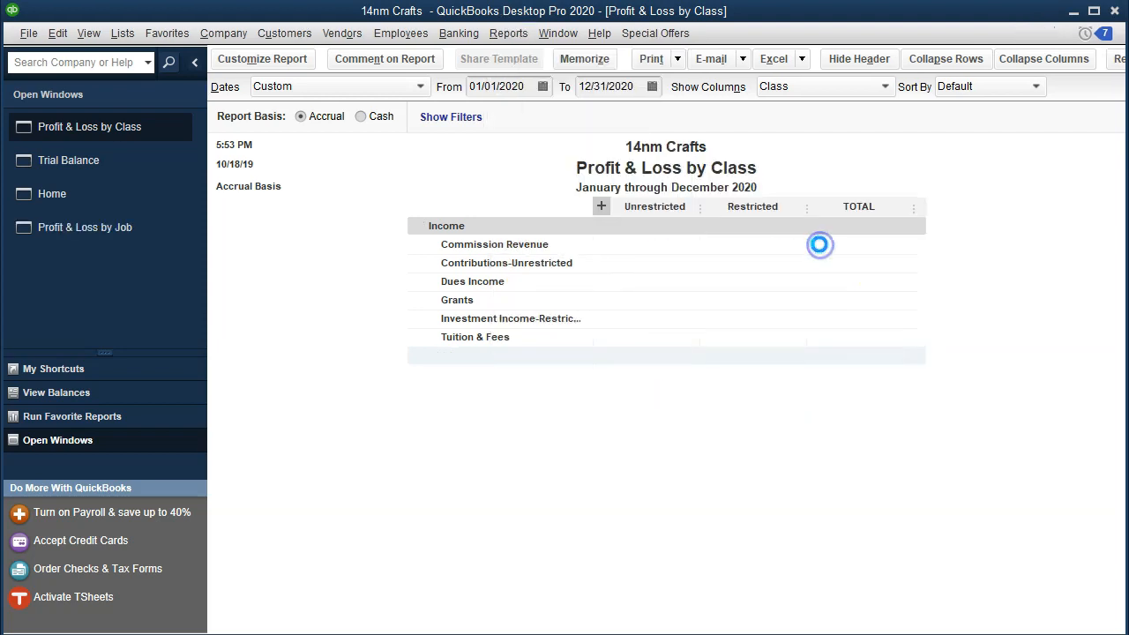
Step: Set the Profit & Loss by Job report's date range from 01/01/2020 to 12/31/2020
{"action": "key", "text": "Tab"}
{"action": "type", "text": "01/01/2020"}
{"action": "key", "text": "Tab"}
{"action": "type", "text": "12312020"}
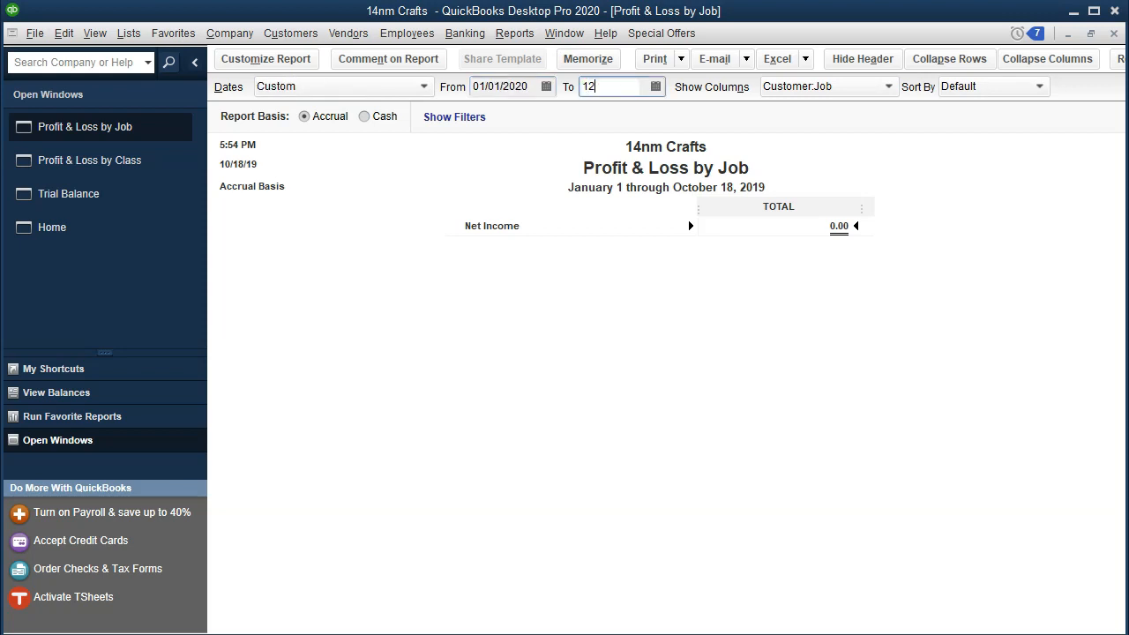
{"action": "key", "text": "Tab"}
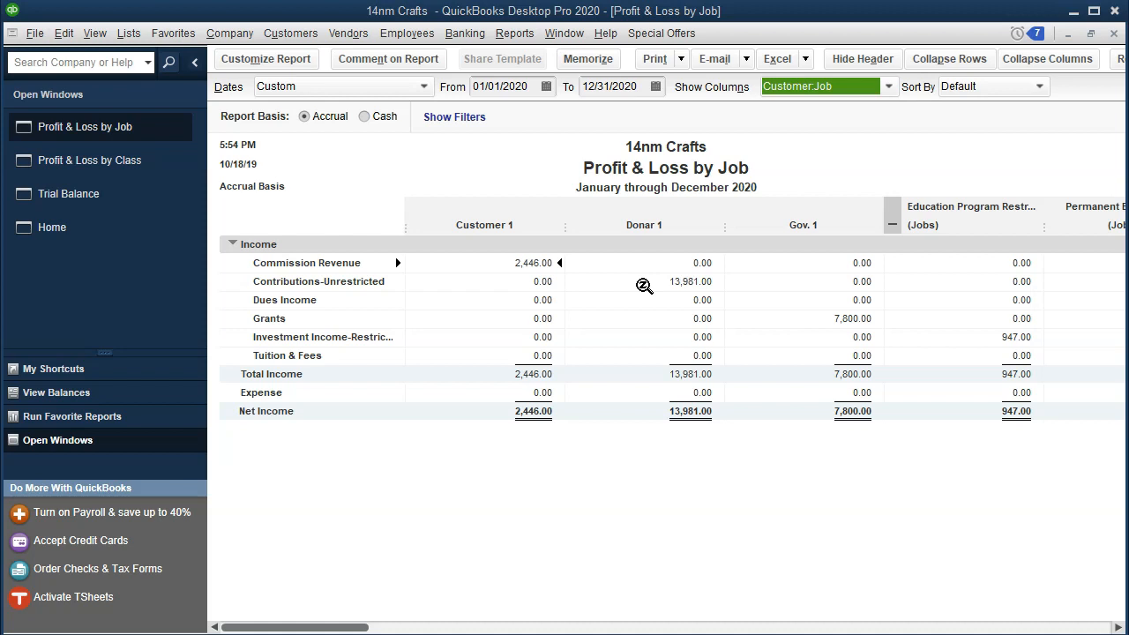
Step: Open the Customer Center and move Jobs, with its two sub-jobs, to the head of the customer list
{"action": "left_click", "coordinate": [291, 34]}
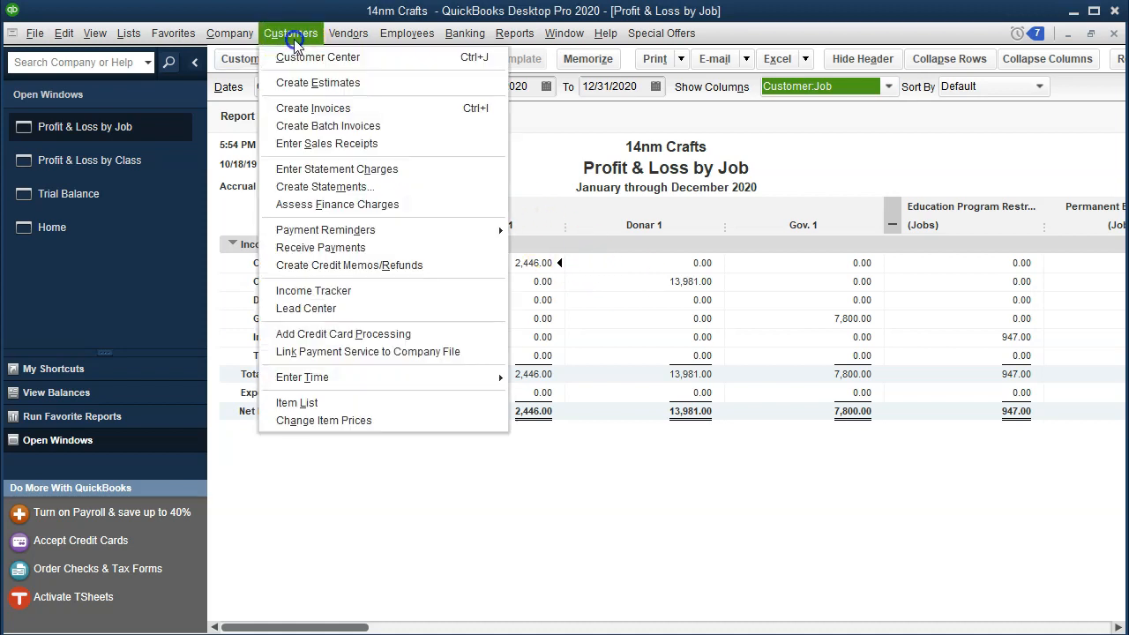
{"action": "left_click", "coordinate": [360, 58]}
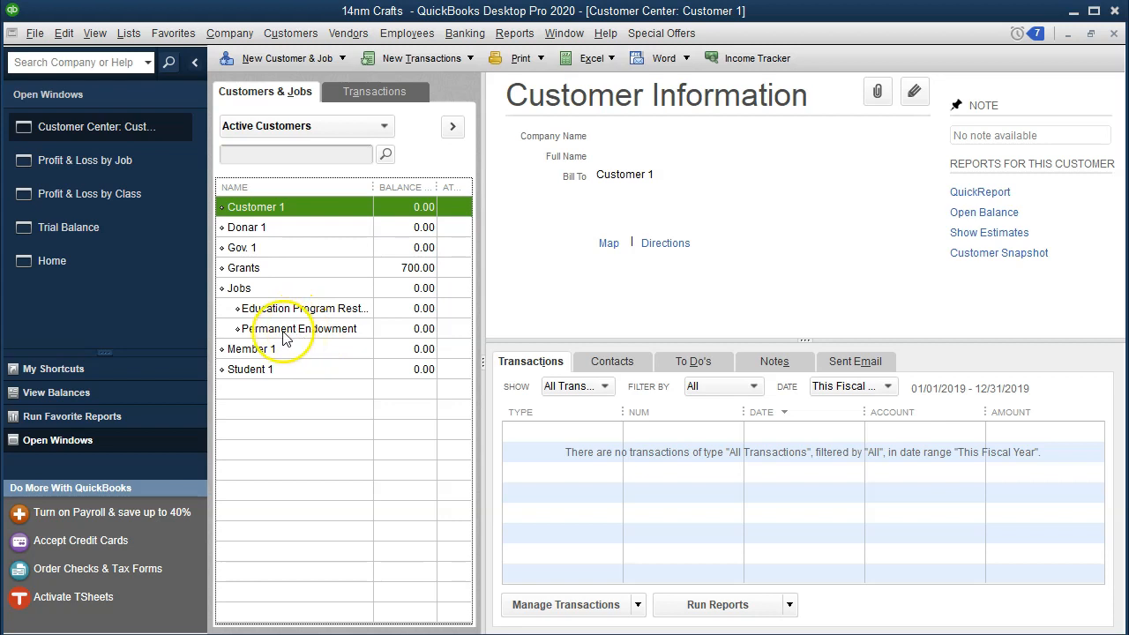
{"action": "left_click", "coordinate": [219, 288]}
{"action": "left_click_drag", "start_coordinate": [223, 274], "coordinate": [230, 205]}
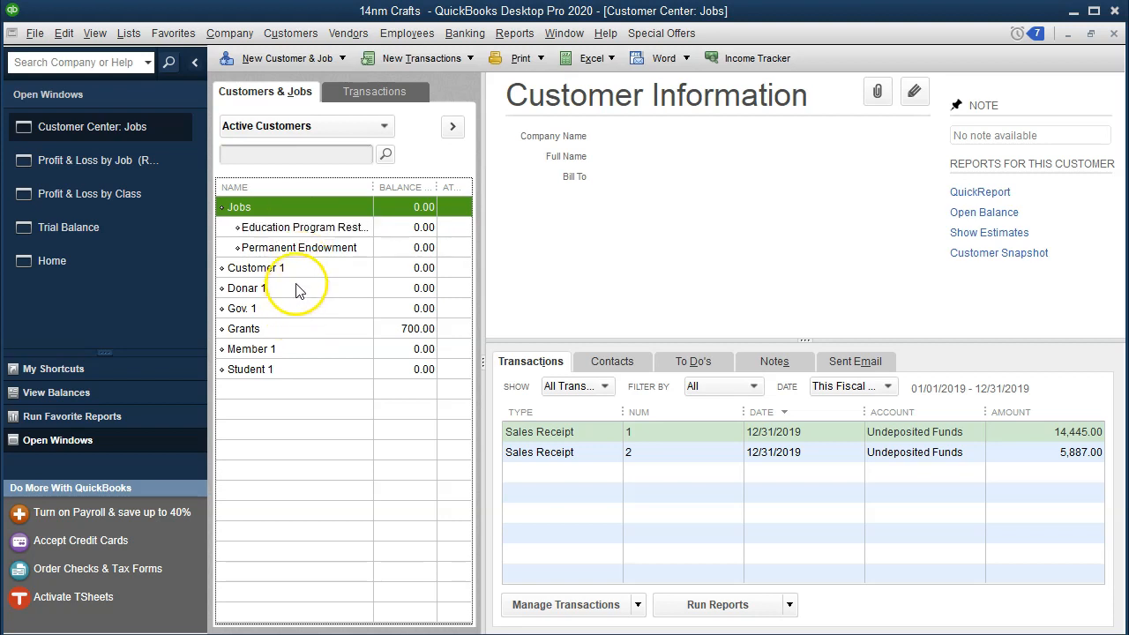
Step: Check the job status details of the Education Program Restriction job, then close the job and the Customer Center
{"action": "double_click", "coordinate": [298, 228]}
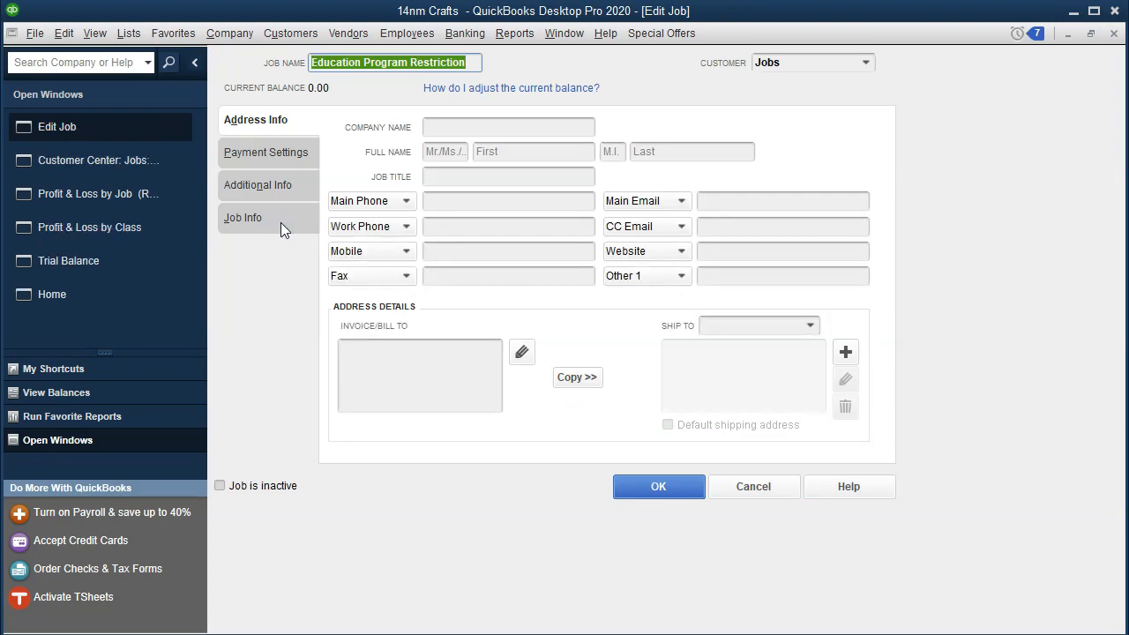
{"action": "left_click", "coordinate": [280, 222]}
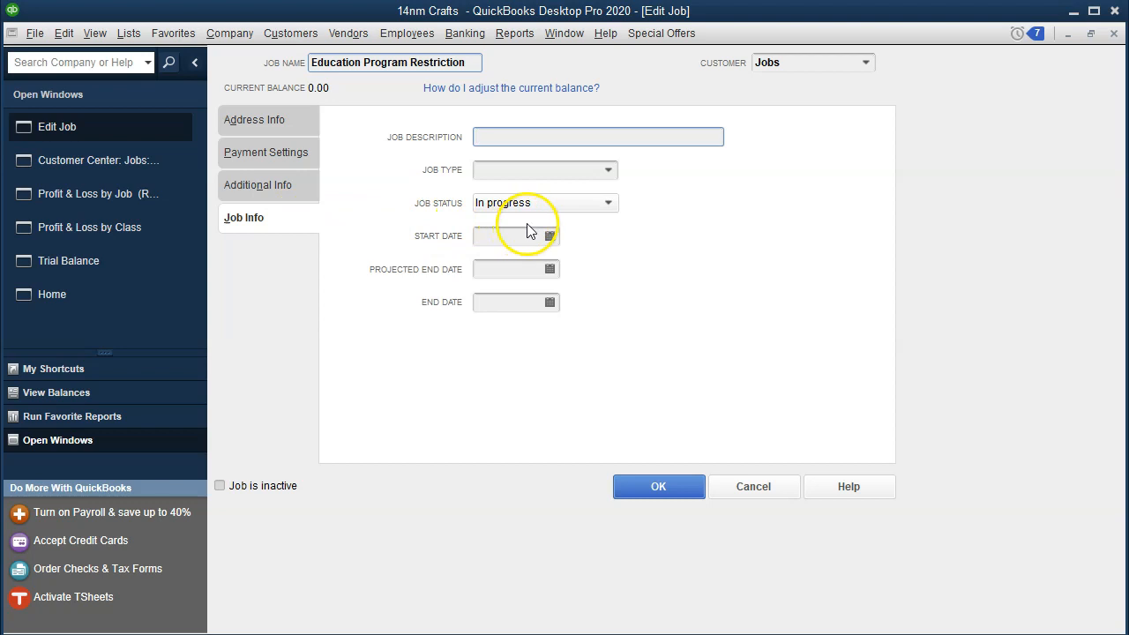
{"action": "left_click", "coordinate": [1114, 34]}
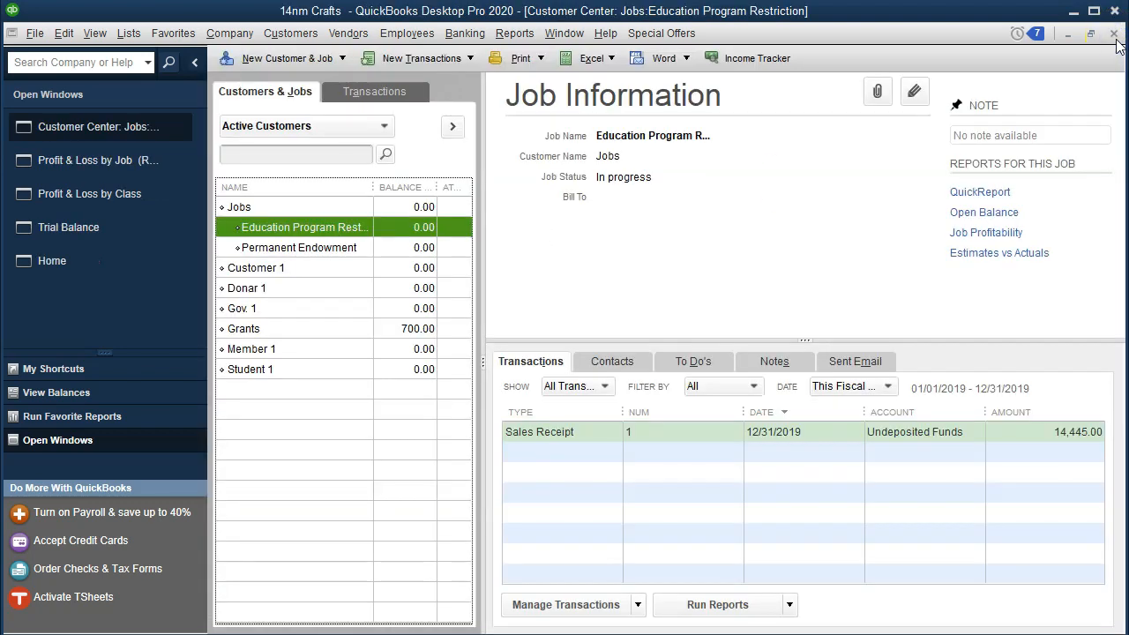
{"action": "left_click", "coordinate": [1114, 33]}
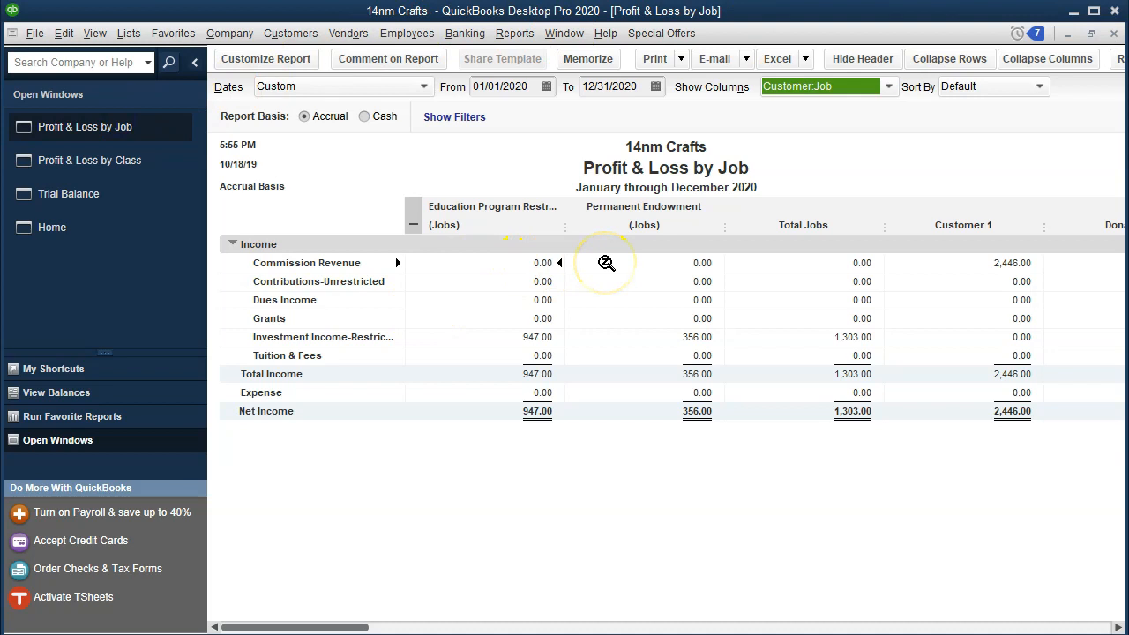
Step: Compare the collapsed and expanded Jobs columns in Profit & Loss by Job with the Restricted column in Profit & Loss by Class
{"action": "left_click", "coordinate": [414, 224]}
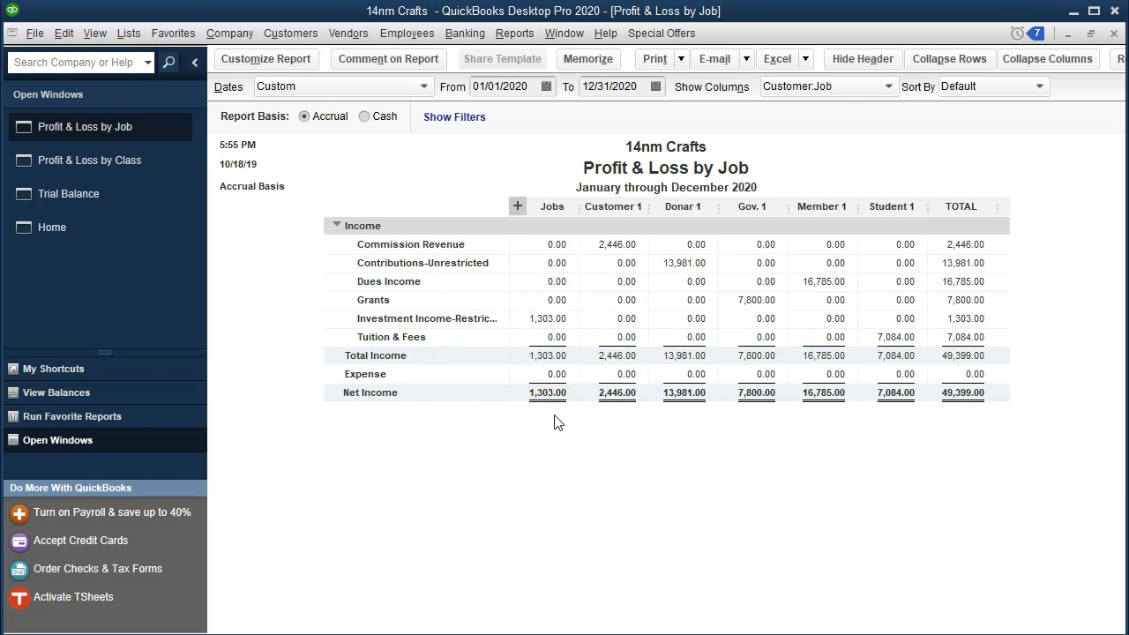
{"action": "left_click", "coordinate": [138, 167]}
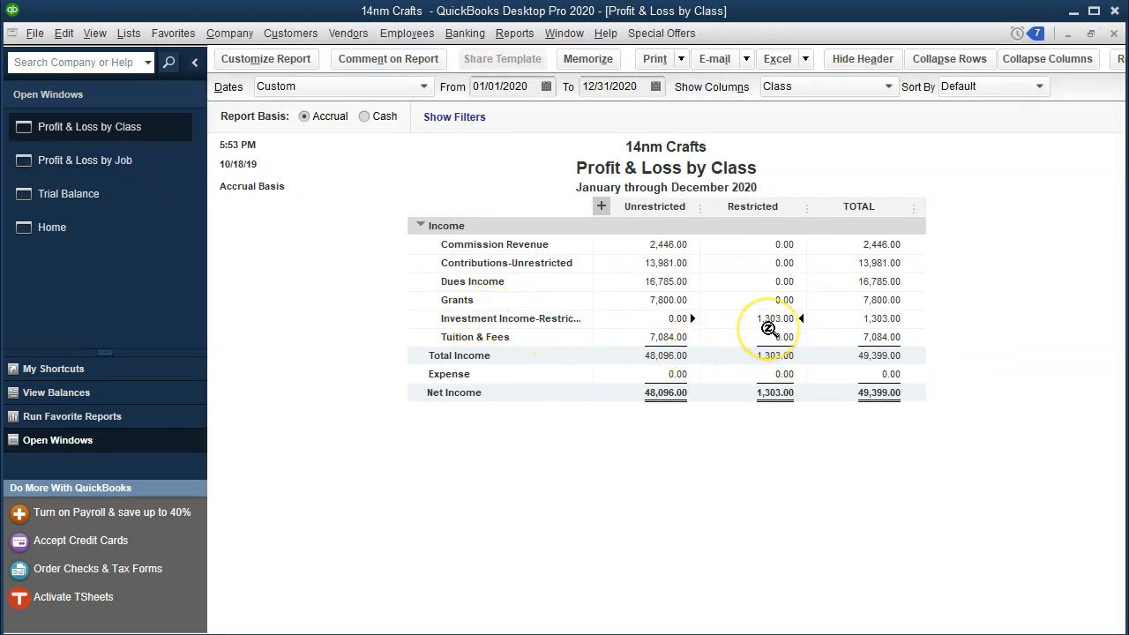
{"action": "double_click", "coordinate": [755, 321]}
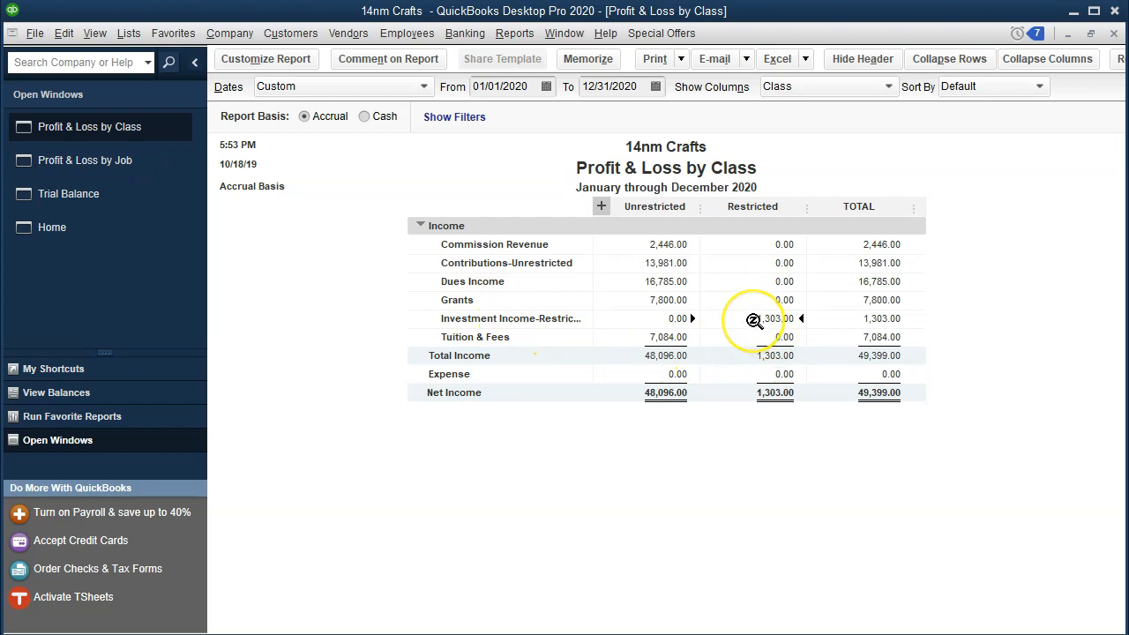
{"action": "left_click", "coordinate": [175, 165]}
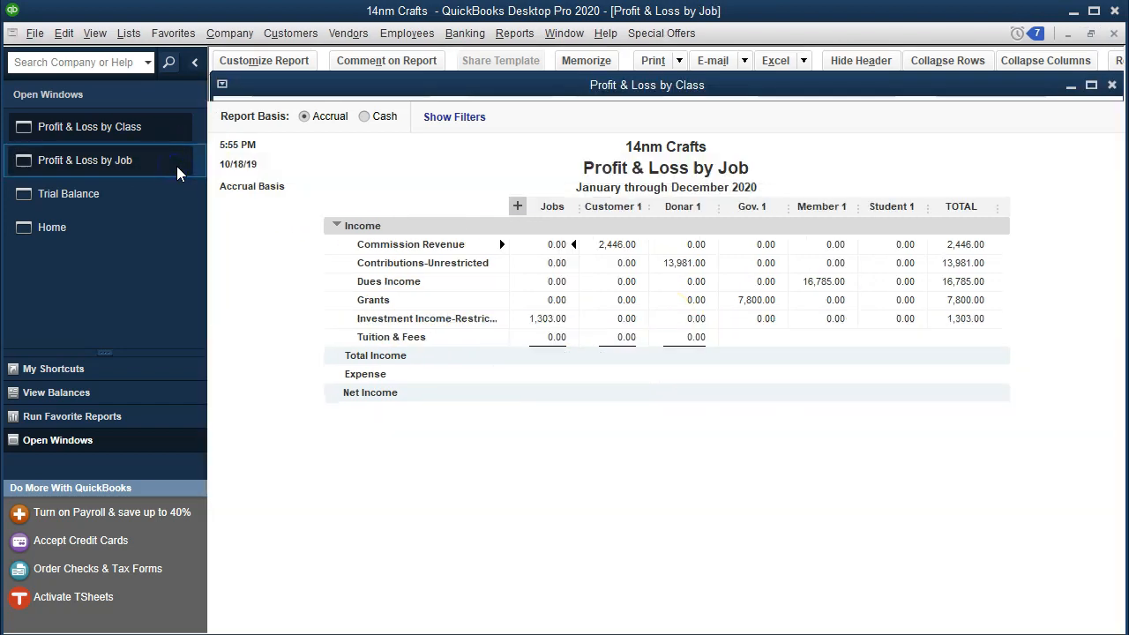
{"action": "left_click", "coordinate": [517, 205]}
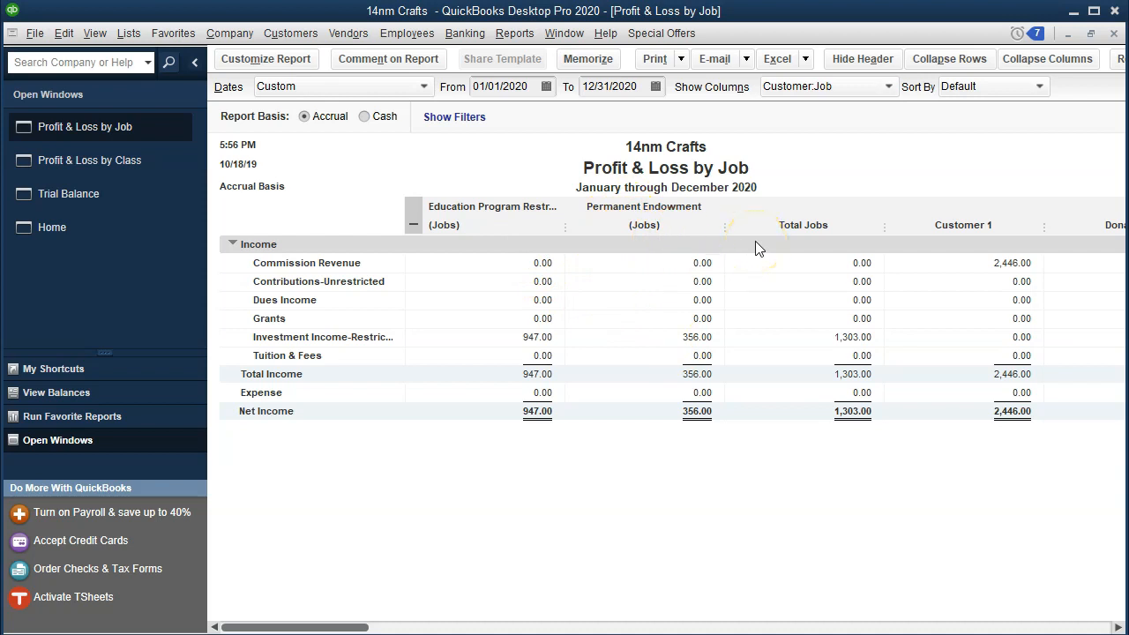
{"action": "left_click", "coordinate": [413, 224]}
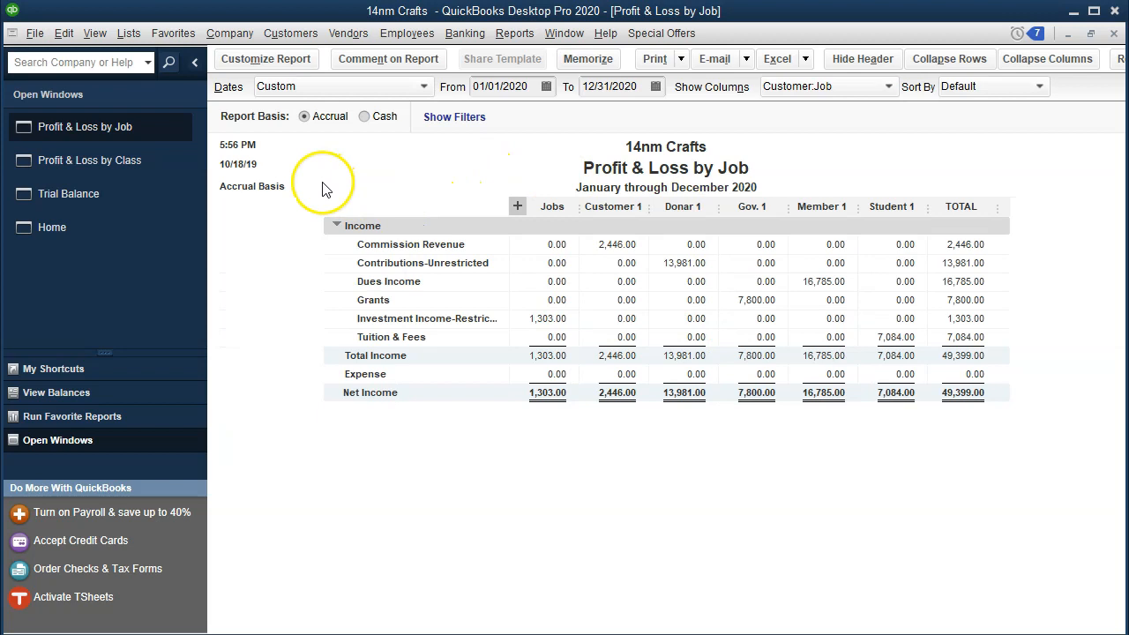
Step: Filter the Profit & Loss by Job report to jobs whose Job Status is In progress
{"action": "left_click", "coordinate": [268, 61]}
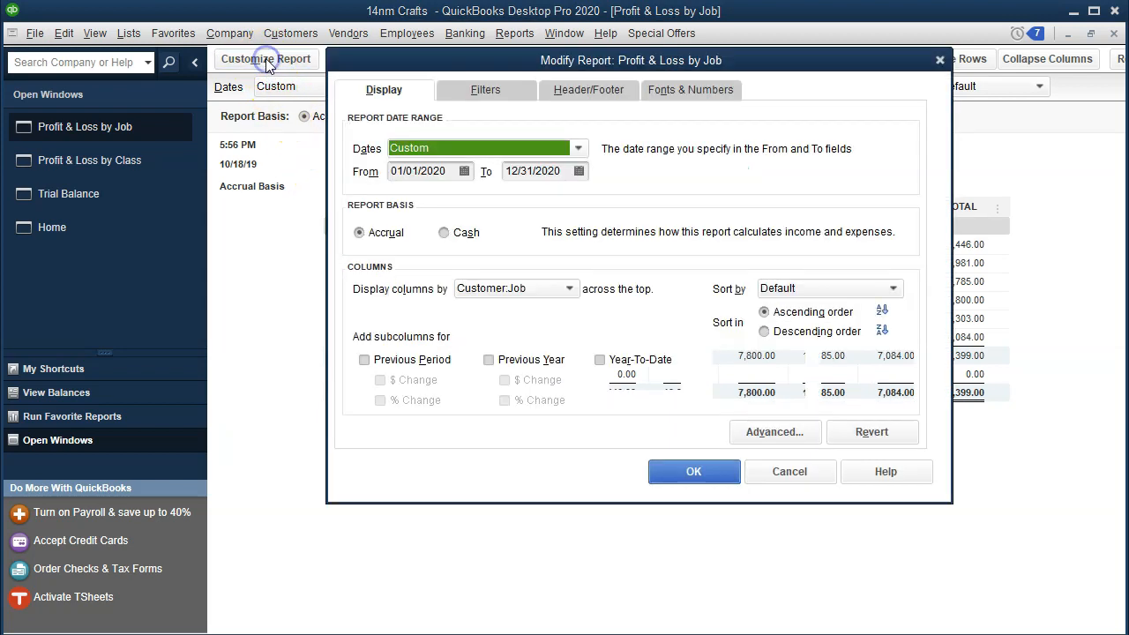
{"action": "left_click", "coordinate": [481, 94]}
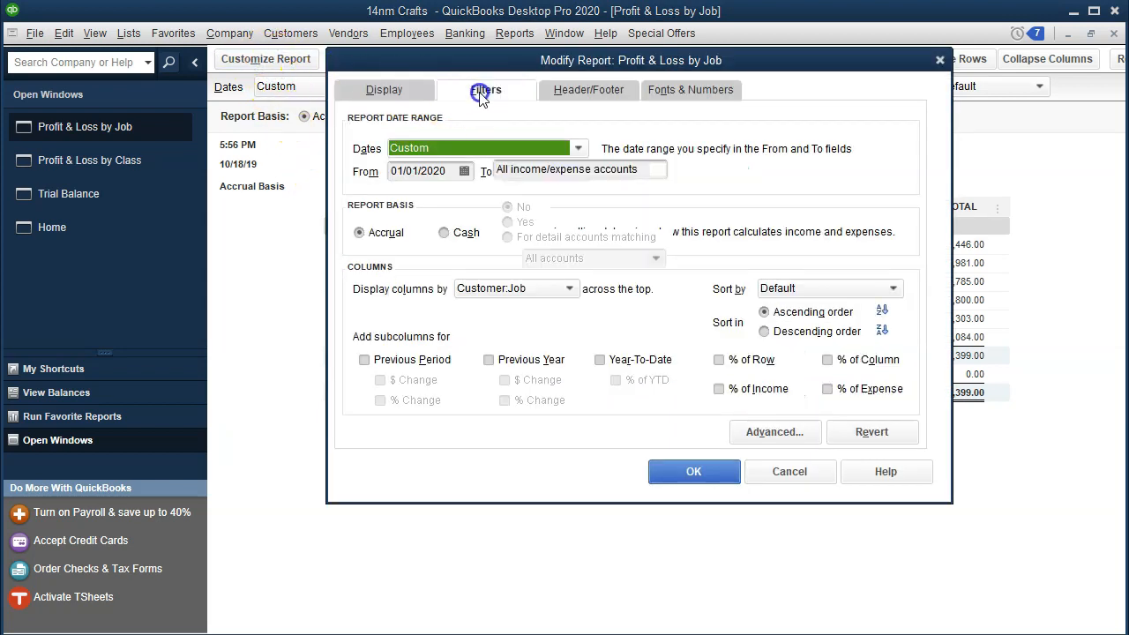
{"action": "left_click", "coordinate": [483, 287]}
{"action": "left_click", "coordinate": [483, 287]}
{"action": "left_click", "coordinate": [484, 287]}
{"action": "left_click", "coordinate": [483, 286]}
{"action": "left_click", "coordinate": [483, 287]}
{"action": "left_click", "coordinate": [483, 287]}
{"action": "left_click", "coordinate": [484, 287]}
{"action": "left_click", "coordinate": [484, 287]}
{"action": "left_click", "coordinate": [483, 287]}
{"action": "left_click", "coordinate": [483, 287]}
{"action": "left_click", "coordinate": [484, 286]}
{"action": "left_click", "coordinate": [484, 287]}
{"action": "left_click", "coordinate": [483, 286]}
{"action": "left_click", "coordinate": [483, 286]}
{"action": "left_click", "coordinate": [483, 286]}
{"action": "left_click", "coordinate": [483, 286]}
{"action": "left_click", "coordinate": [482, 285]}
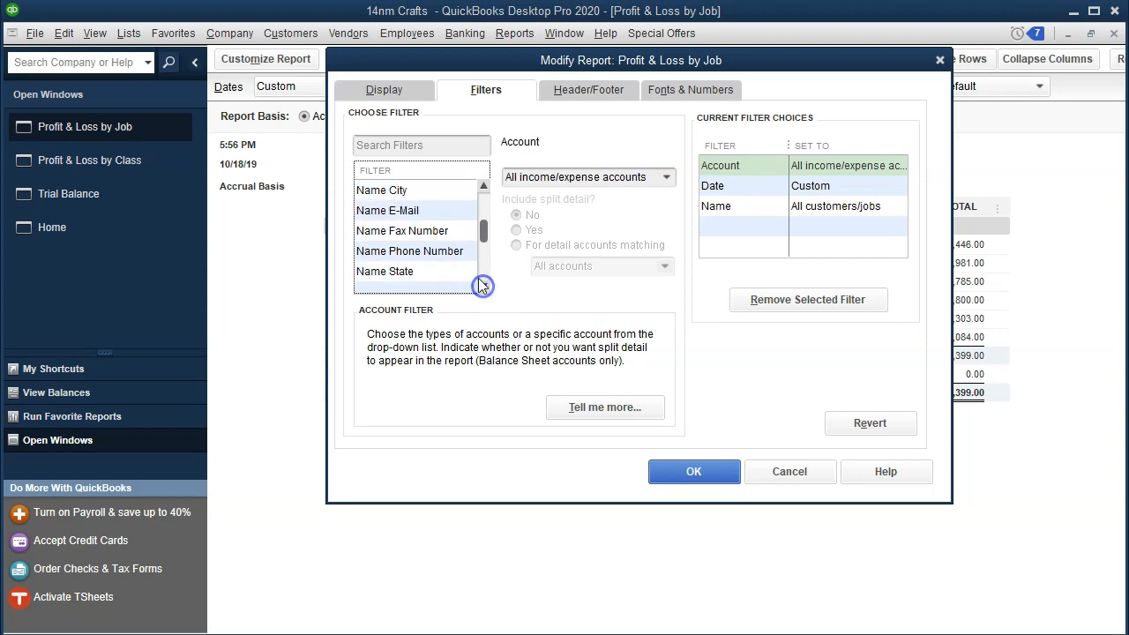
{"action": "left_click_drag", "start_coordinate": [486, 230], "coordinate": [483, 182]}
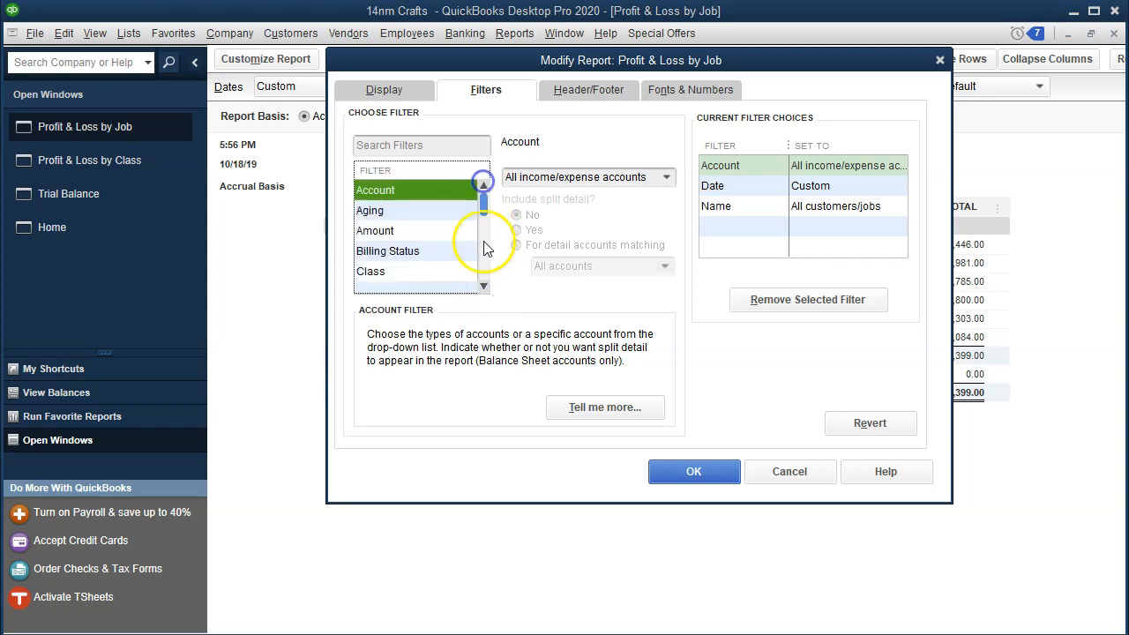
{"action": "left_click", "coordinate": [484, 287]}
{"action": "left_click", "coordinate": [483, 286]}
{"action": "left_click", "coordinate": [483, 287]}
{"action": "left_click", "coordinate": [483, 286]}
{"action": "left_click", "coordinate": [483, 287]}
{"action": "left_click", "coordinate": [483, 287]}
{"action": "left_click", "coordinate": [483, 287]}
{"action": "left_click", "coordinate": [484, 287]}
{"action": "left_click", "coordinate": [483, 286]}
{"action": "left_click", "coordinate": [483, 287]}
{"action": "left_click", "coordinate": [483, 287]}
{"action": "left_click", "coordinate": [483, 287]}
{"action": "left_click", "coordinate": [439, 274]}
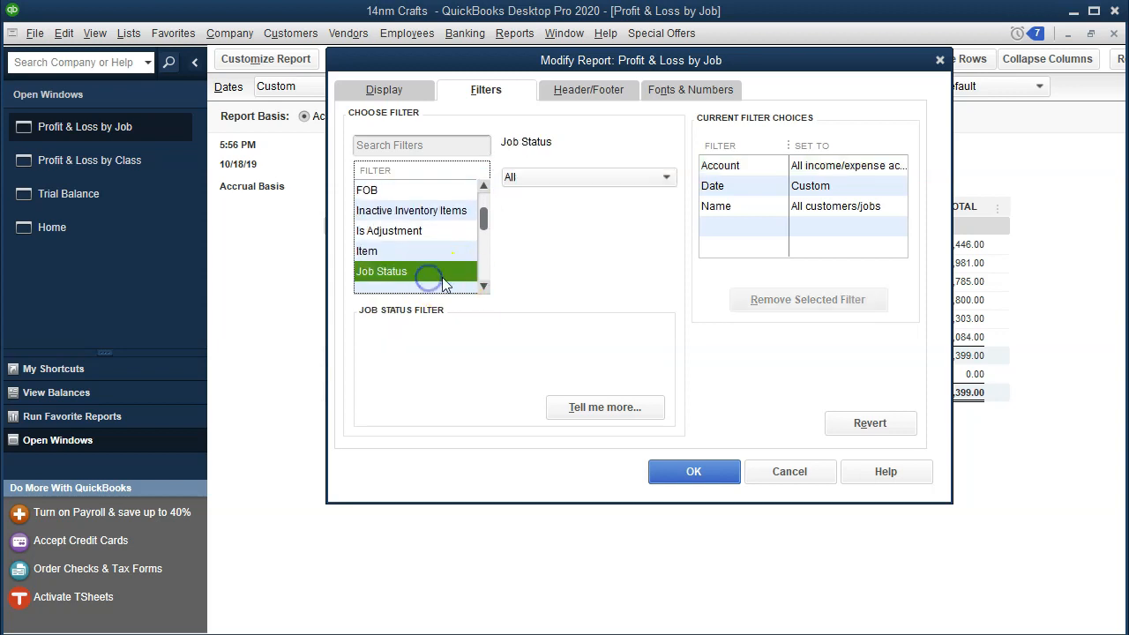
{"action": "left_click", "coordinate": [586, 179]}
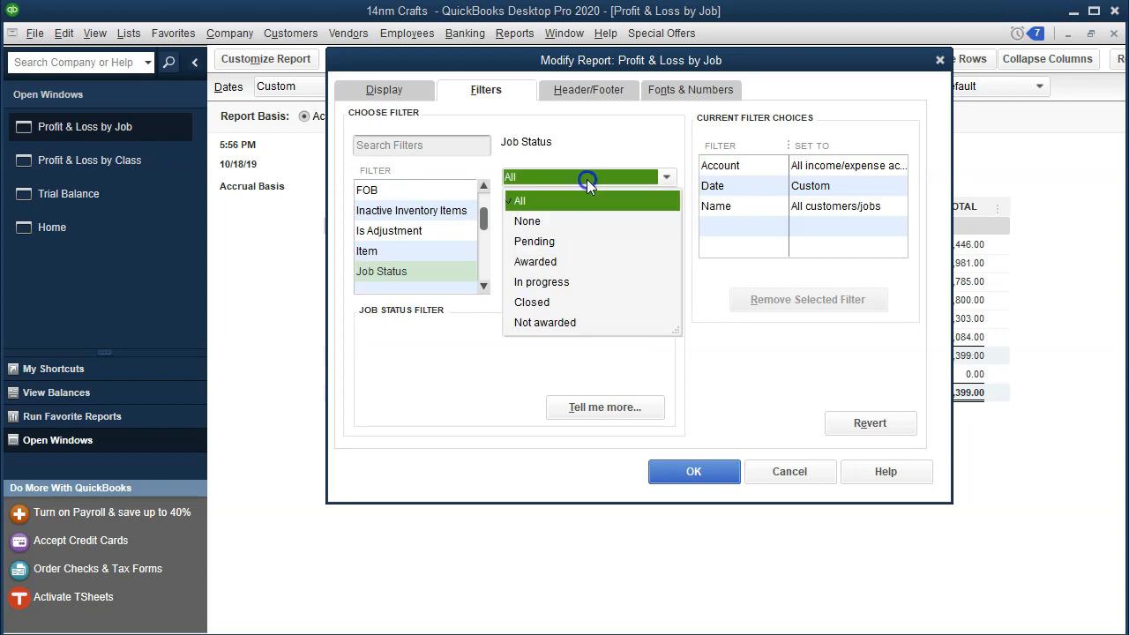
{"action": "left_click", "coordinate": [569, 283]}
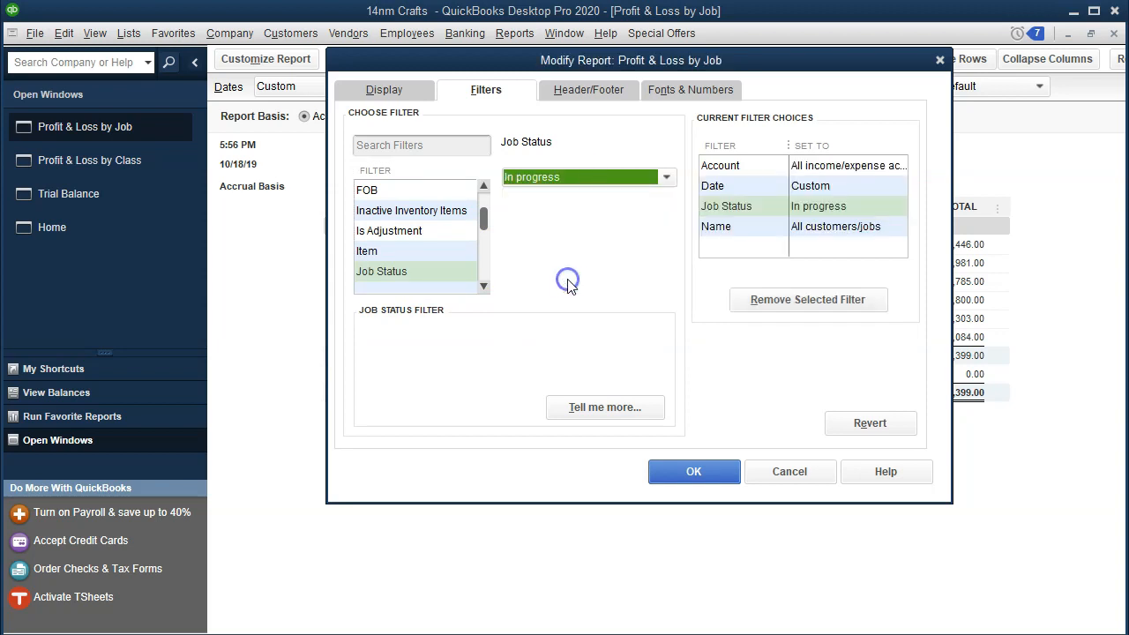
{"action": "left_click", "coordinate": [693, 472]}
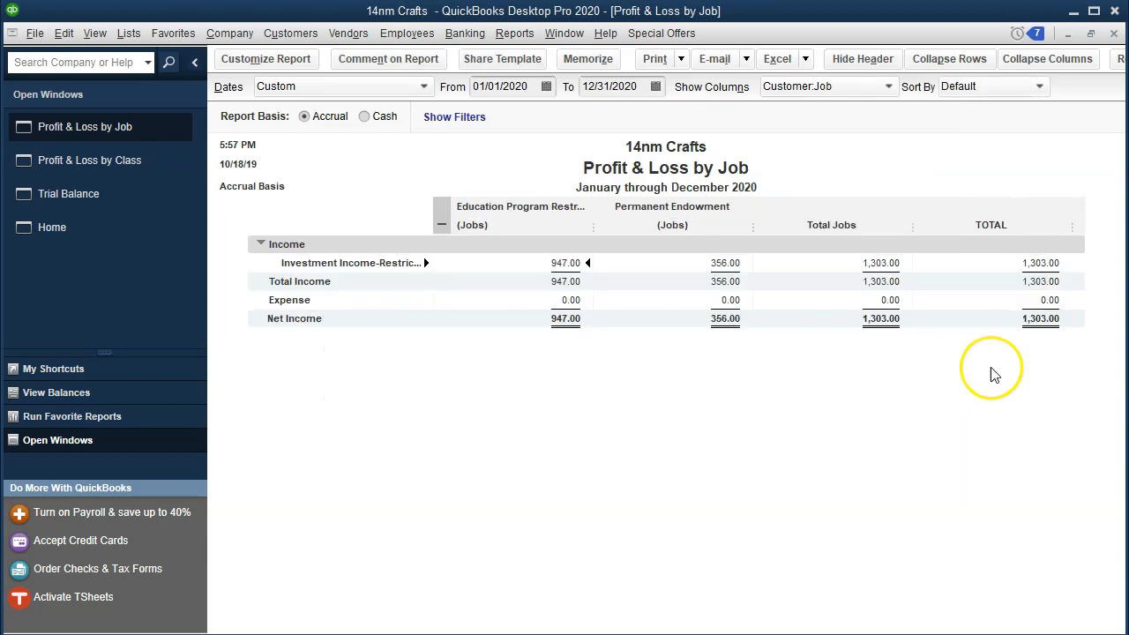
Step: Collapse the individual job columns into one Jobs column and widen it, applying the same width to all columns
{"action": "left_click", "coordinate": [441, 224]}
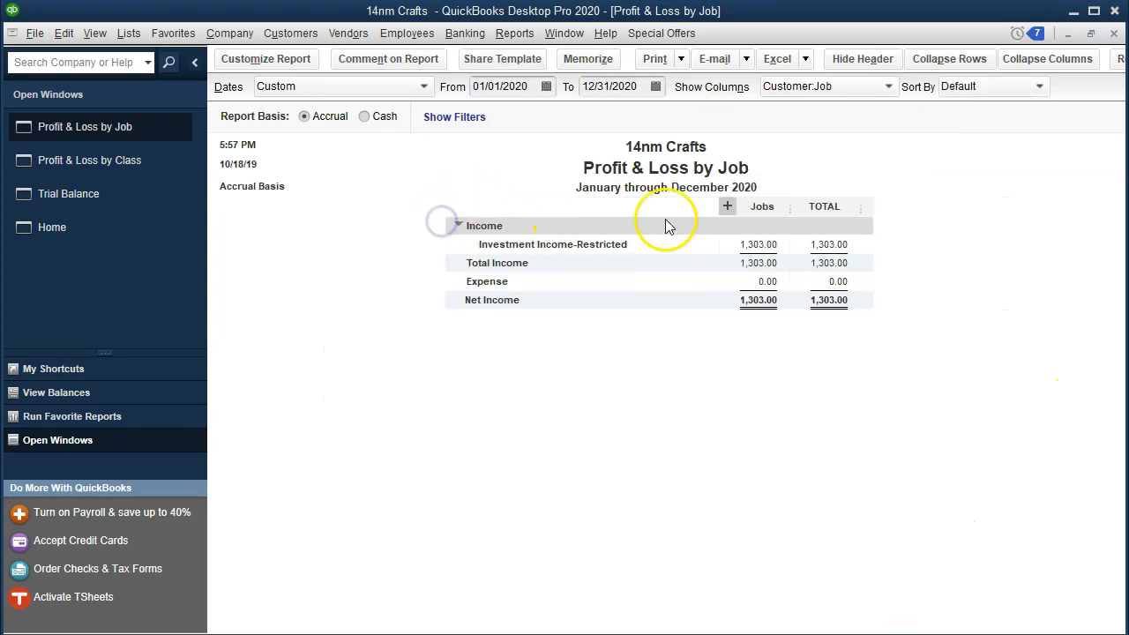
{"action": "left_click", "coordinate": [729, 208]}
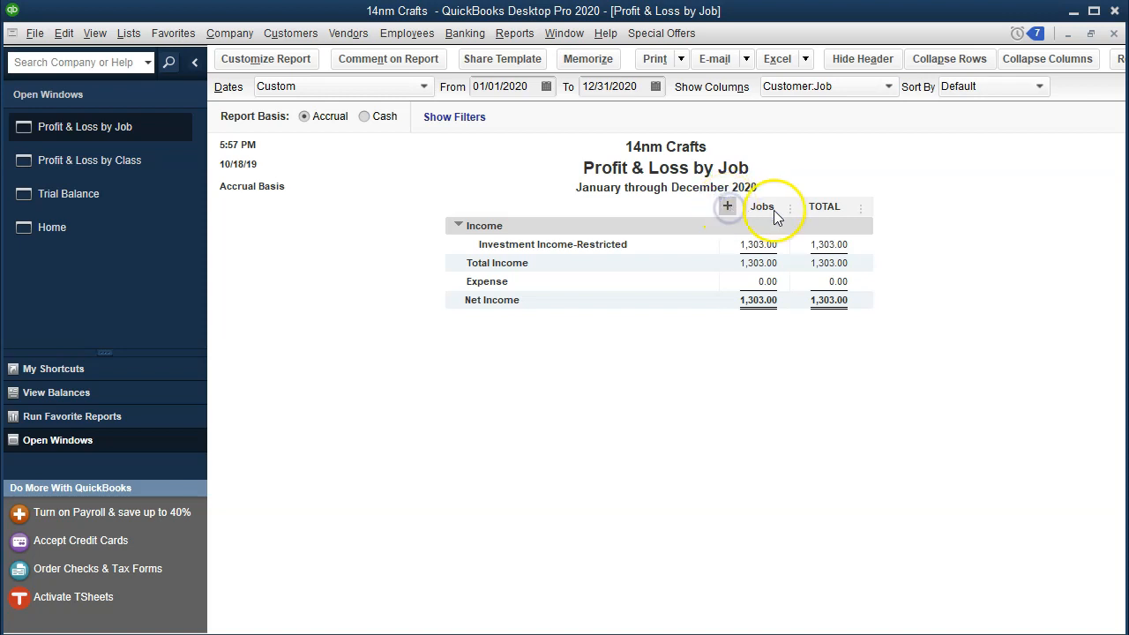
{"action": "left_click_drag", "start_coordinate": [789, 209], "coordinate": [799, 210]}
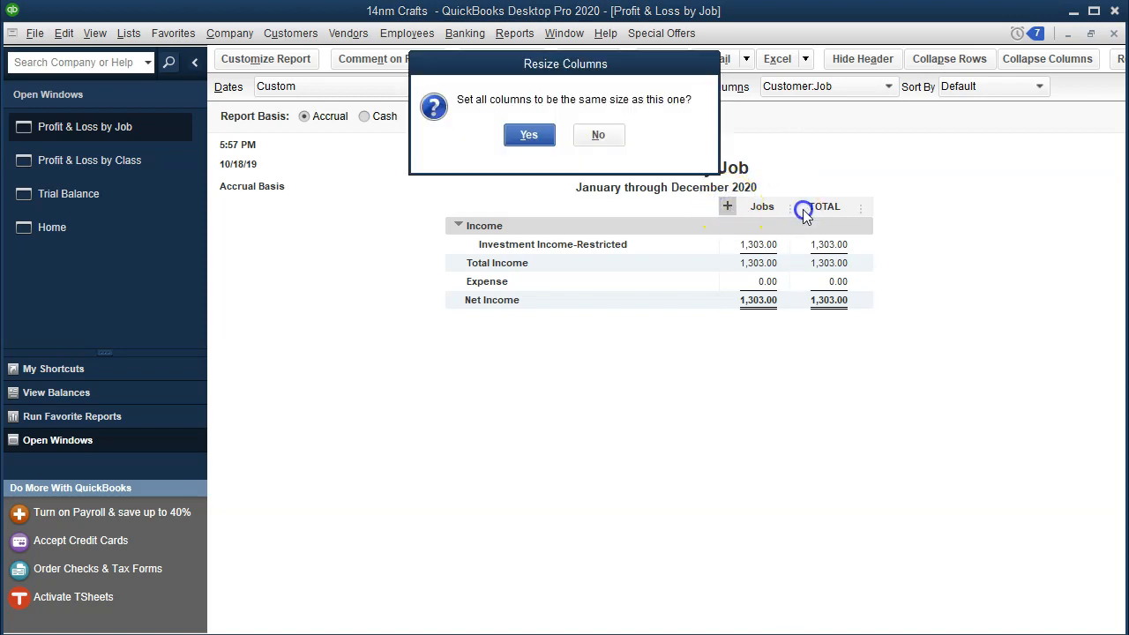
{"action": "left_click", "coordinate": [527, 140]}
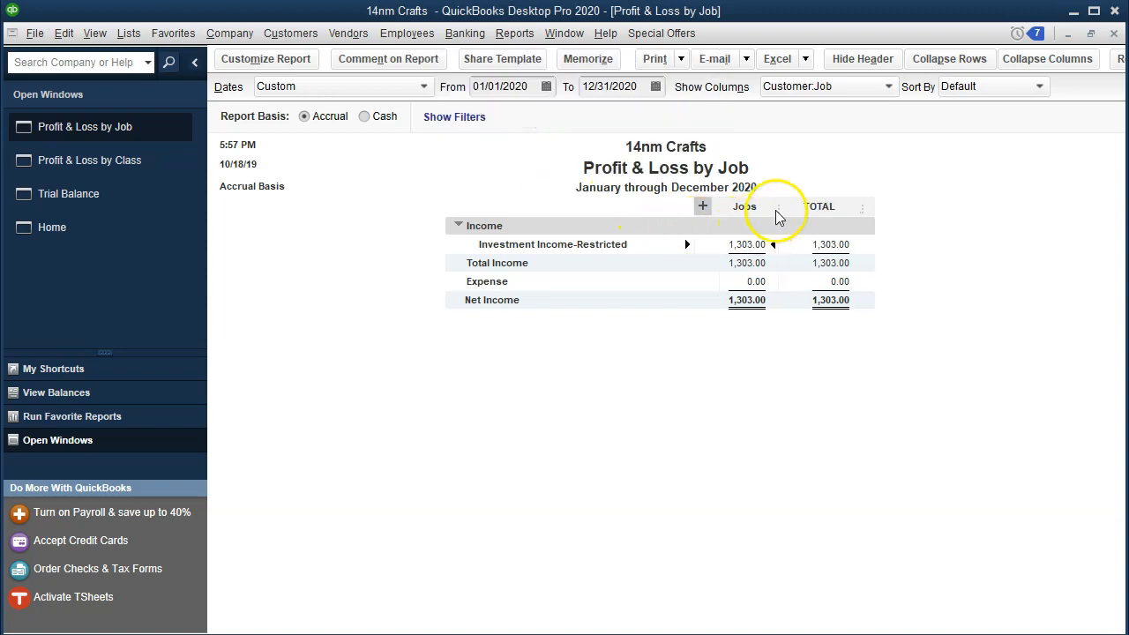
{"action": "left_click", "coordinate": [703, 208]}
{"action": "left_click_drag", "start_coordinate": [781, 208], "coordinate": [811, 212]}
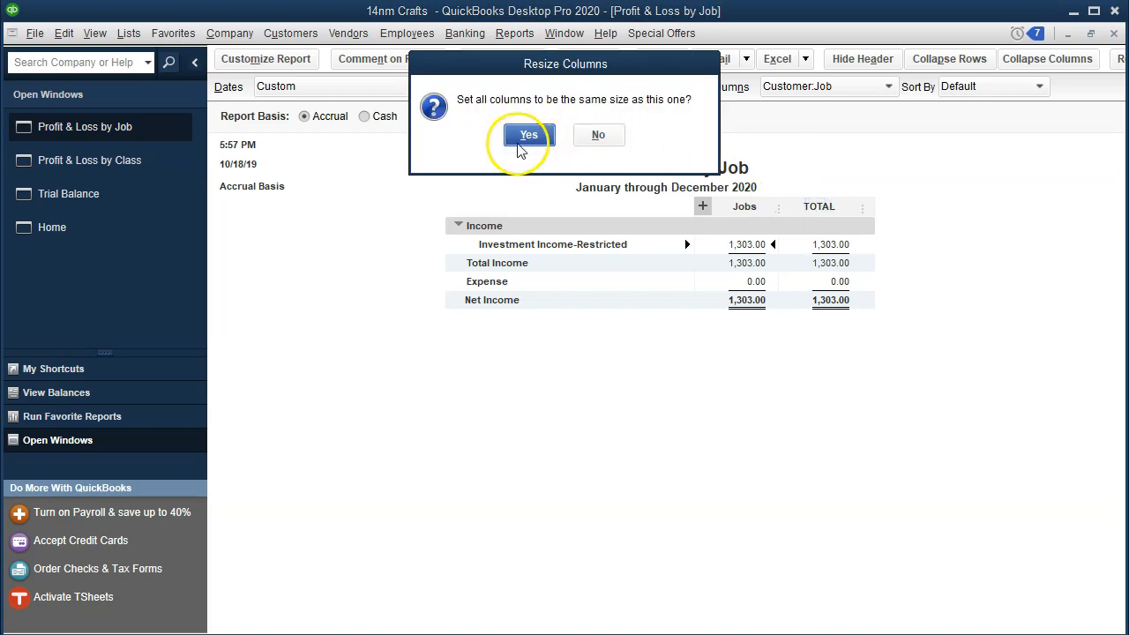
{"action": "left_click", "coordinate": [519, 144]}
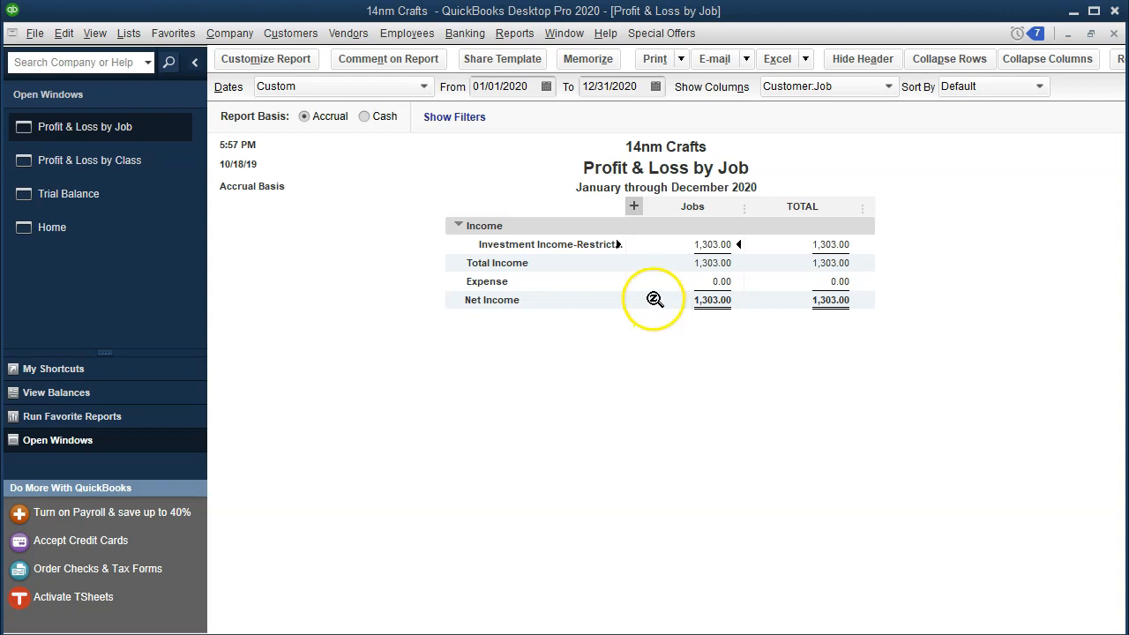
Step: Run the Balance Sheet Standard report from the company and financial reports
{"action": "left_click", "coordinate": [519, 39]}
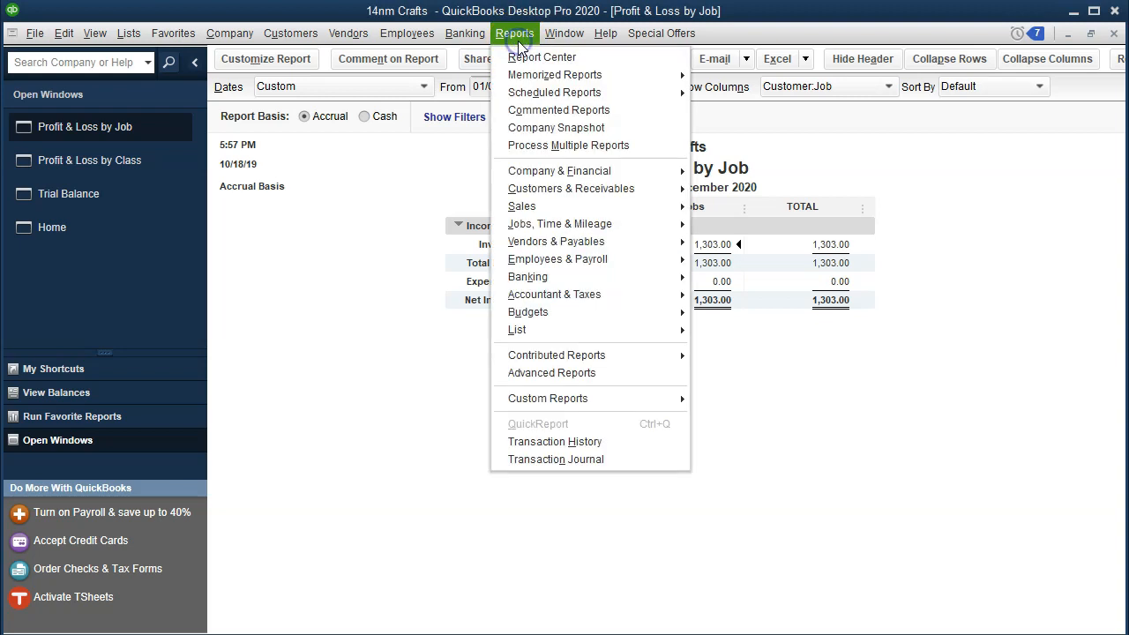
{"action": "mouse_move", "coordinate": [565, 175]}
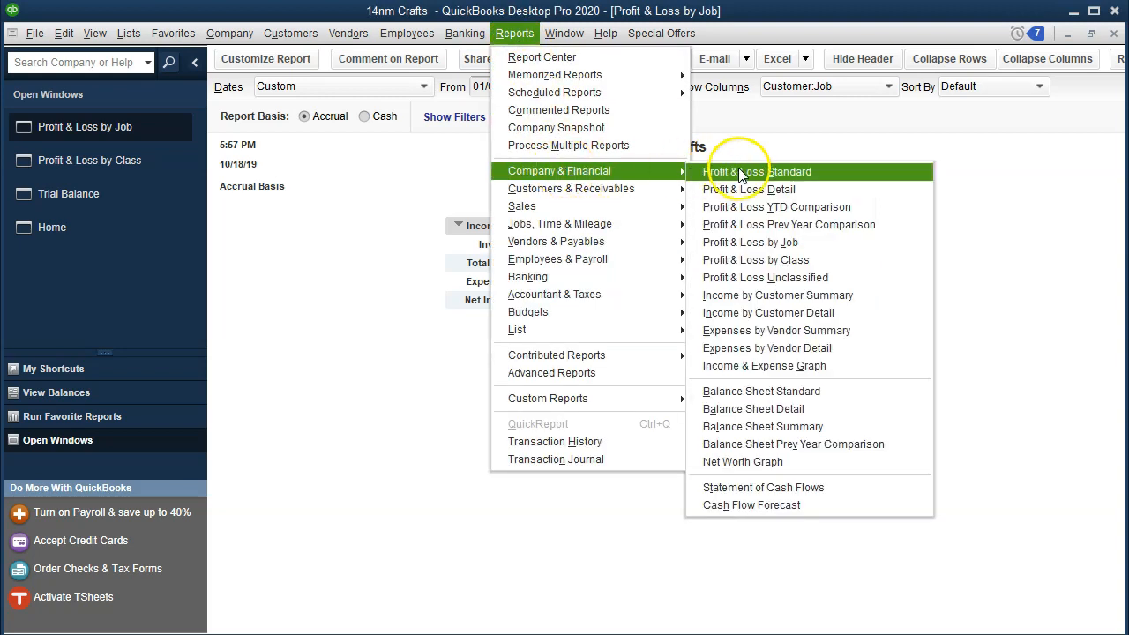
{"action": "left_click", "coordinate": [760, 391]}
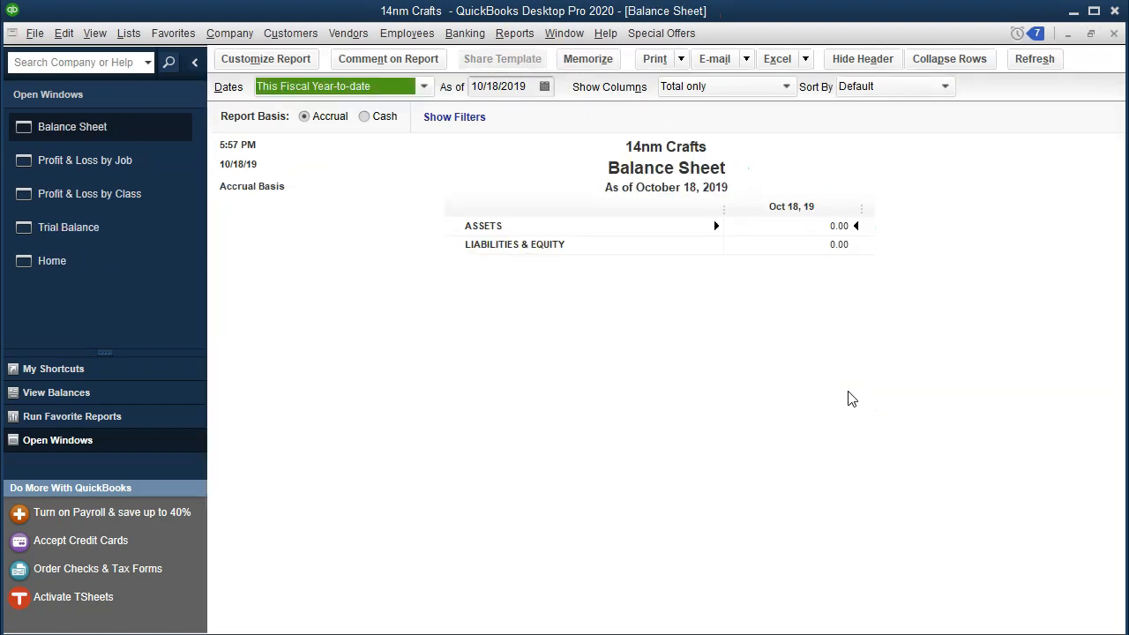
Step: Customize the Balance Sheet report's date range to run from 01/01/2020 to 12/31/2020
{"action": "key", "text": "Tab"}
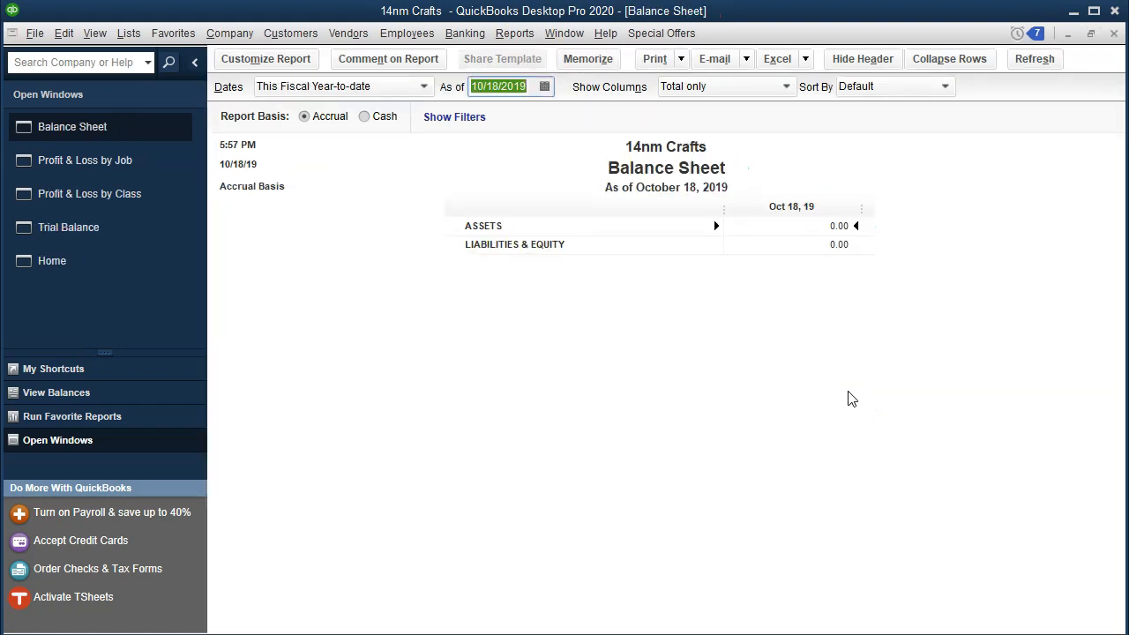
{"action": "left_click", "coordinate": [309, 69]}
{"action": "key", "text": "Tab"}
{"action": "type", "text": "01"}
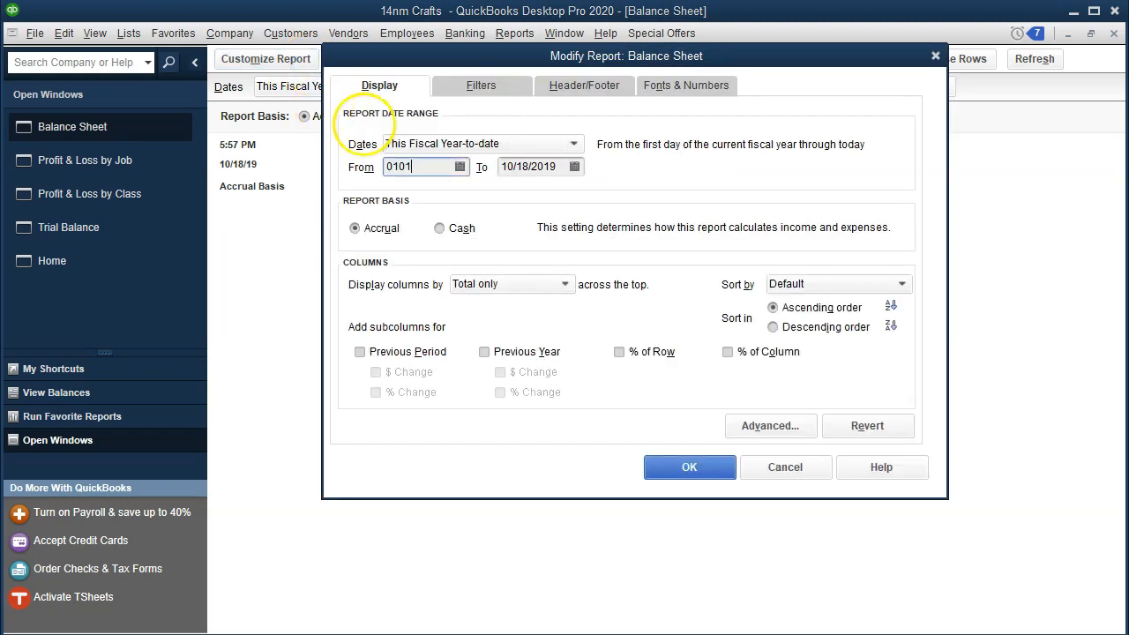
{"action": "type", "text": "/01/20"}
{"action": "key", "text": "Tab"}
{"action": "type", "text": "12/31/2020"}
{"action": "key", "text": "Tab"}
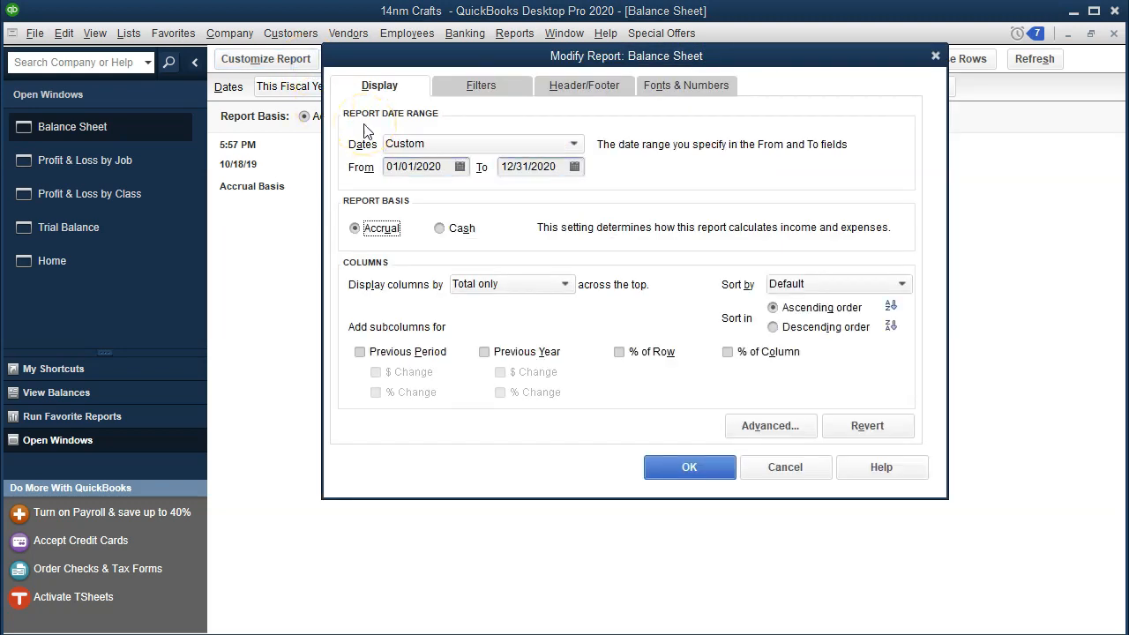
{"action": "left_click", "coordinate": [450, 173]}
{"action": "key", "text": "Tab"}
{"action": "left_click", "coordinate": [688, 468]}
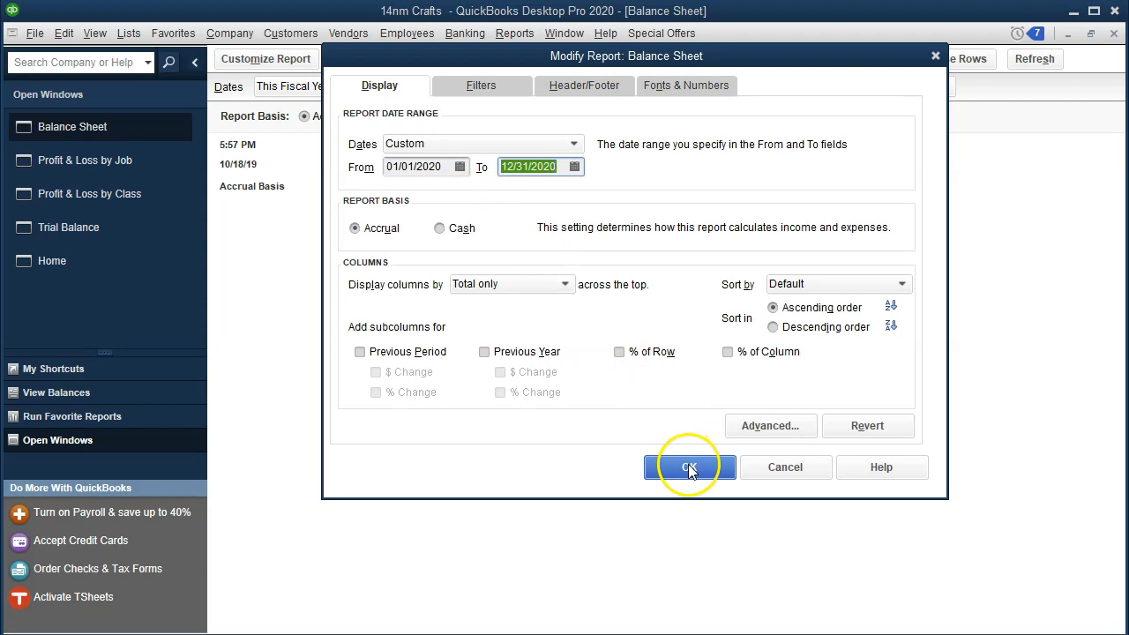
Step: Examine the permanently restricted, temporarily restricted and unrestricted net assets in the balance sheet's equity section
{"action": "scroll", "coordinate": [688, 467], "scroll_direction": "down", "scroll_amount": 7}
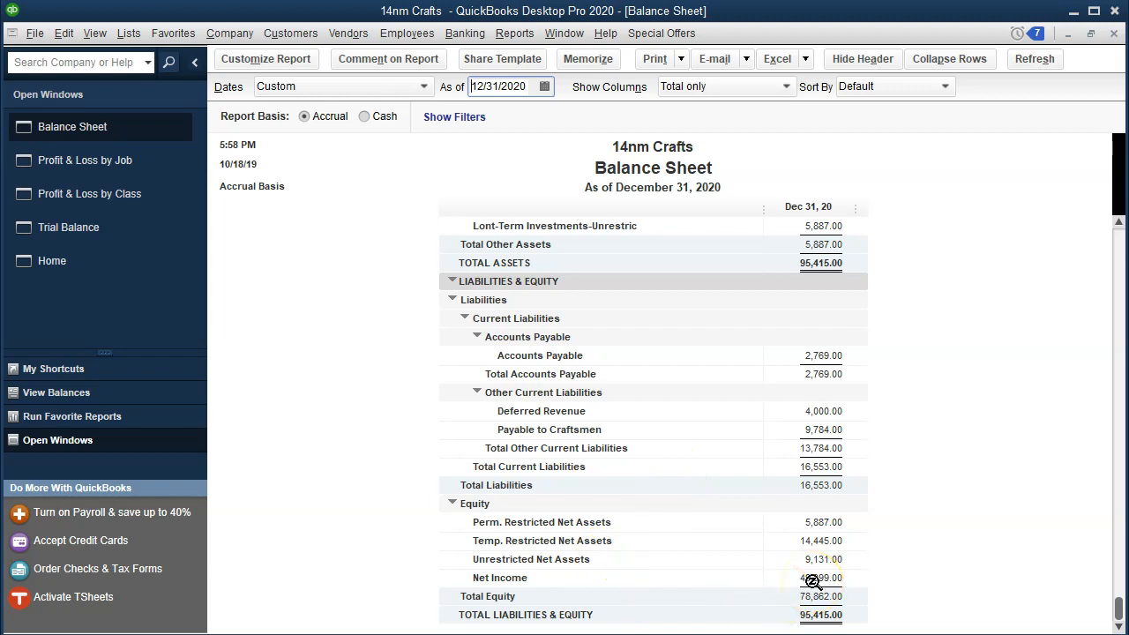
{"action": "left_click", "coordinate": [823, 520]}
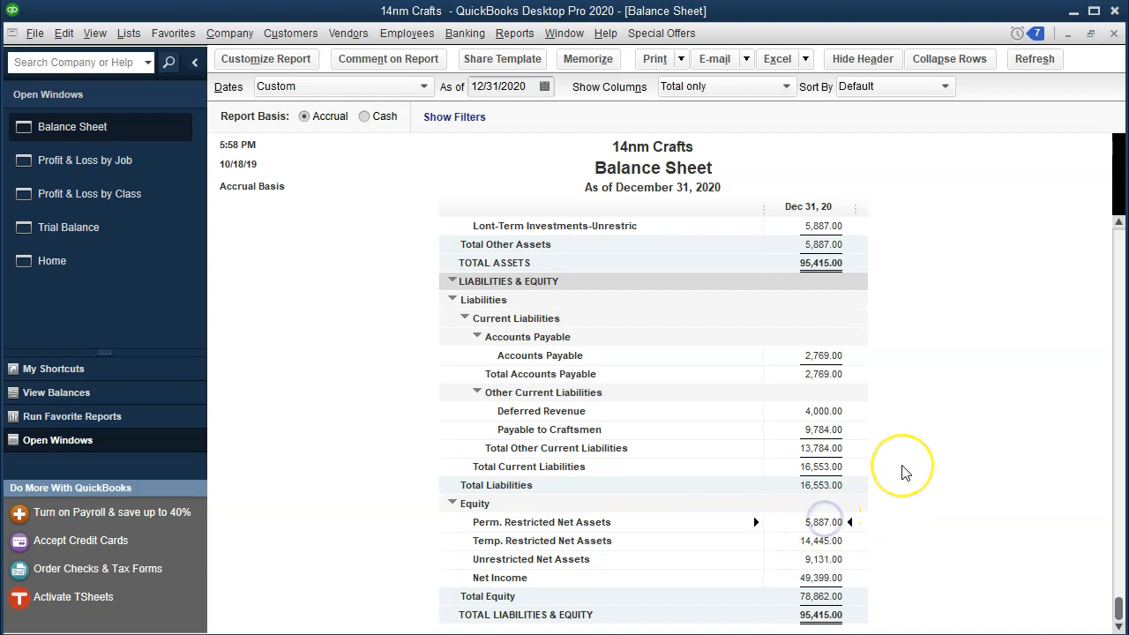
{"action": "key", "text": "Down"}
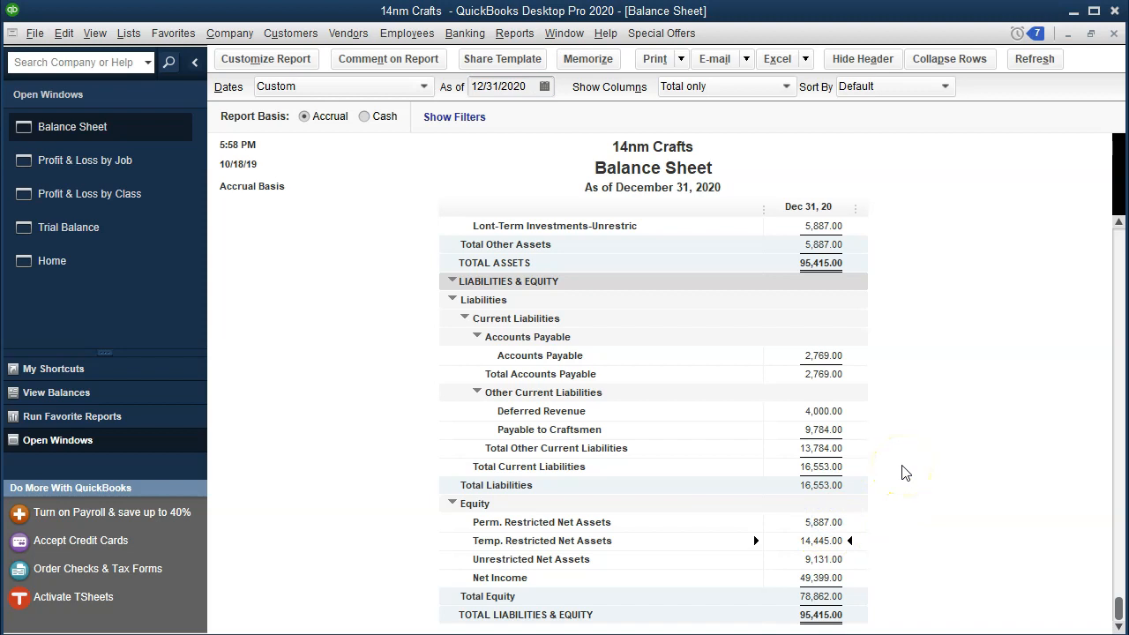
{"action": "key", "text": "Down"}
Step: Move the Balance Sheet's as-of date to 12/31/2021 and check the Unrestricted Net Assets line
{"action": "left_click", "coordinate": [533, 86]}
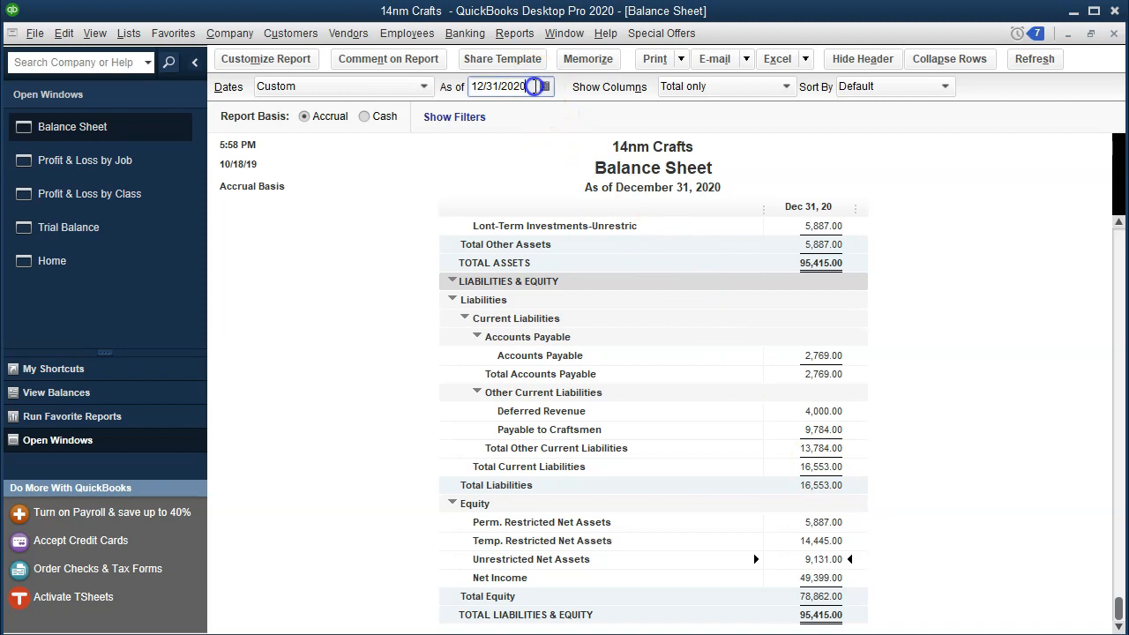
{"action": "left_click", "coordinate": [854, 561]}
{"action": "key", "text": "BackSpace"}
{"action": "type", "text": "1"}
{"action": "left_click", "coordinate": [765, 554]}
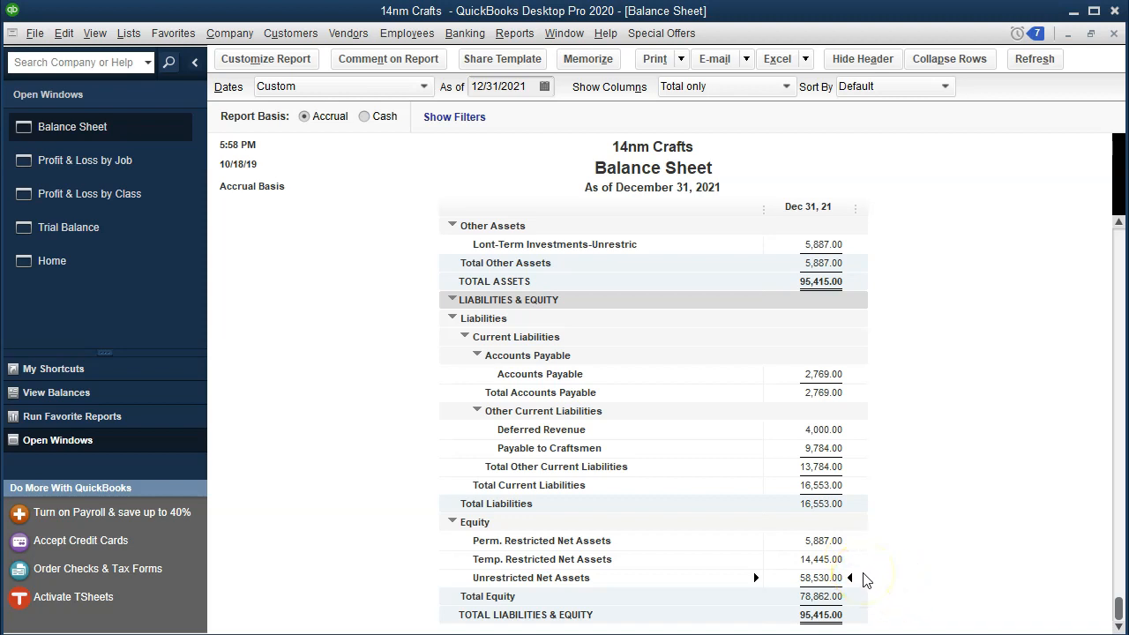
Step: Close the open Profit & Loss by Job report that is filtered to in-progress jobs
{"action": "left_click", "coordinate": [167, 159]}
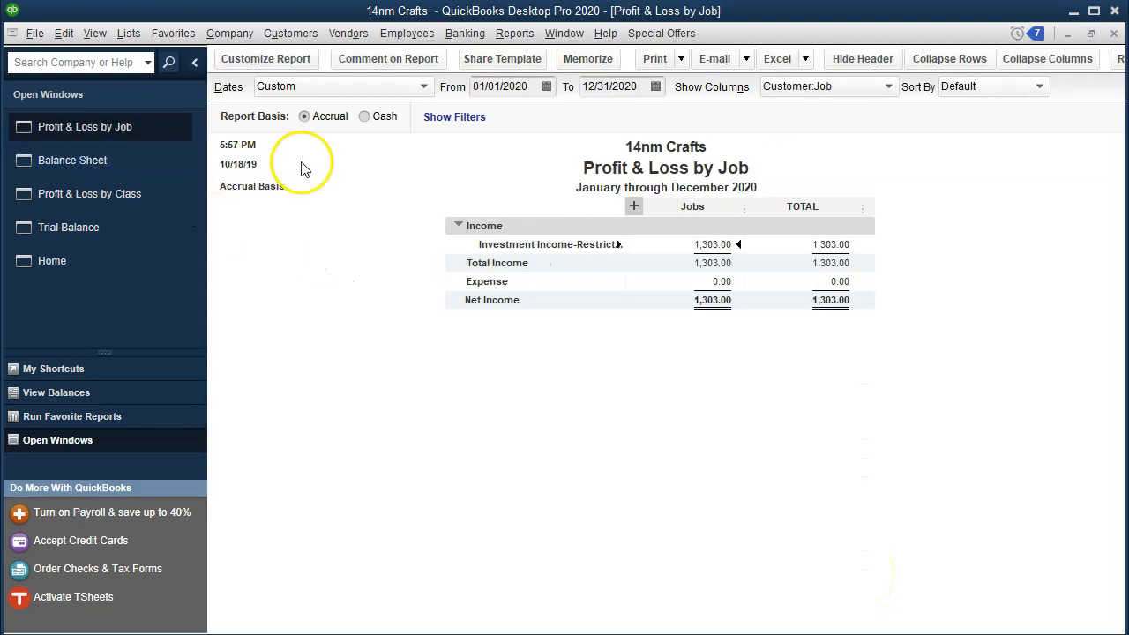
{"action": "left_click_drag", "start_coordinate": [532, 87], "coordinate": [416, 70]}
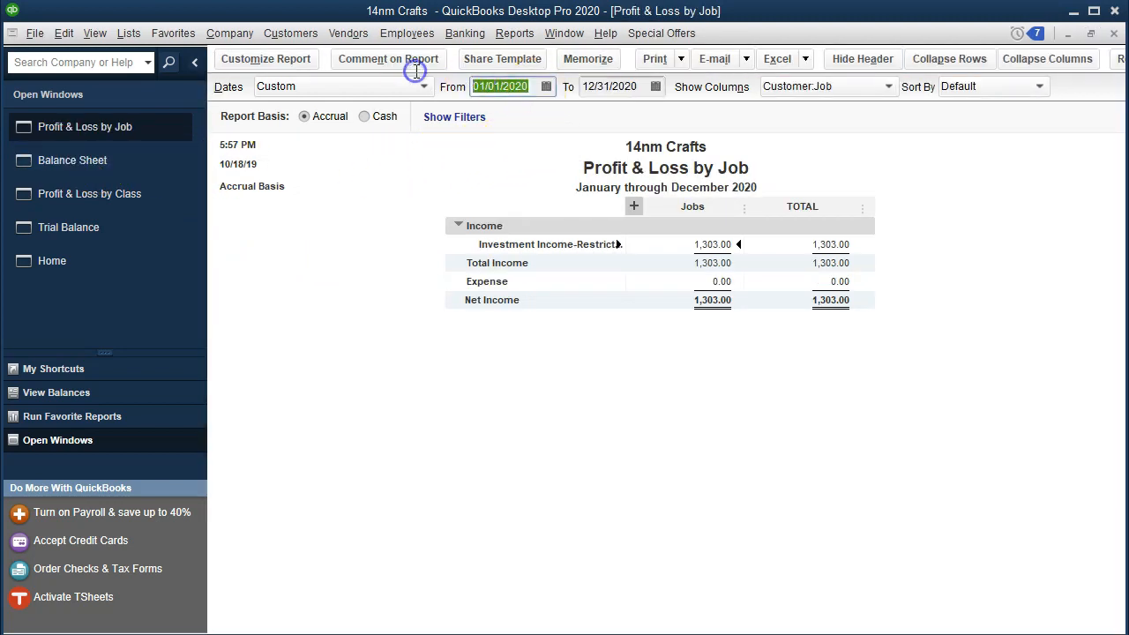
{"action": "left_click", "coordinate": [1113, 33]}
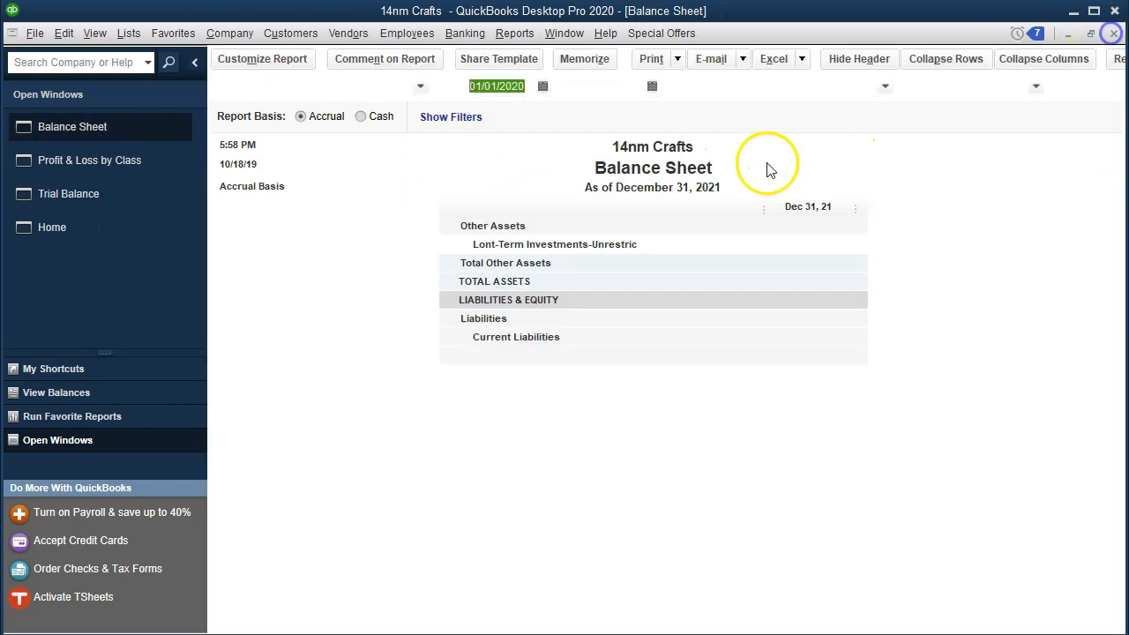
Step: Run a fresh Profit & Loss by Job report from the company and financial reports for 01/01/2019 through 12/31/2020
{"action": "left_click", "coordinate": [514, 33]}
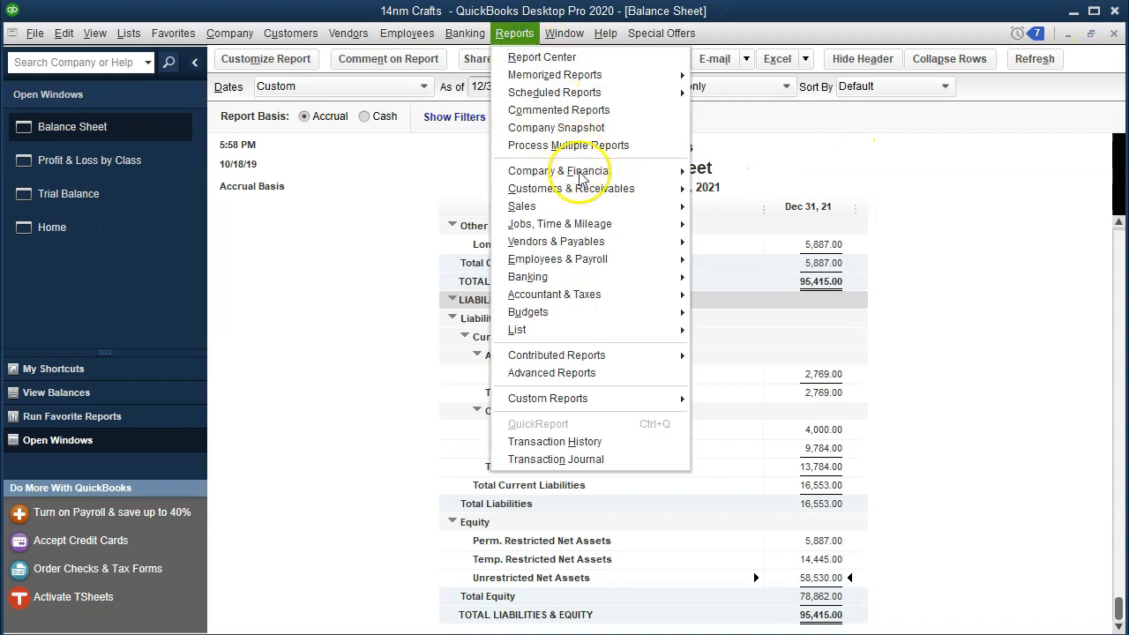
{"action": "mouse_move", "coordinate": [670, 171]}
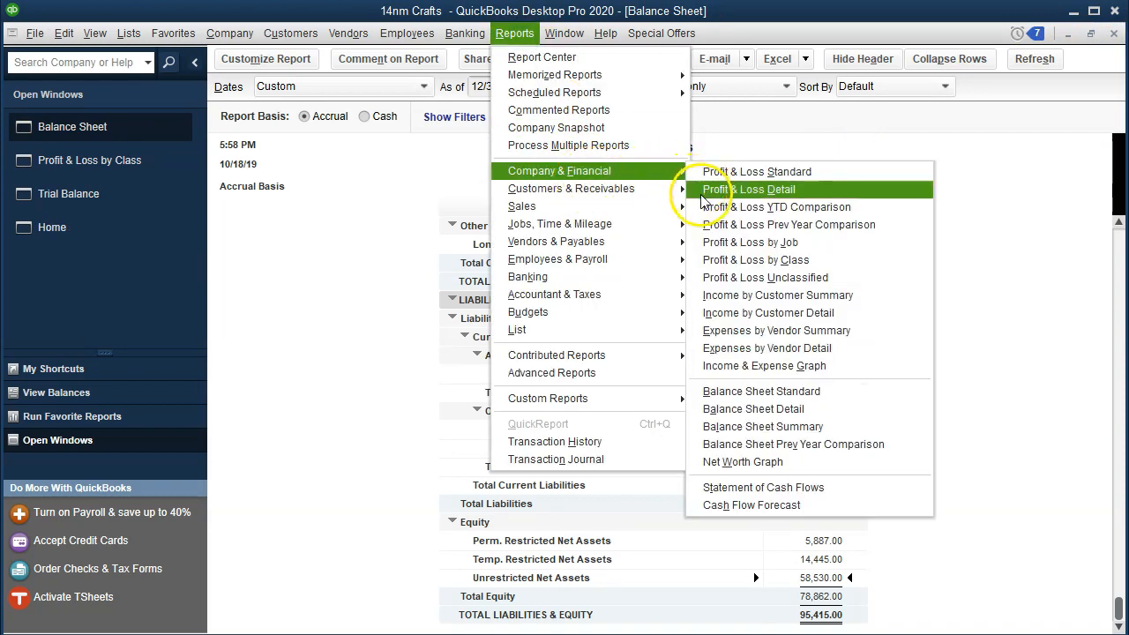
{"action": "left_click", "coordinate": [749, 243]}
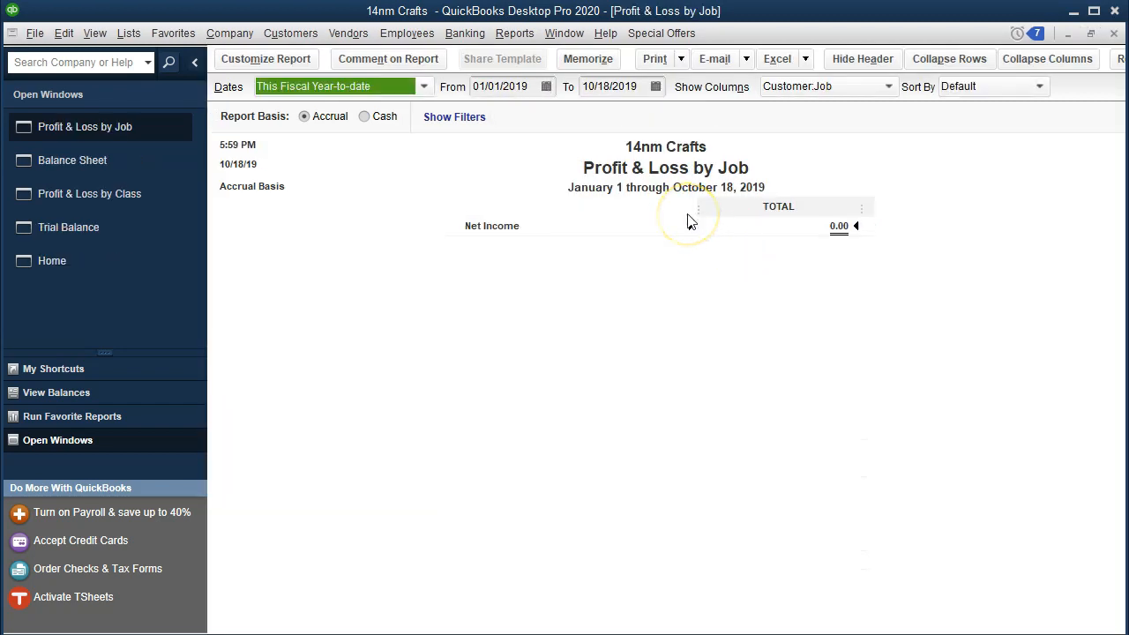
{"action": "key", "text": "Tab"}
{"action": "type", "text": "01/01/201"}
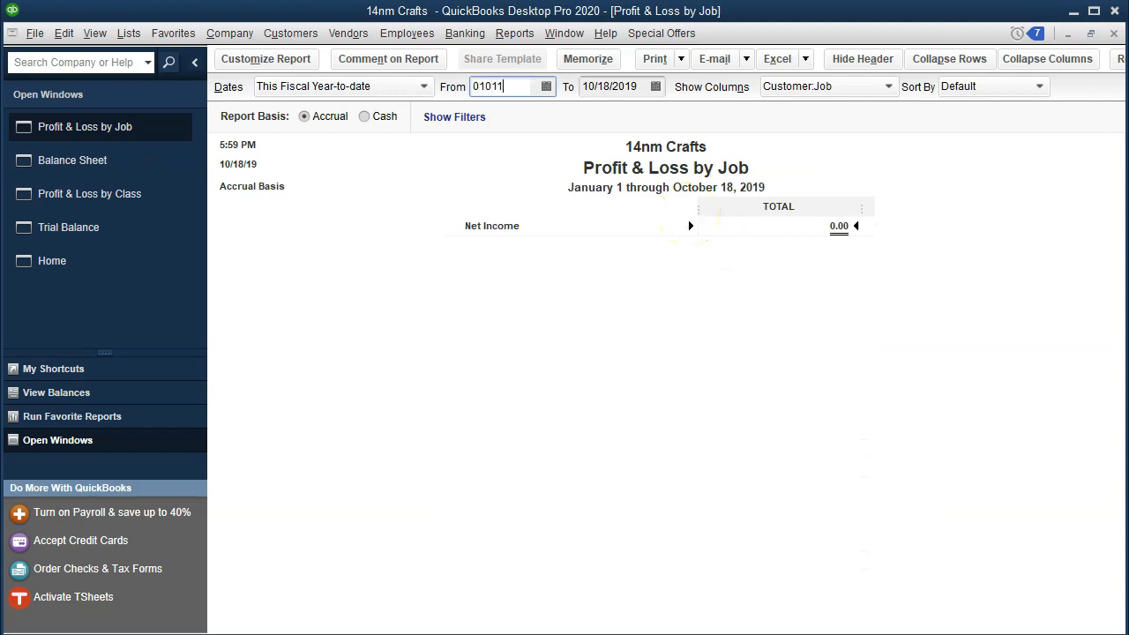
{"action": "type", "text": "9"}
{"action": "key", "text": "Tab"}
{"action": "type", "text": "12312020"}
{"action": "key", "text": "Tab"}
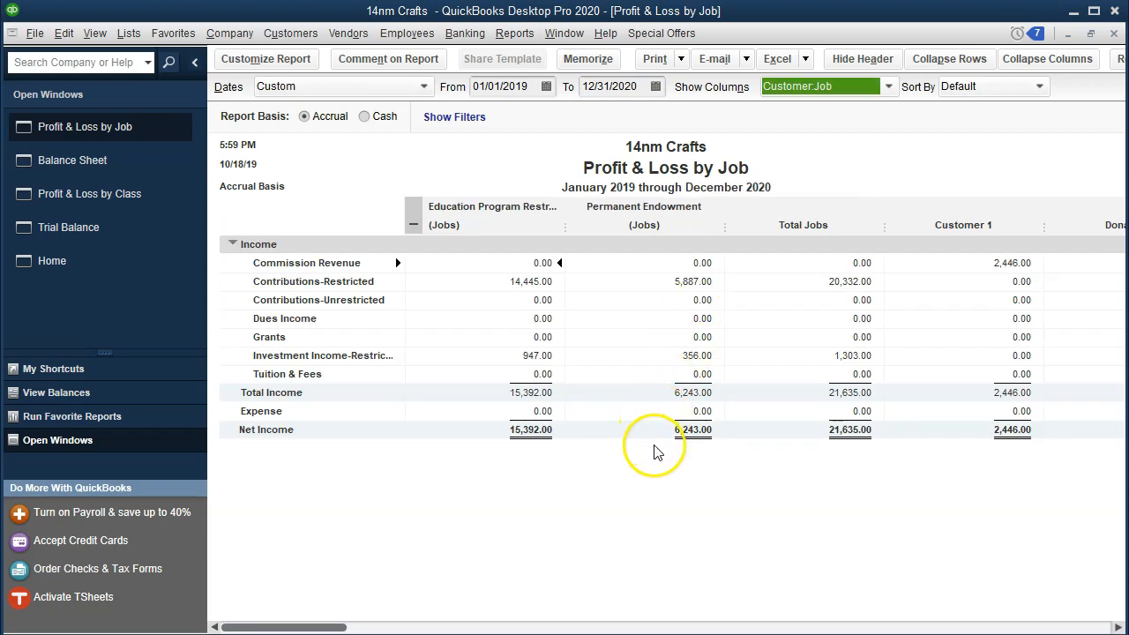
Step: Set the Profit & Loss by Job report's column labels to font size 11 and apply the change to all related fonts
{"action": "left_click", "coordinate": [286, 60]}
{"action": "left_click", "coordinate": [697, 82]}
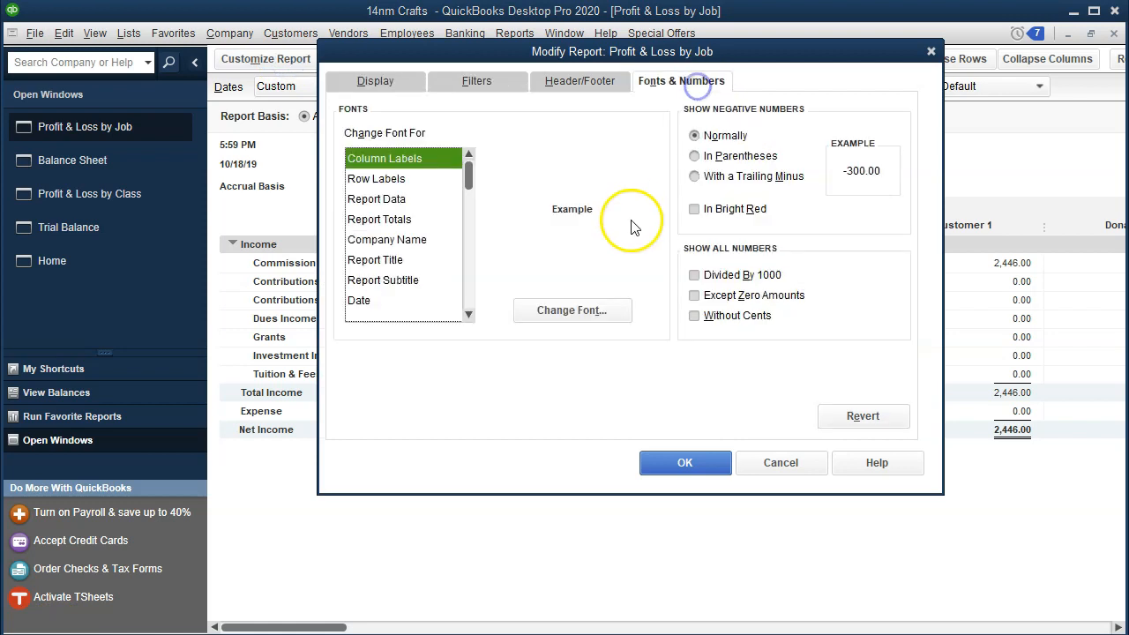
{"action": "left_click", "coordinate": [572, 310]}
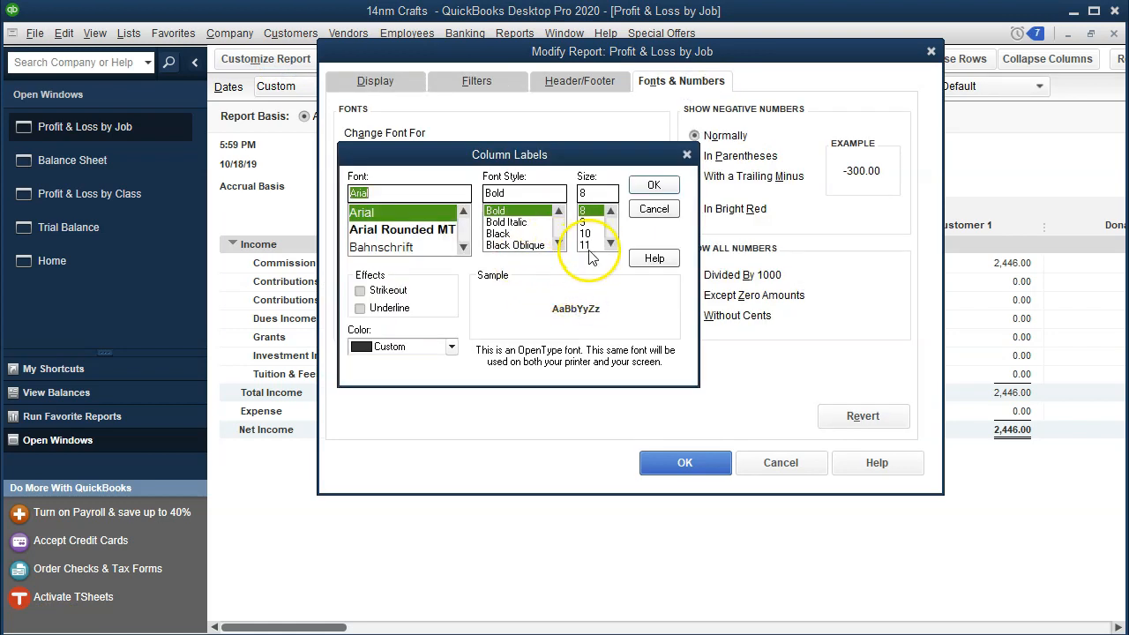
{"action": "left_click", "coordinate": [586, 245]}
{"action": "left_click", "coordinate": [657, 185]}
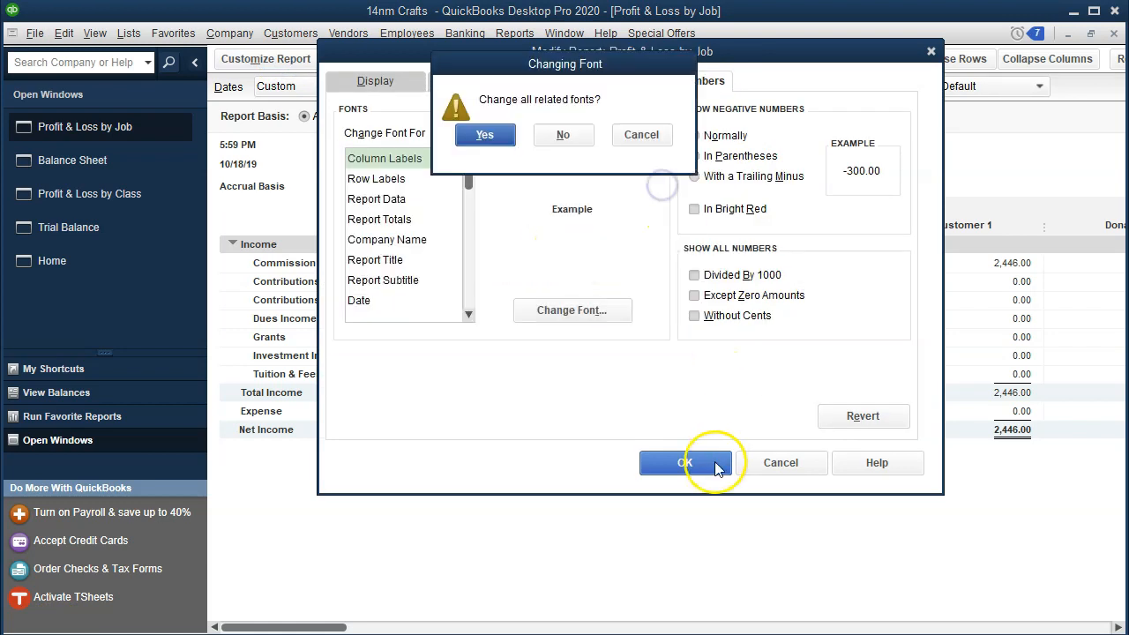
{"action": "left_click", "coordinate": [491, 141]}
{"action": "left_click", "coordinate": [663, 460]}
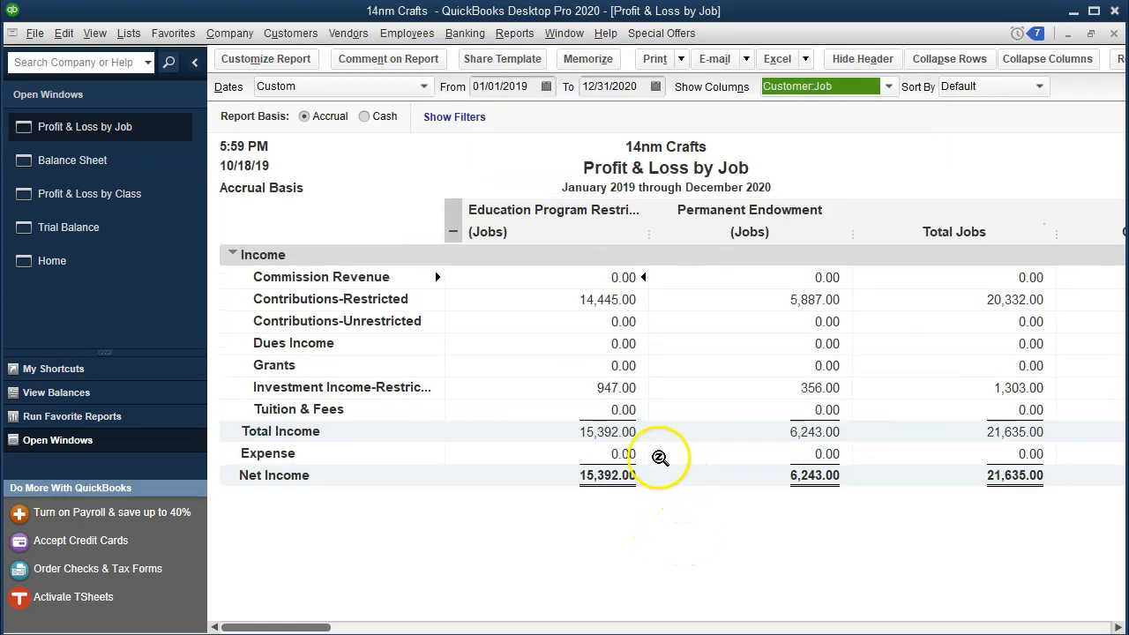
Step: Examine restricted contributions, investment income and net income for the Education Program and Permanent Endowment jobs, and collapse their columns into one Jobs column
{"action": "left_click", "coordinate": [617, 389]}
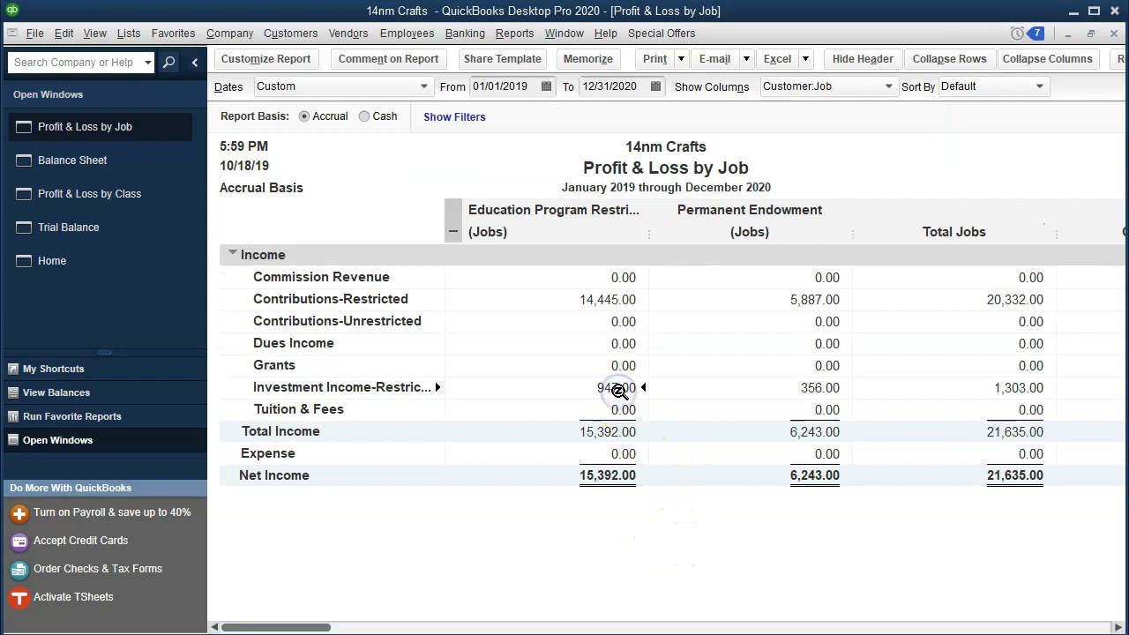
{"action": "left_click", "coordinate": [607, 299]}
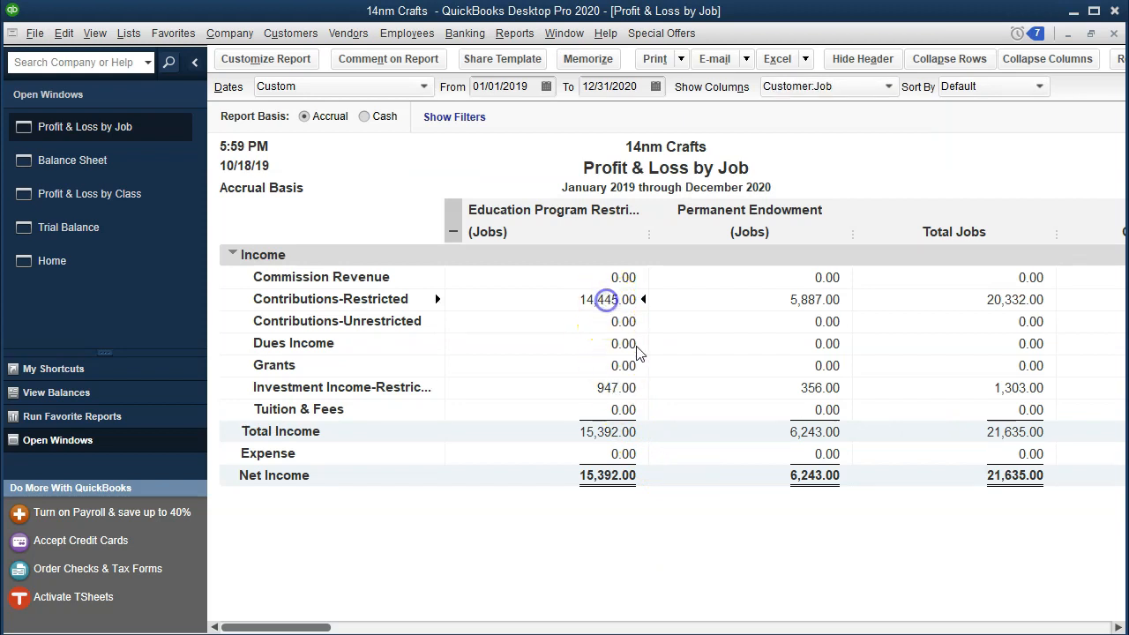
{"action": "left_click", "coordinate": [801, 296]}
{"action": "left_click", "coordinate": [607, 475]}
{"action": "left_click", "coordinate": [706, 500]}
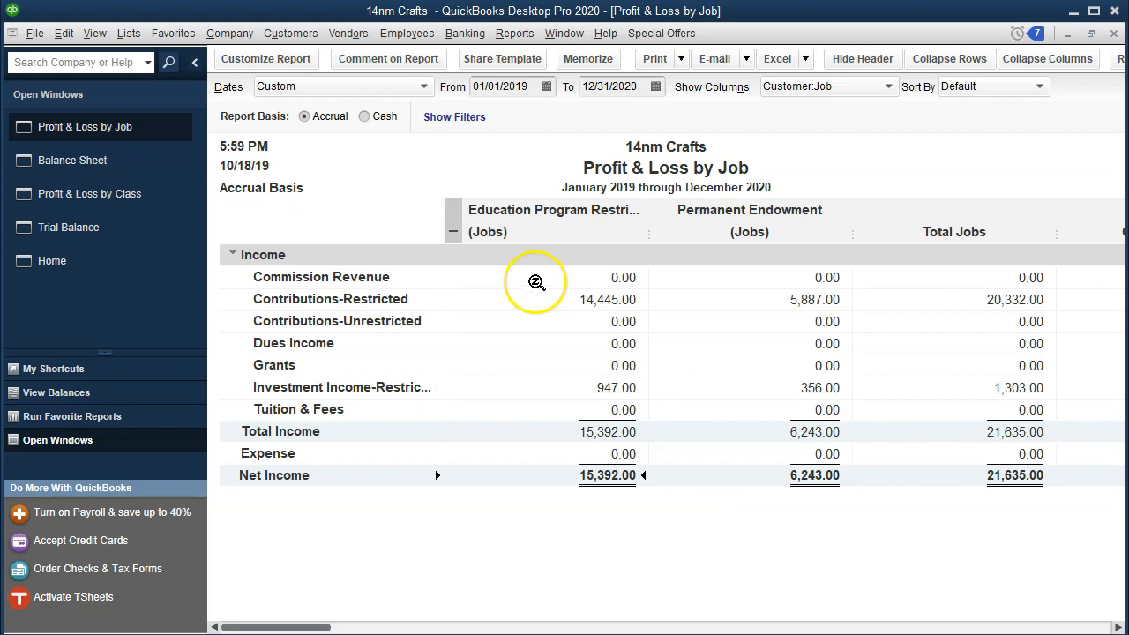
{"action": "left_click", "coordinate": [454, 226]}
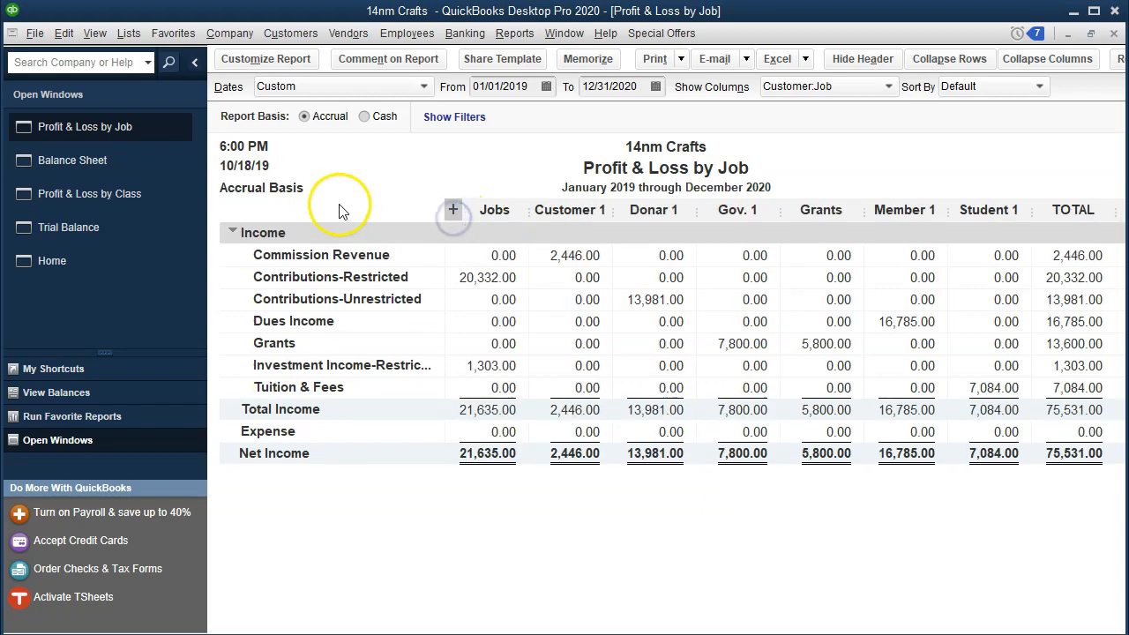
Step: Compare the Restricted column in Profit & Loss by Class with Perm. Restricted Net Assets on the Balance Sheet
{"action": "left_click", "coordinate": [113, 194]}
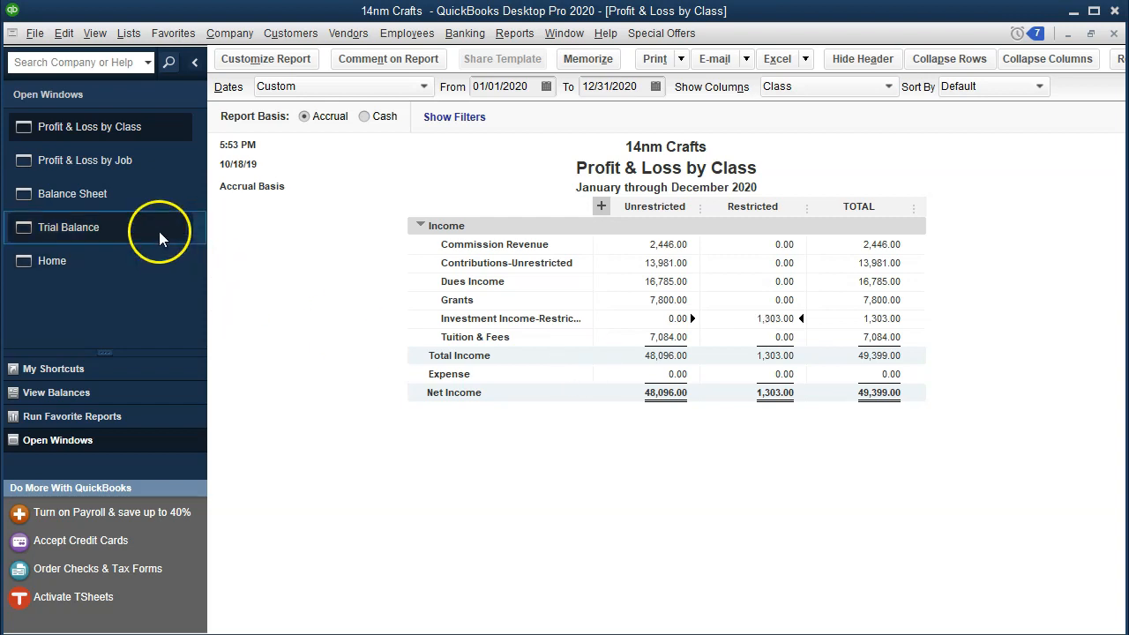
{"action": "left_click", "coordinate": [135, 205]}
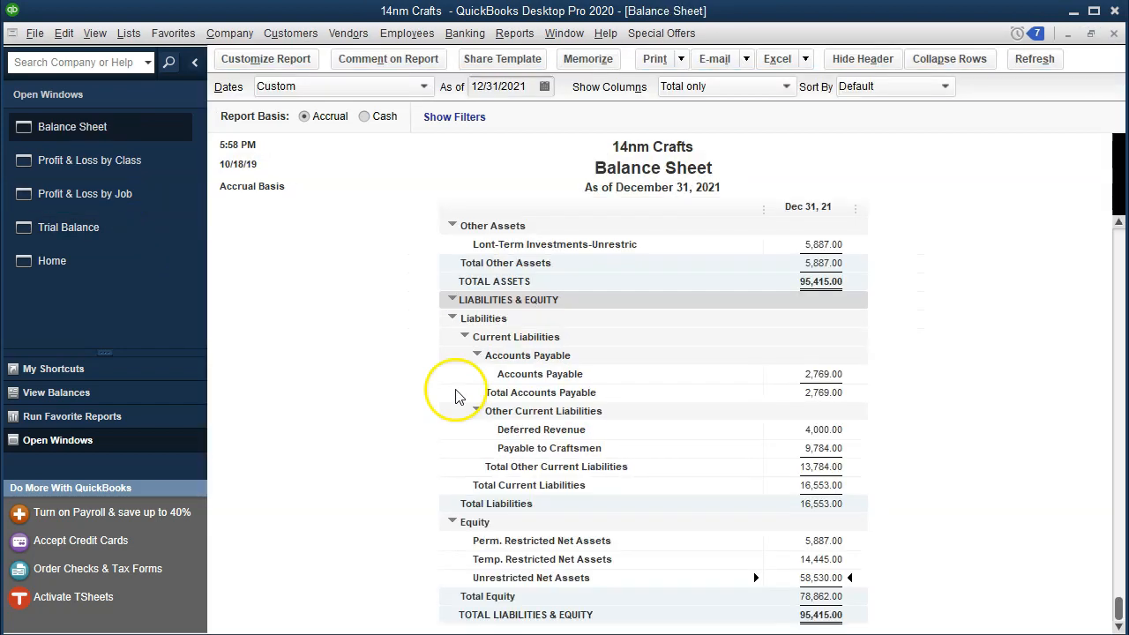
{"action": "left_click", "coordinate": [819, 540]}
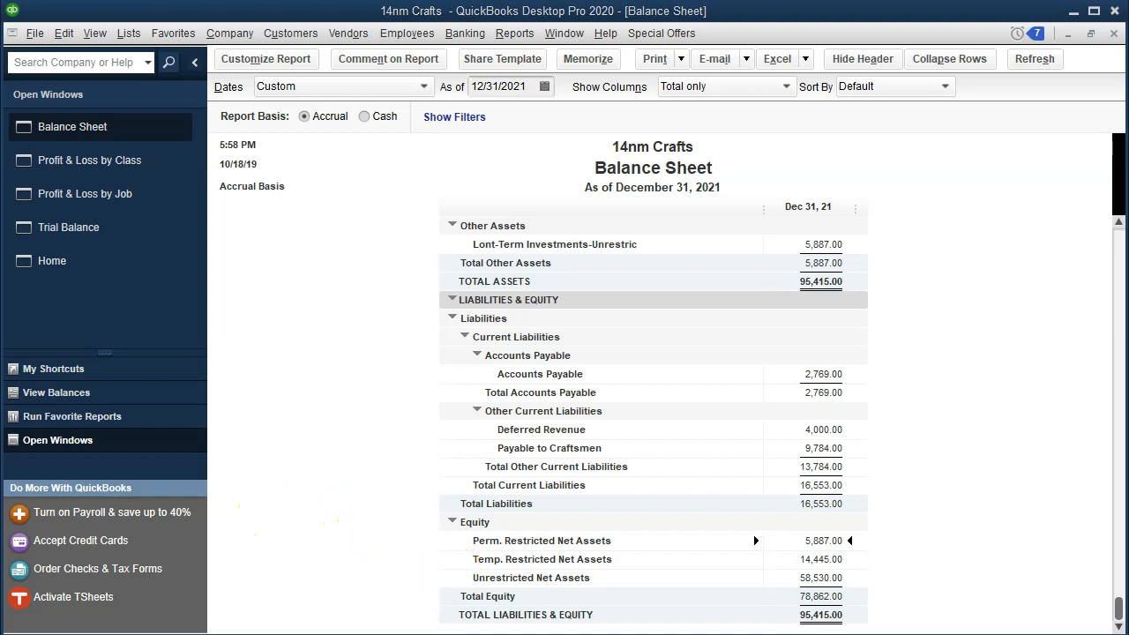
Step: Switch to the Excel workbook, check the Investment Income-Without Donor Restrictions line of entry 2, and return to QuickBooks
{"action": "key", "text": "alt+Tab"}
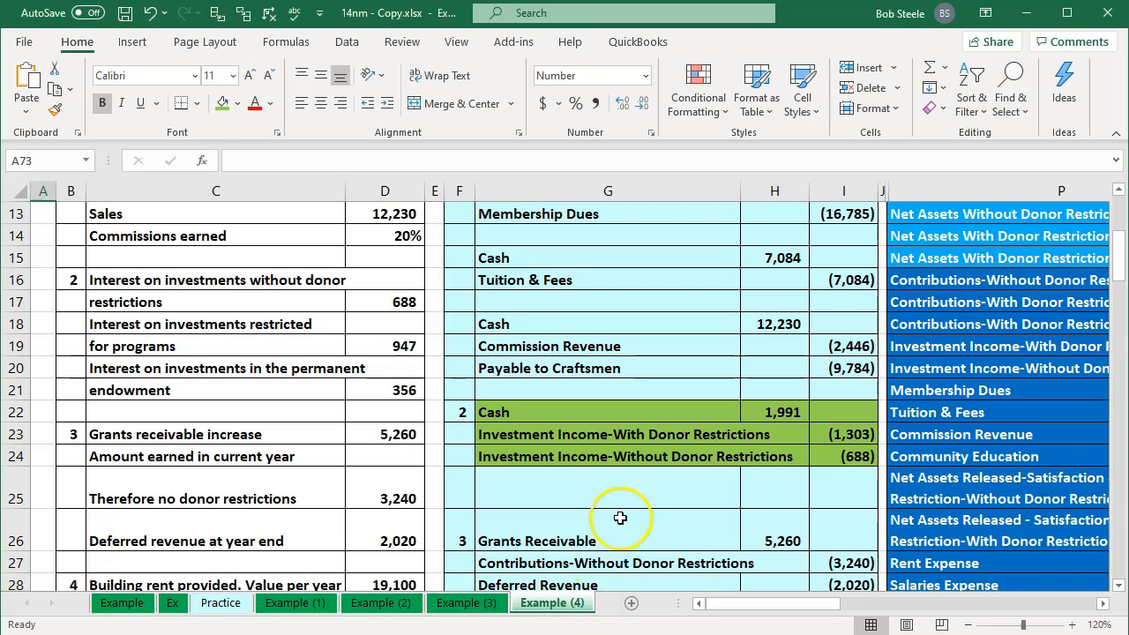
{"action": "left_click", "coordinate": [620, 518]}
{"action": "left_click", "coordinate": [574, 459]}
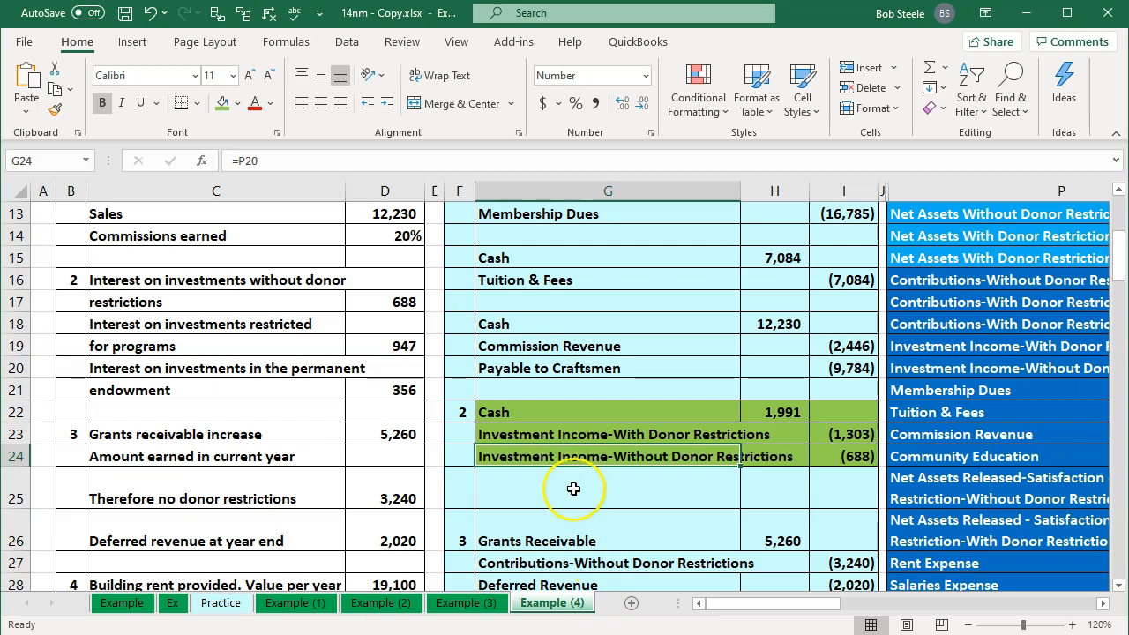
{"action": "key", "text": "alt+Tab"}
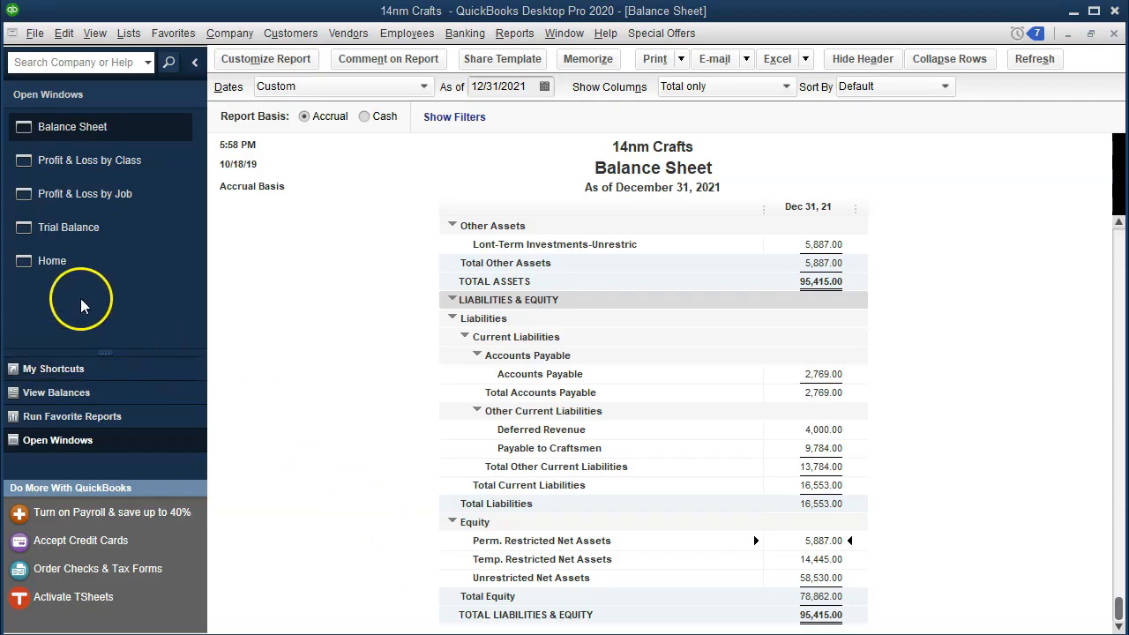
Step: Start a new sales receipt from the home page with Investment Income as the customer
{"action": "left_click", "coordinate": [70, 265]}
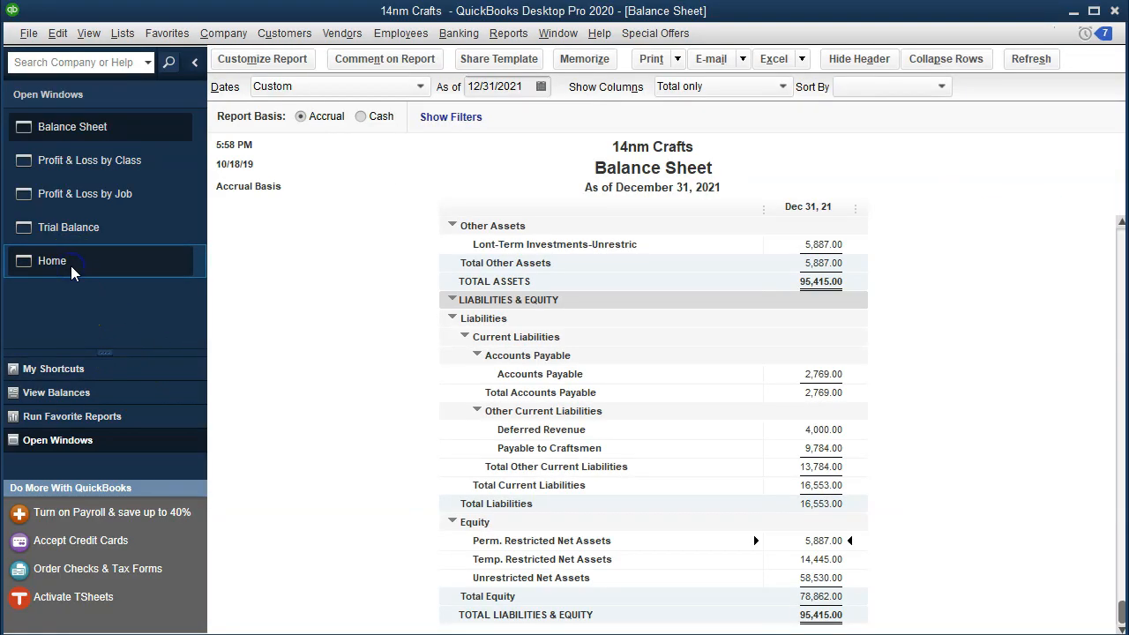
{"action": "left_click", "coordinate": [702, 282]}
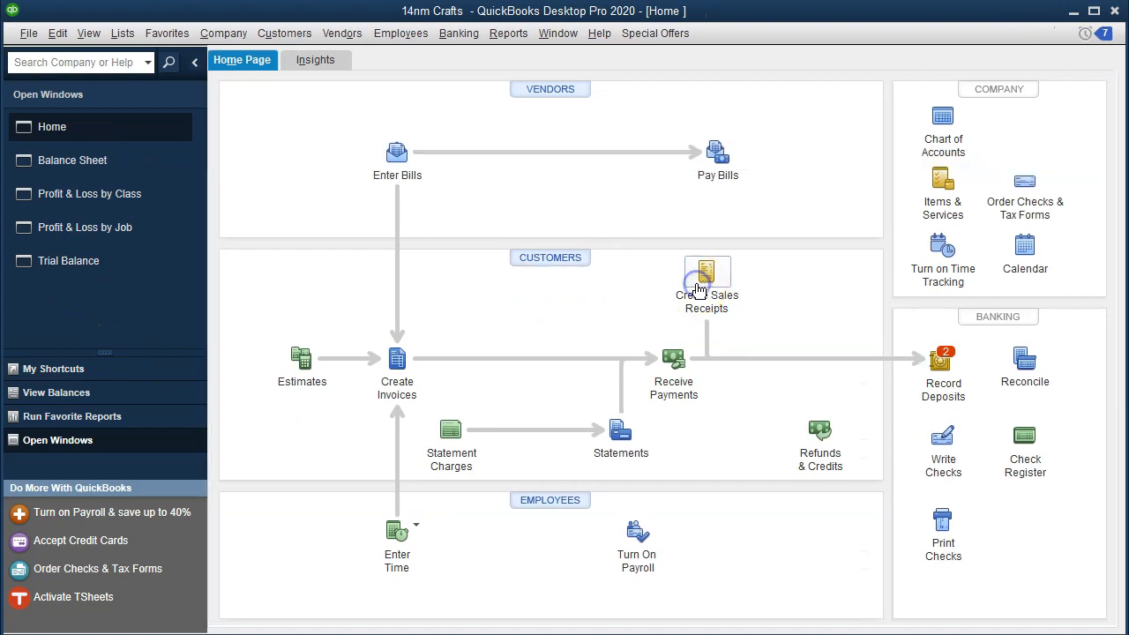
{"action": "left_click", "coordinate": [265, 265]}
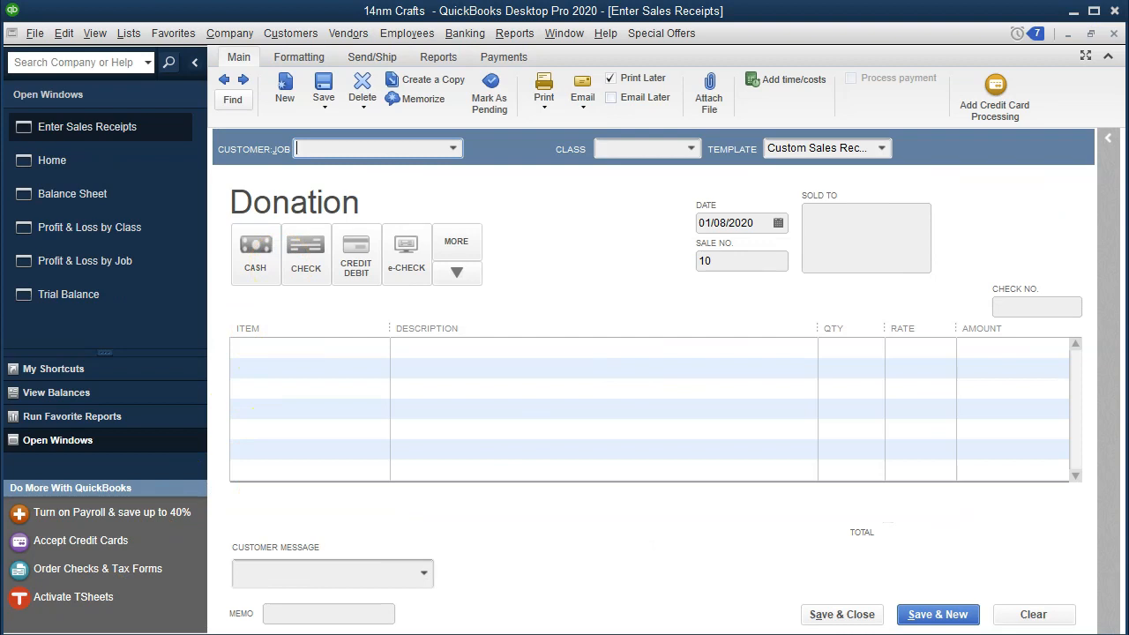
{"action": "left_click", "coordinate": [336, 148]}
{"action": "type", "text": "Investment Income"}
{"action": "key", "text": "Tab"}
{"action": "key", "text": "Return"}
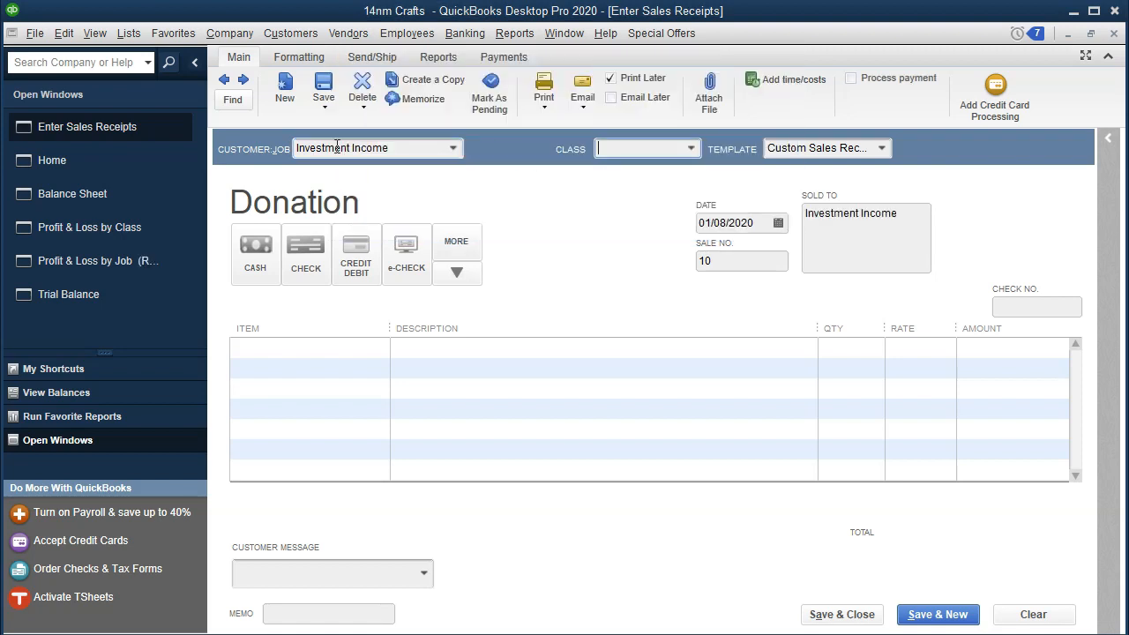
Step: Assign the Fund Rasing class under Unrestricted to the Investment Income sales receipt
{"action": "left_click", "coordinate": [691, 149]}
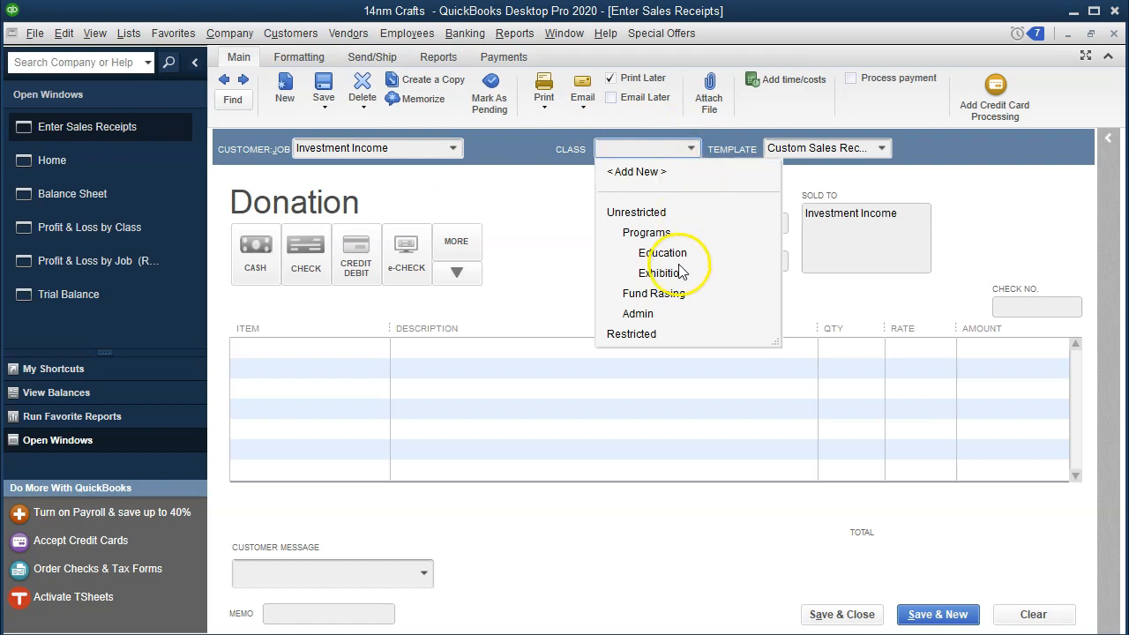
{"action": "left_click", "coordinate": [657, 295]}
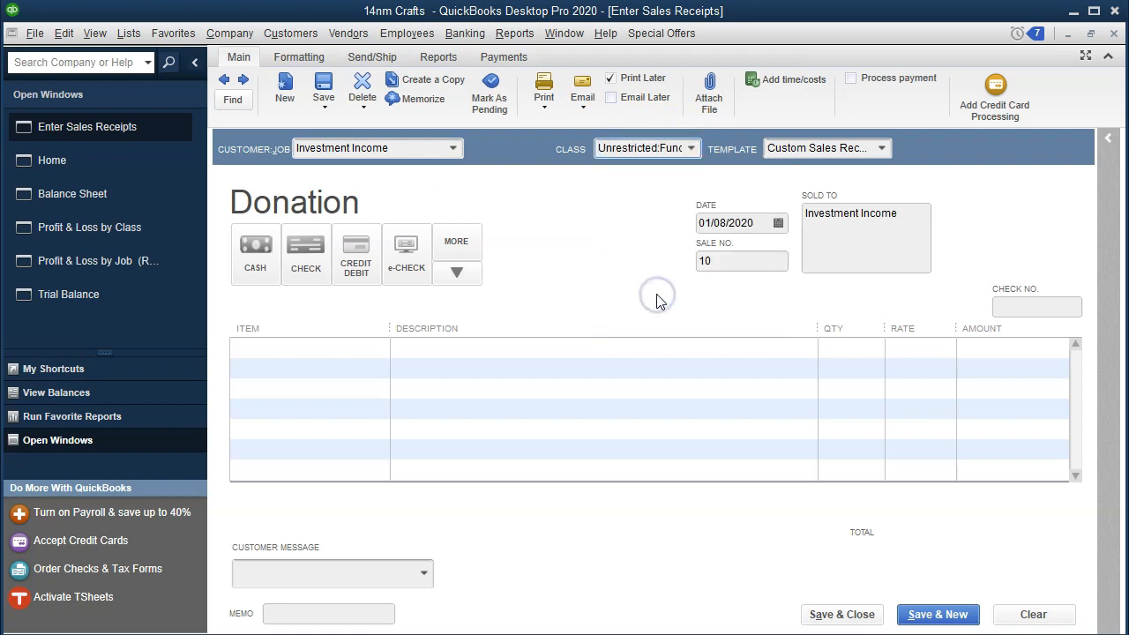
{"action": "key", "text": "Tab"}
{"action": "key", "text": "Tab"}
{"action": "key", "text": "Tab"}
{"action": "key", "text": "Tab"}
{"action": "key", "text": "Tab"}
Step: Set up a new service item named investment Income-Unrestricted from the receipt's first line and use the same text as its description
{"action": "left_click", "coordinate": [361, 347]}
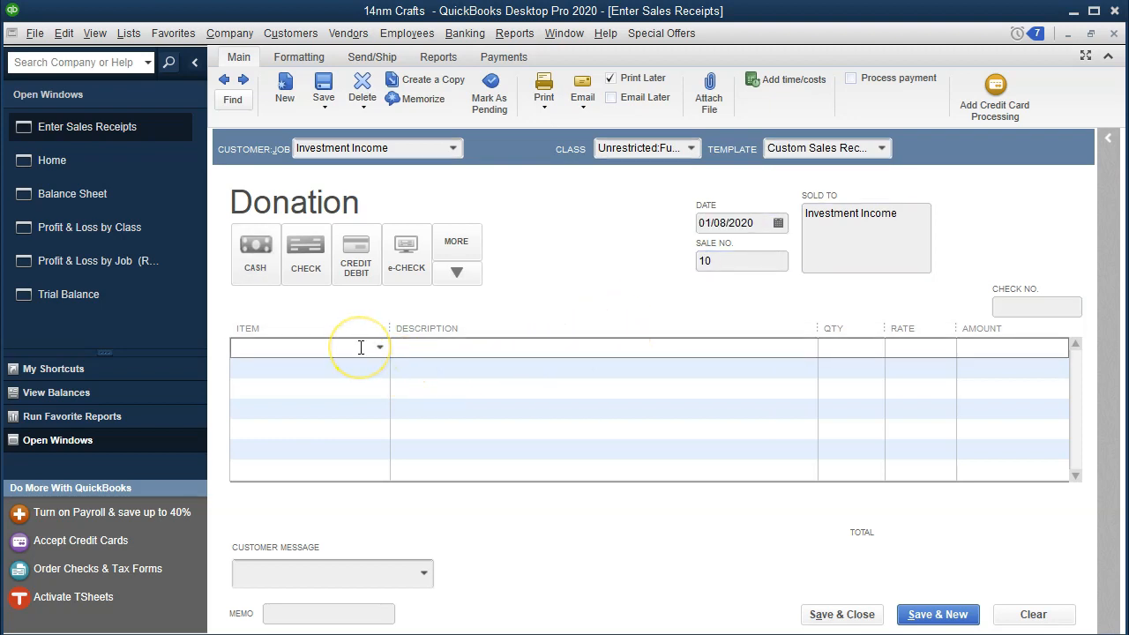
{"action": "type", "text": "n"}
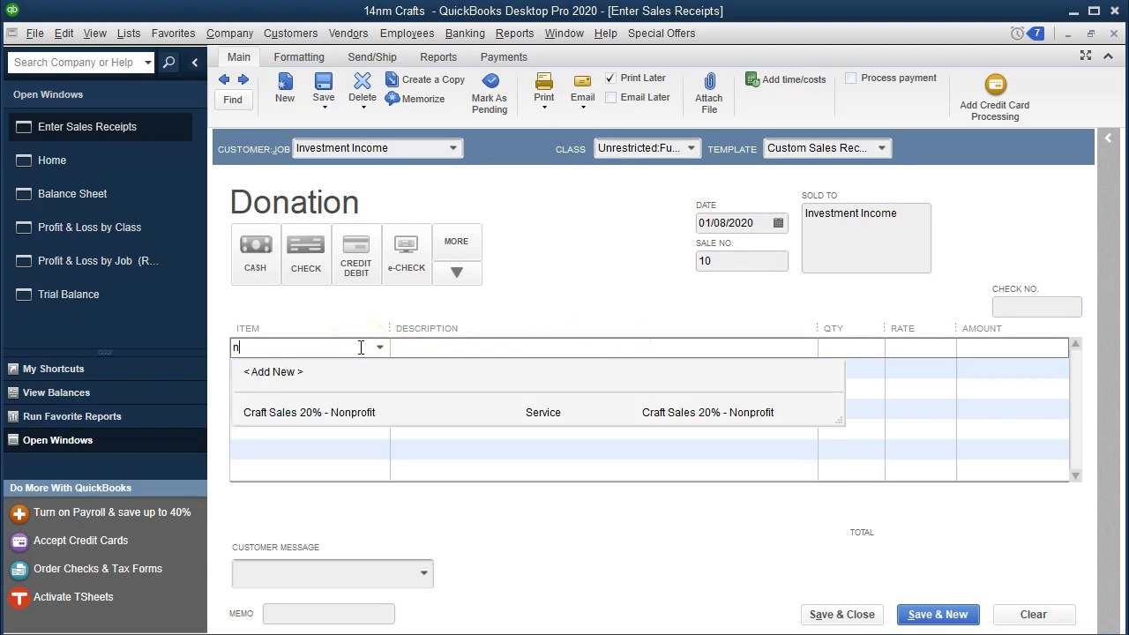
{"action": "type", "text": "vestm"}
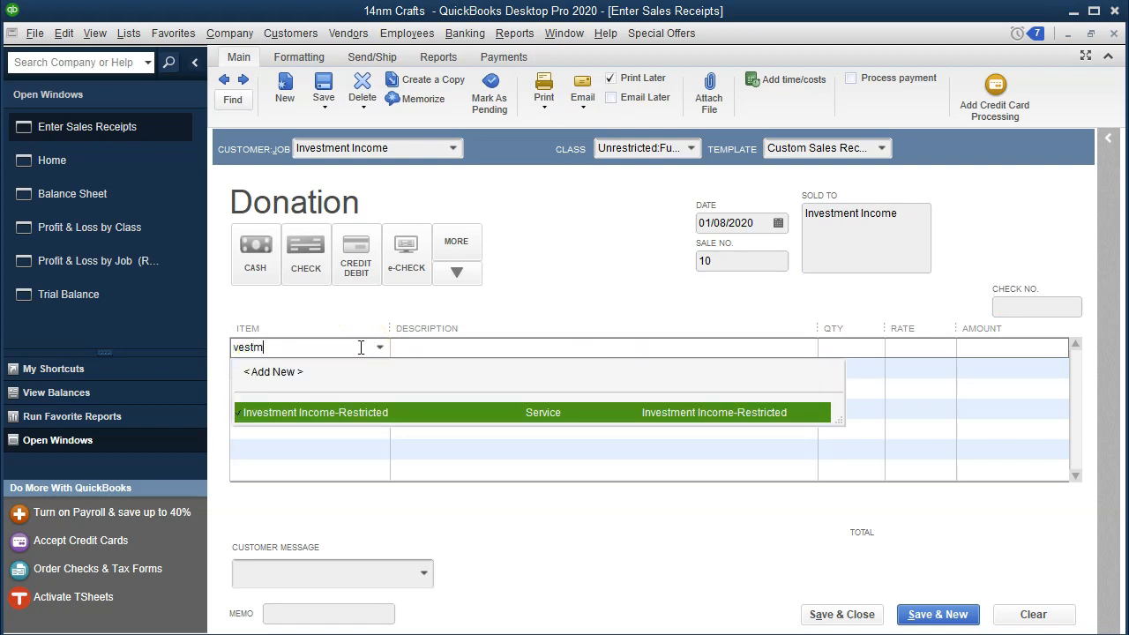
{"action": "type", "text": "ent Income-U"}
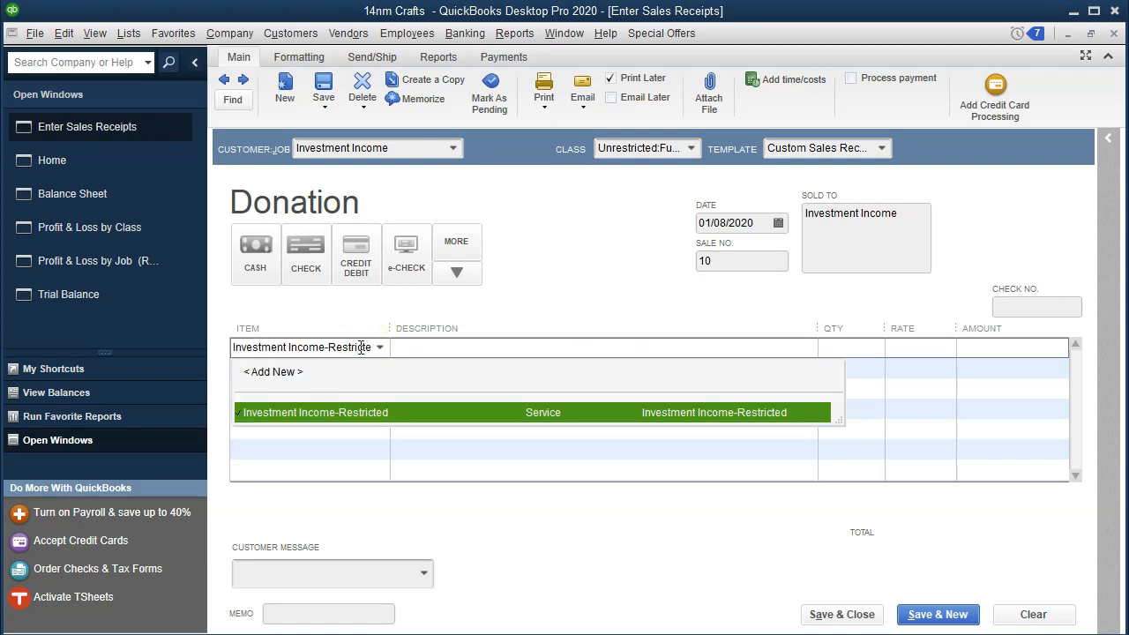
{"action": "type", "text": "nrestricted"}
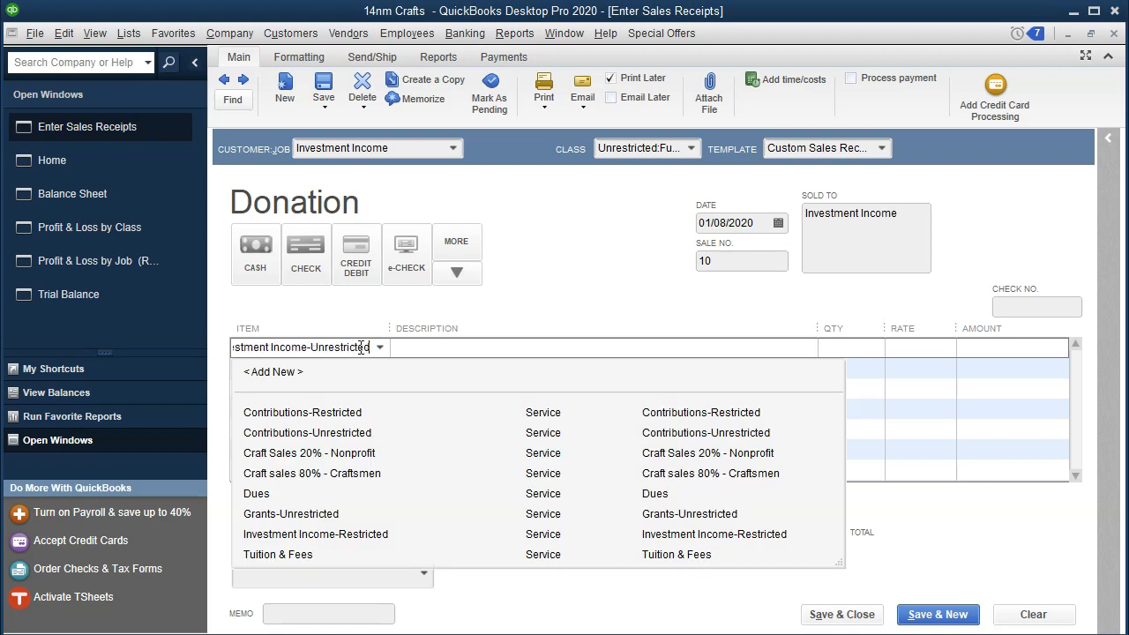
{"action": "key", "text": "Tab"}
{"action": "key", "text": "Return"}
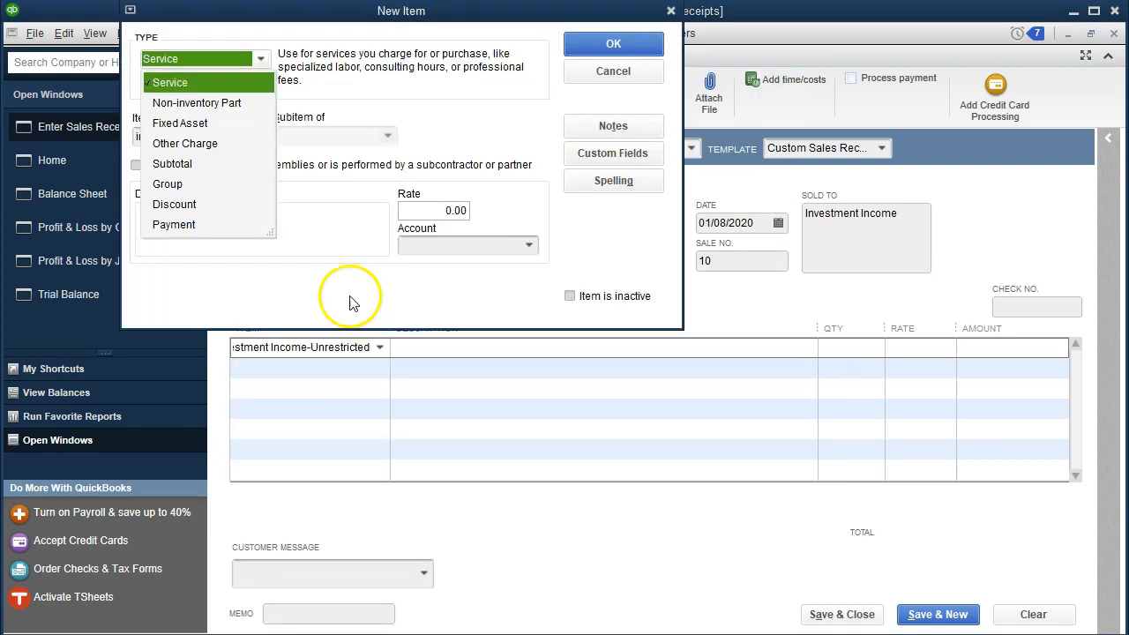
{"action": "key", "text": "Tab"}
{"action": "key", "text": "ctrl+c"}
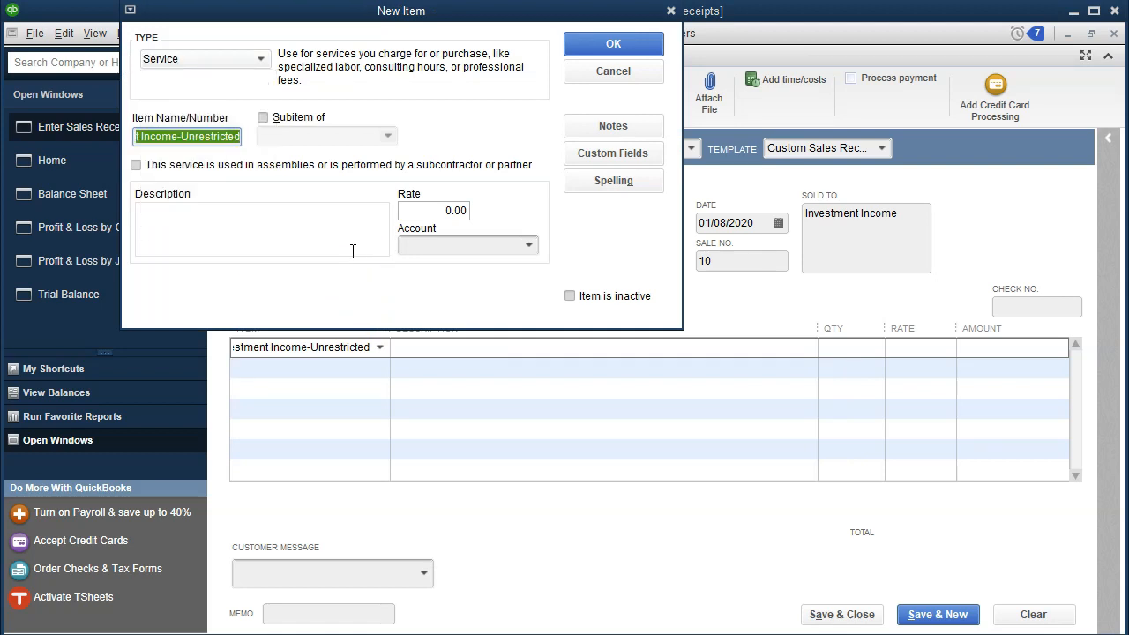
{"action": "left_click", "coordinate": [303, 242]}
{"action": "type", "text": "investment Income-Unrestricted"}
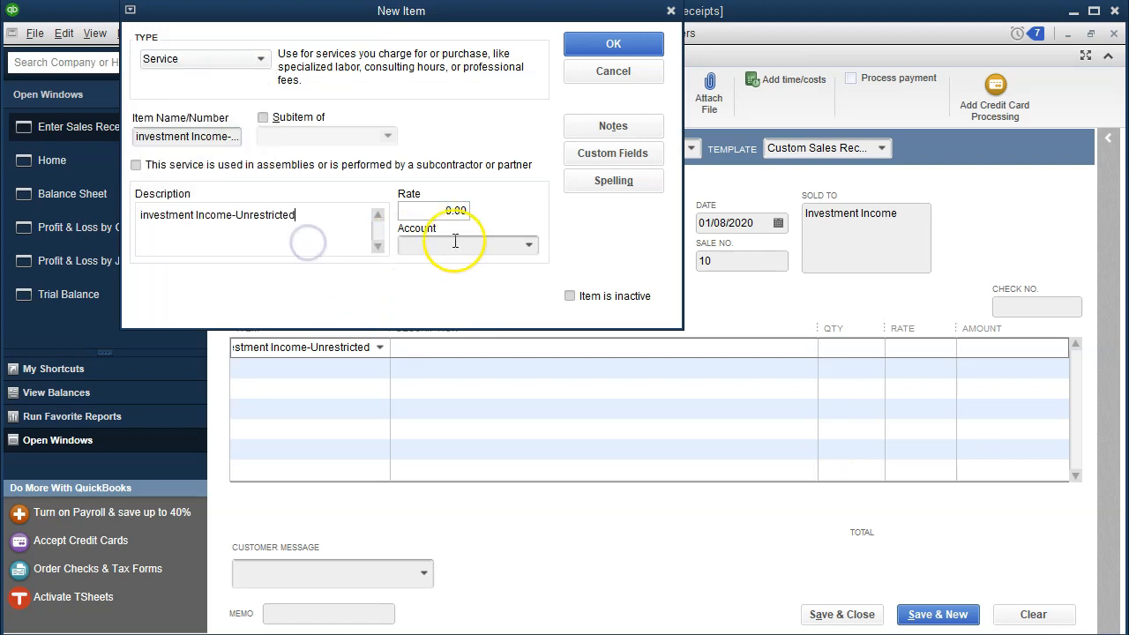
Step: Create an income account named investment Income-Unrestricted for the new item and save the item
{"action": "left_click", "coordinate": [530, 245]}
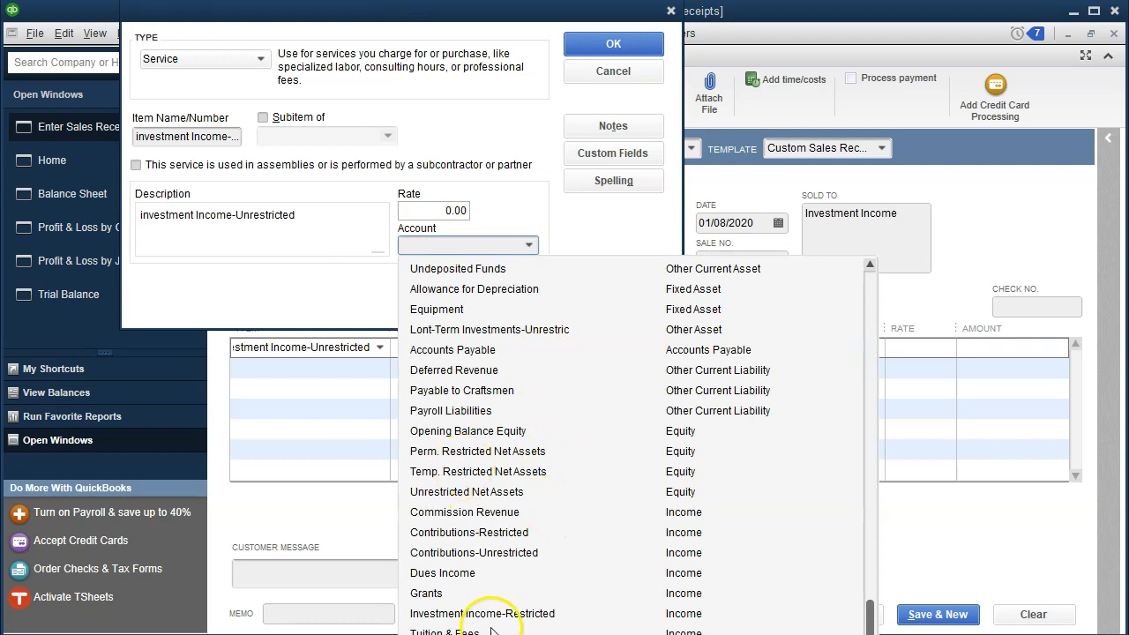
{"action": "left_click", "coordinate": [450, 254]}
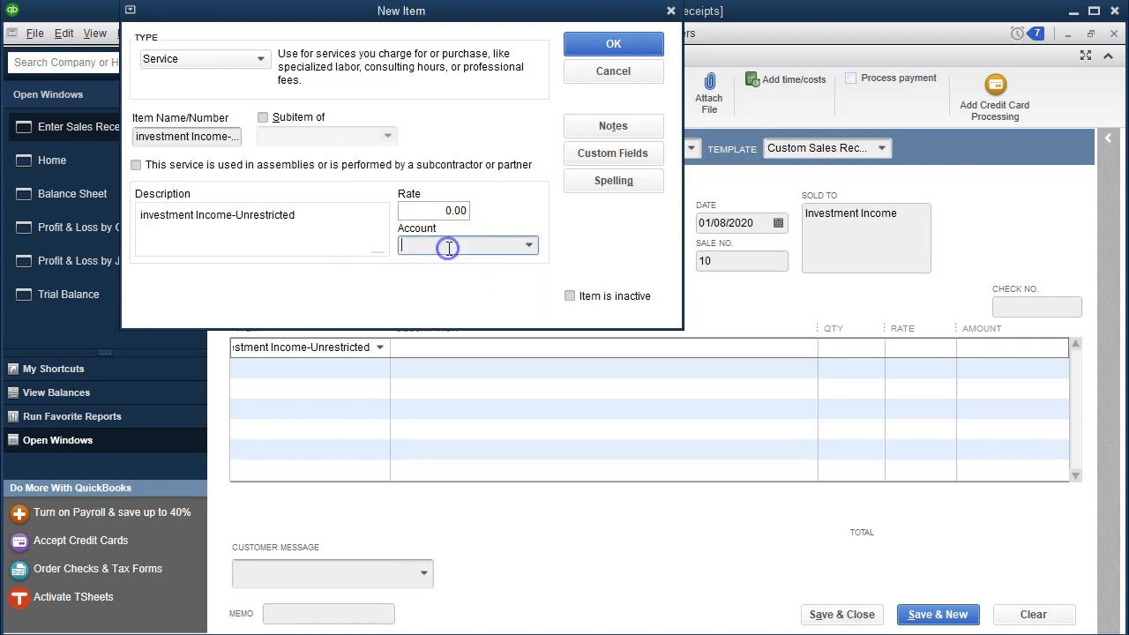
{"action": "key", "text": "ctrl+v"}
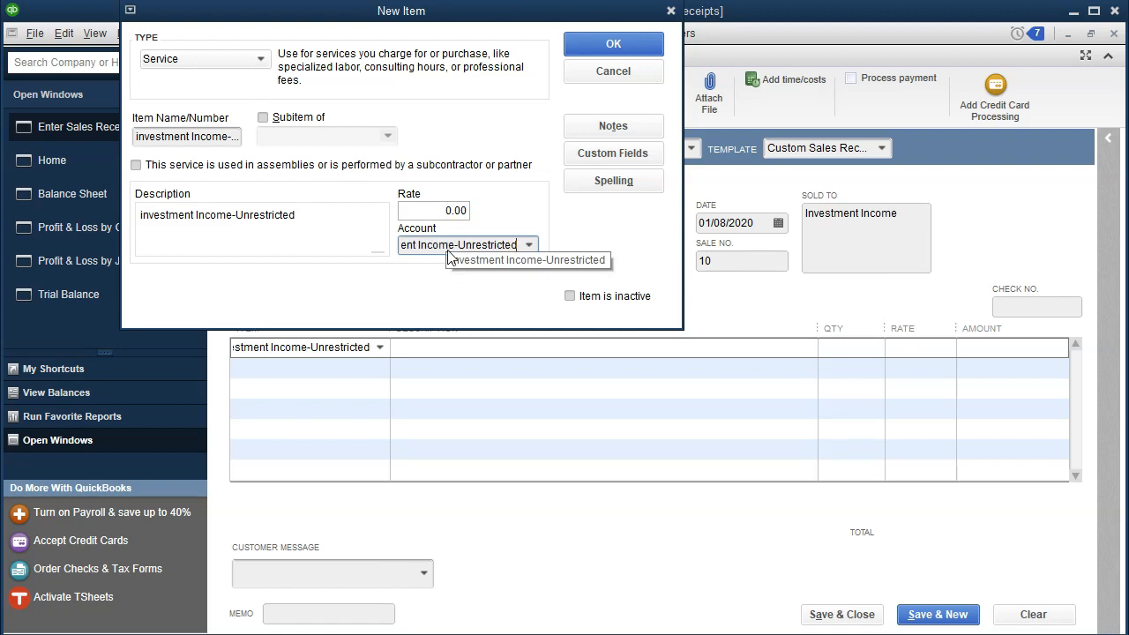
{"action": "key", "text": "Tab"}
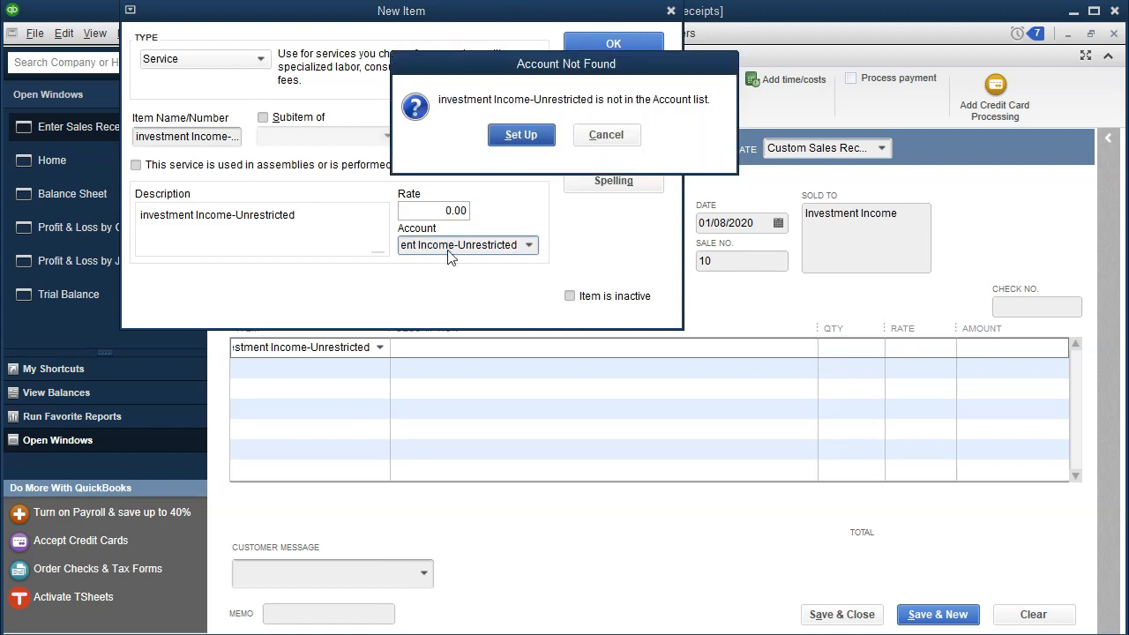
{"action": "left_click", "coordinate": [519, 138]}
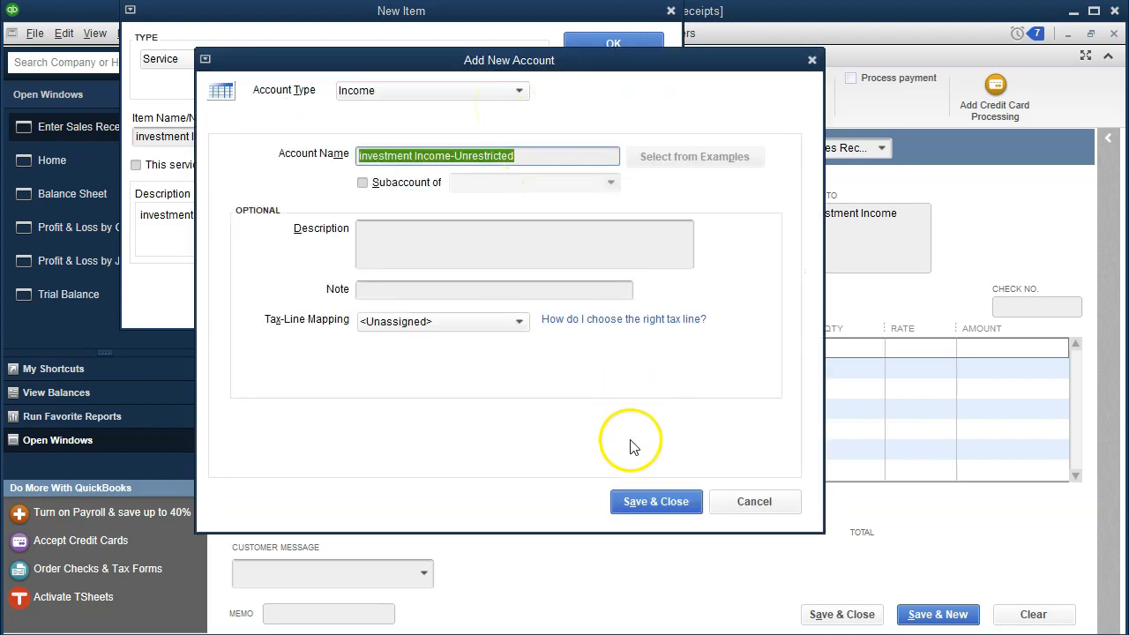
{"action": "left_click", "coordinate": [651, 503]}
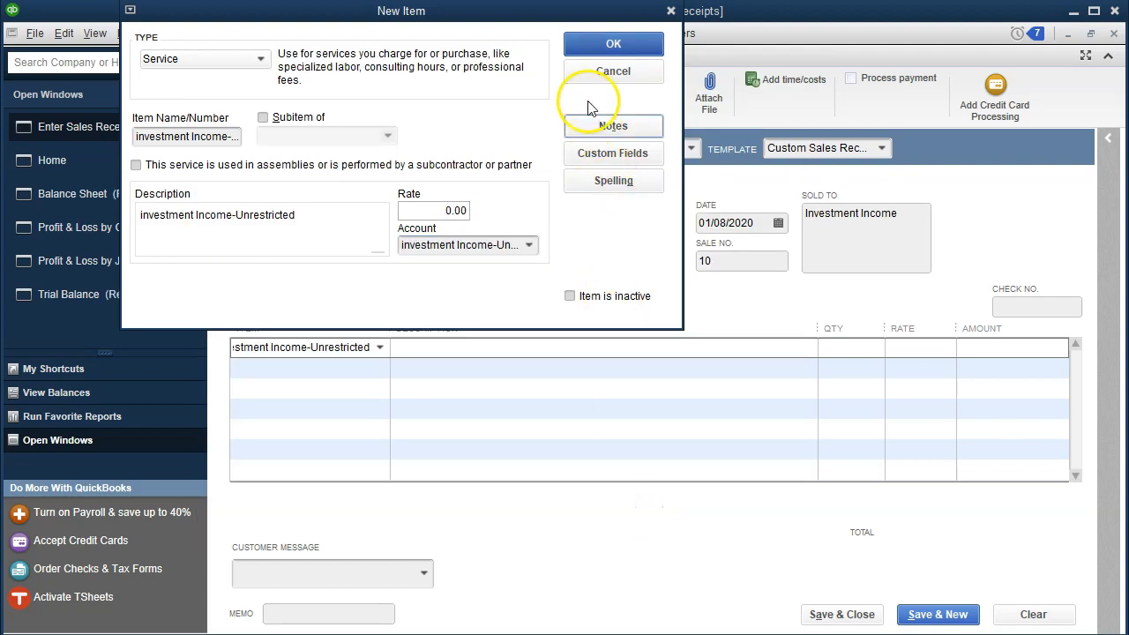
{"action": "left_click", "coordinate": [582, 49]}
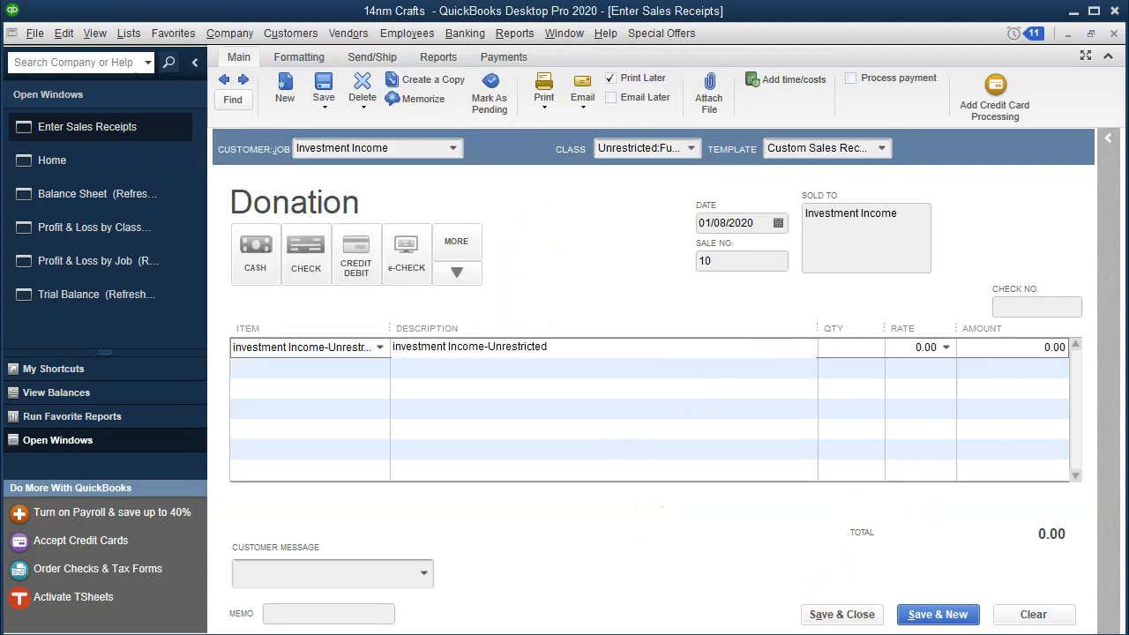
Step: Check the interest without donor restrictions in the Excel workbook, return to QuickBooks, and save the sales receipt with a rate of 688
{"action": "key", "text": "alt+Tab"}
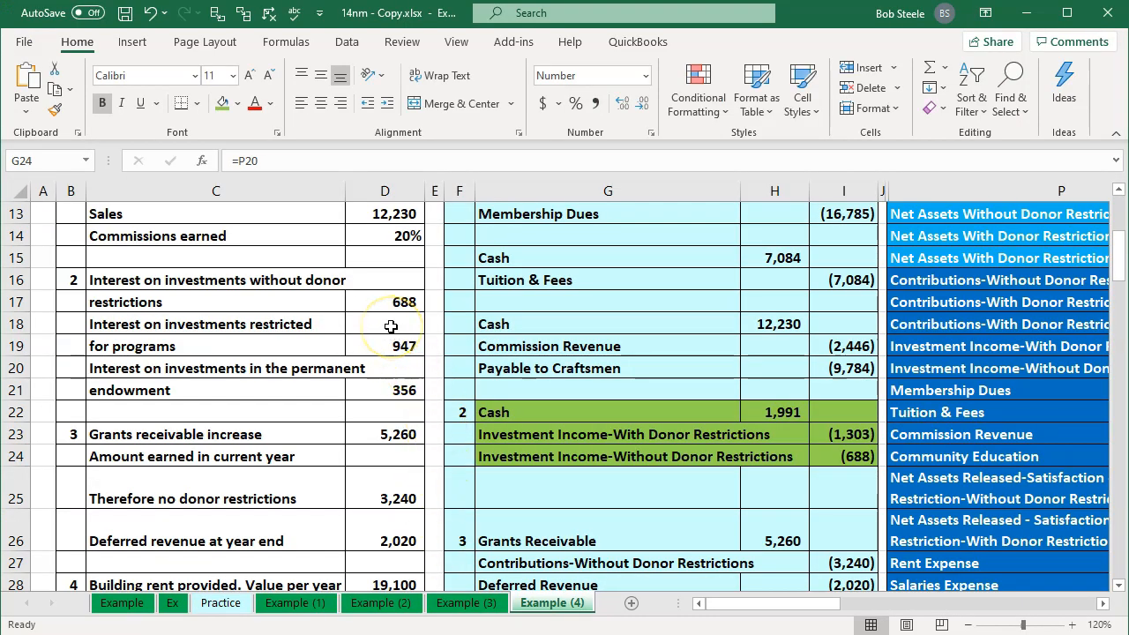
{"action": "key", "text": "alt+Tab"}
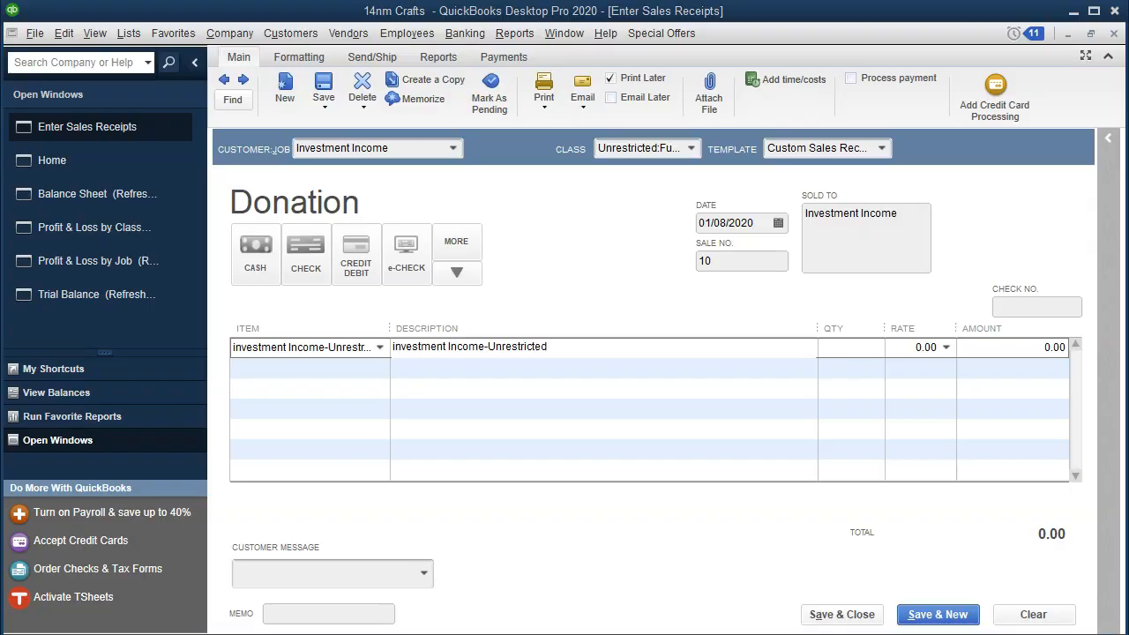
{"action": "left_click", "coordinate": [913, 346]}
{"action": "type", "text": "688"}
{"action": "key", "text": "Tab"}
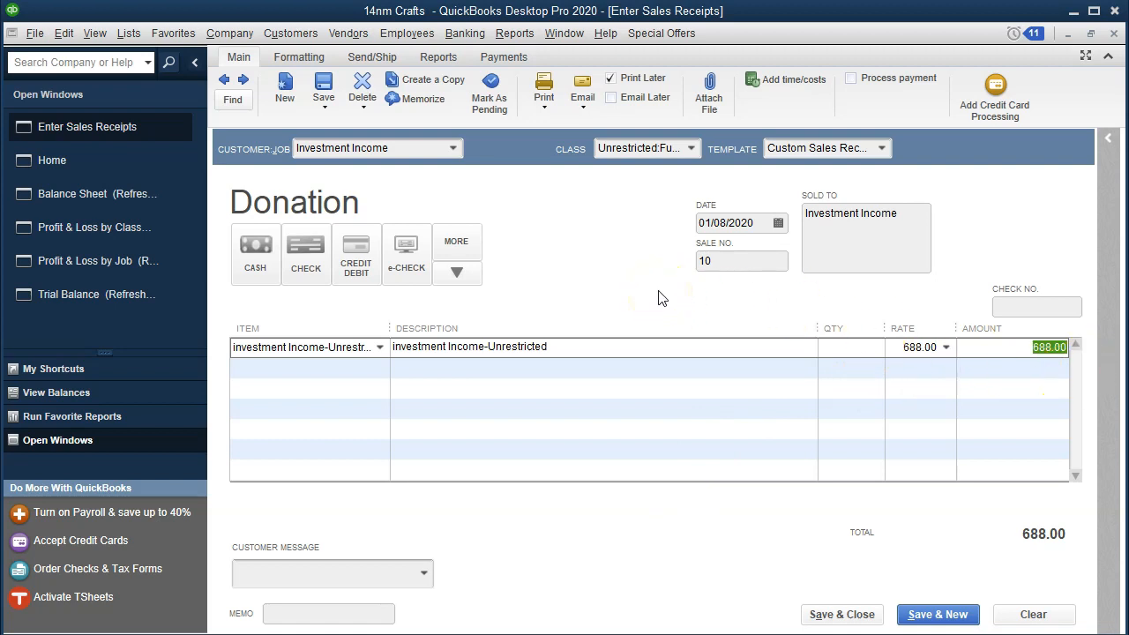
{"action": "left_click", "coordinate": [809, 617]}
{"action": "left_click", "coordinate": [532, 187]}
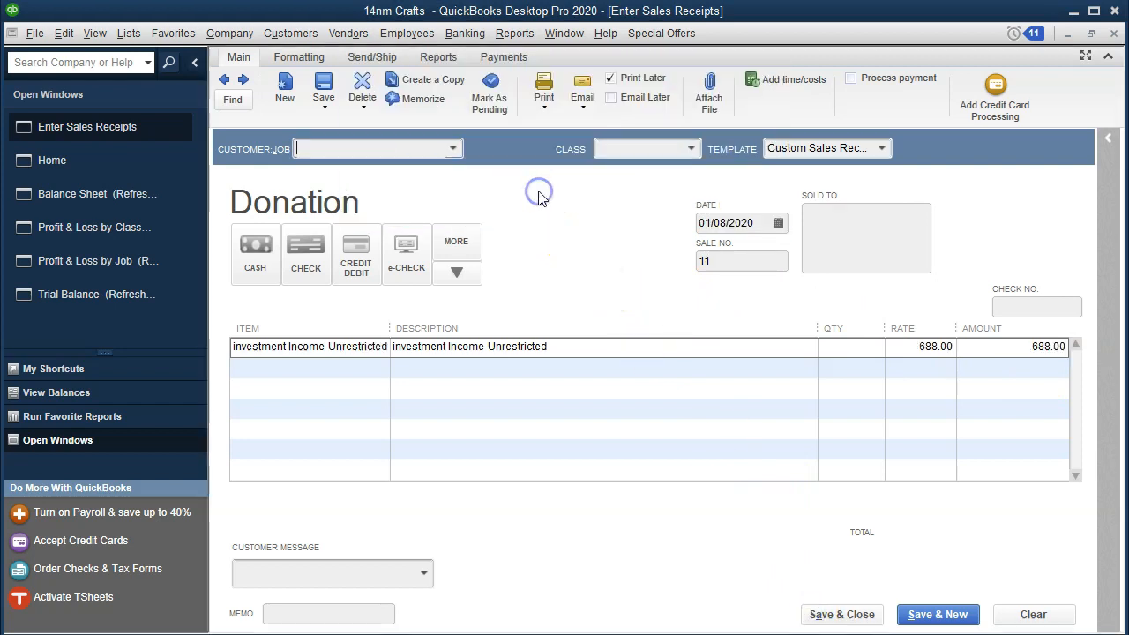
Step: Examine the investment income, Undeposited Funds and Checking balances in the Trial Balance report
{"action": "left_click", "coordinate": [167, 263]}
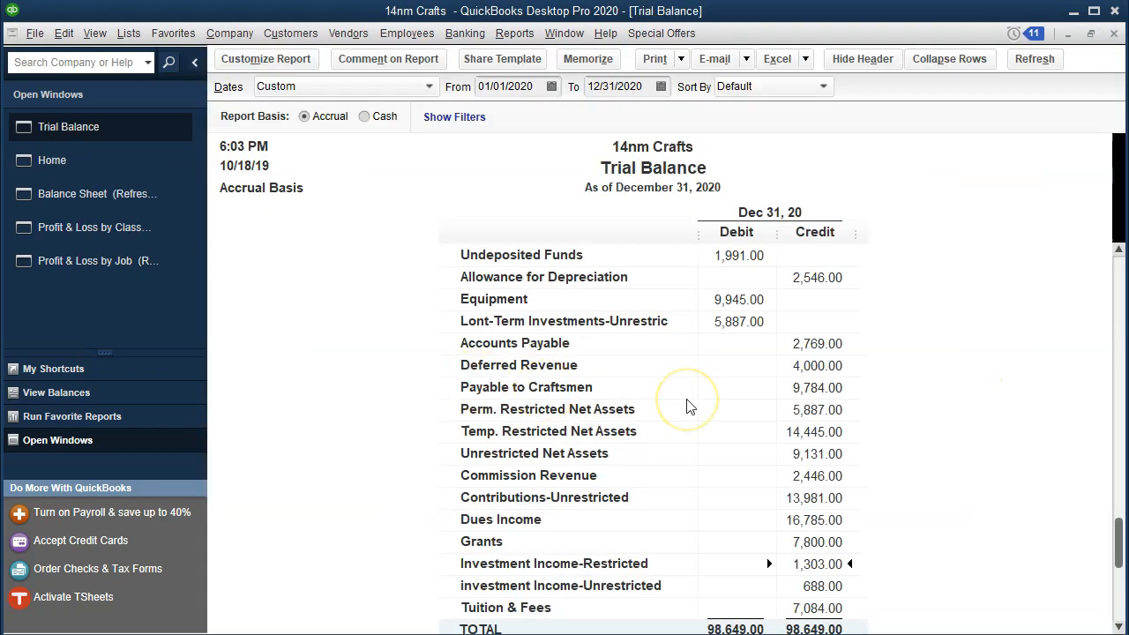
{"action": "scroll", "coordinate": [688, 406], "scroll_direction": "down", "scroll_amount": 1}
{"action": "scroll", "coordinate": [688, 405], "scroll_direction": "up", "scroll_amount": 3}
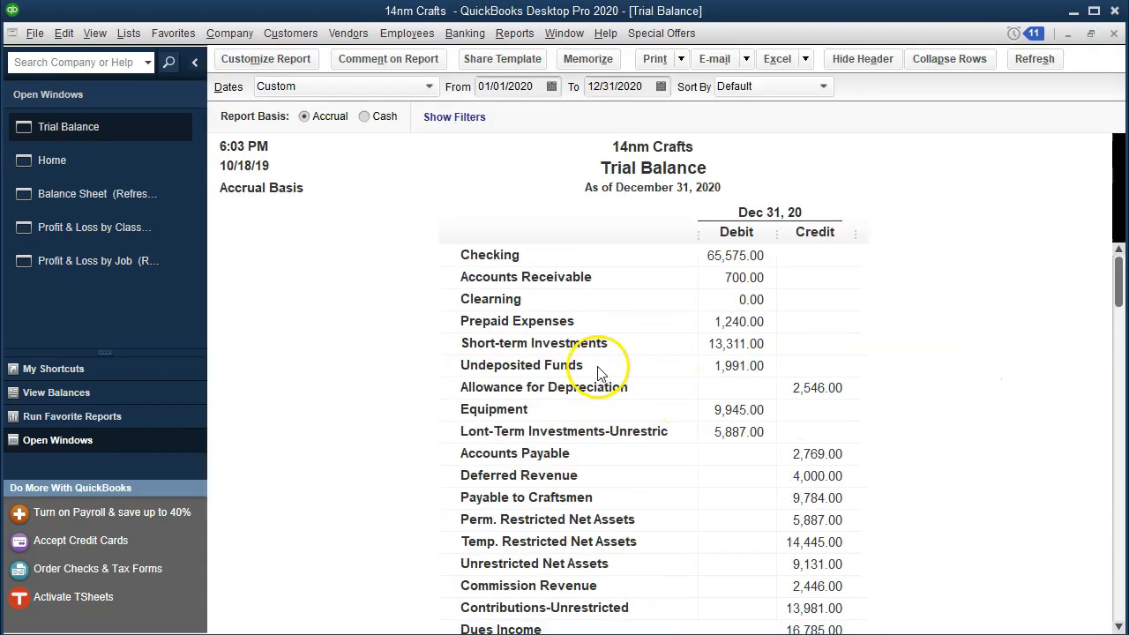
{"action": "scroll", "coordinate": [756, 462], "scroll_direction": "down", "scroll_amount": 3}
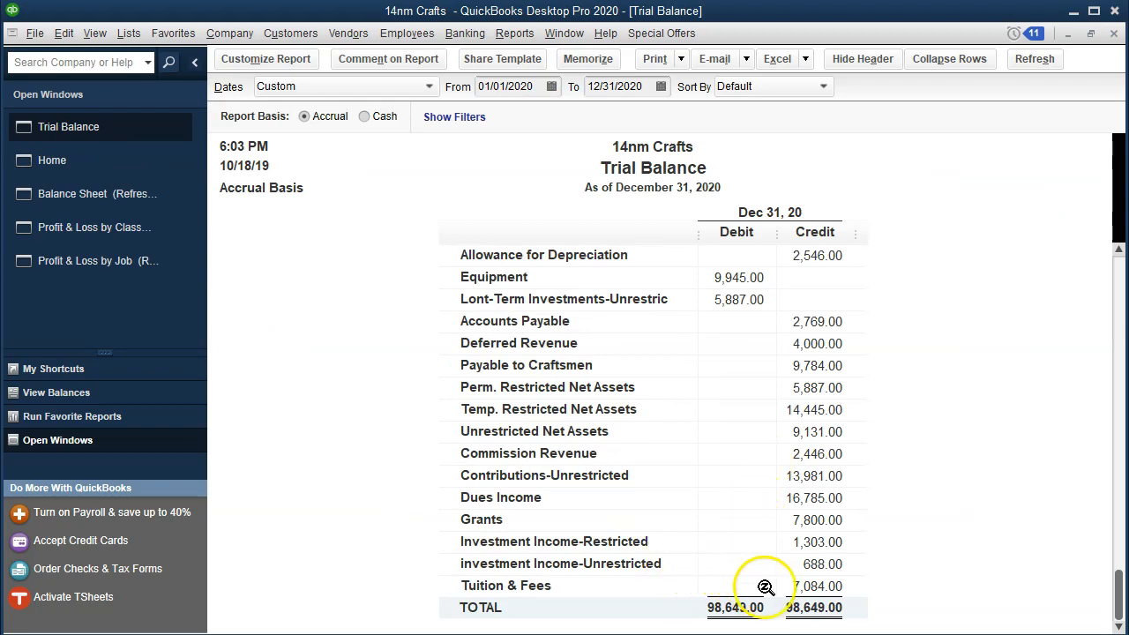
{"action": "left_click", "coordinate": [816, 564]}
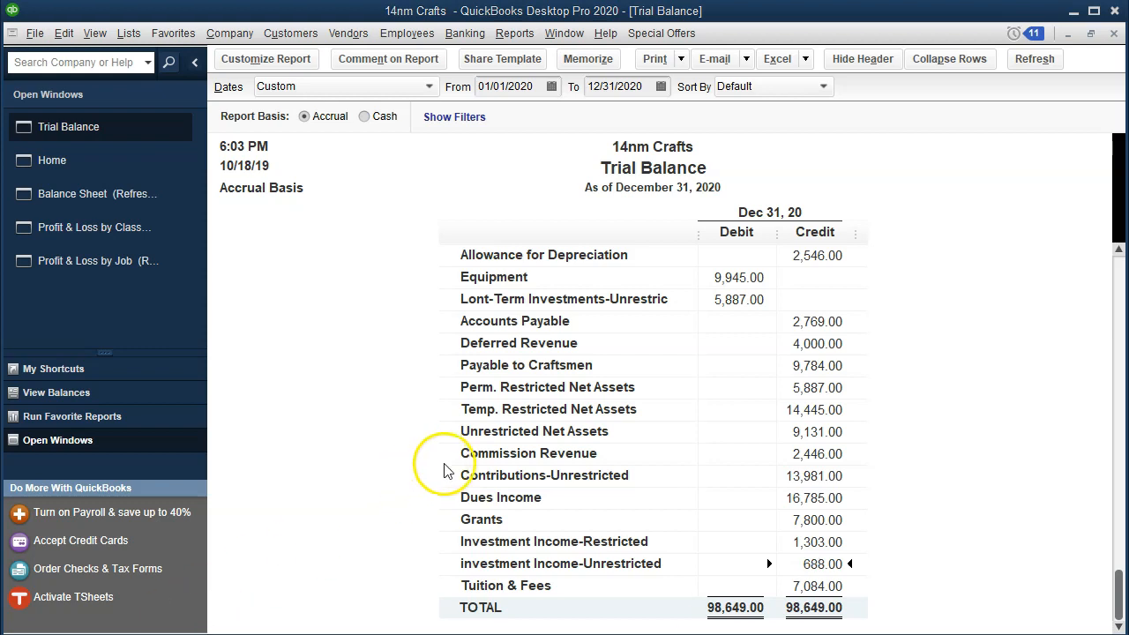
{"action": "scroll", "coordinate": [446, 472], "scroll_direction": "up", "scroll_amount": 2}
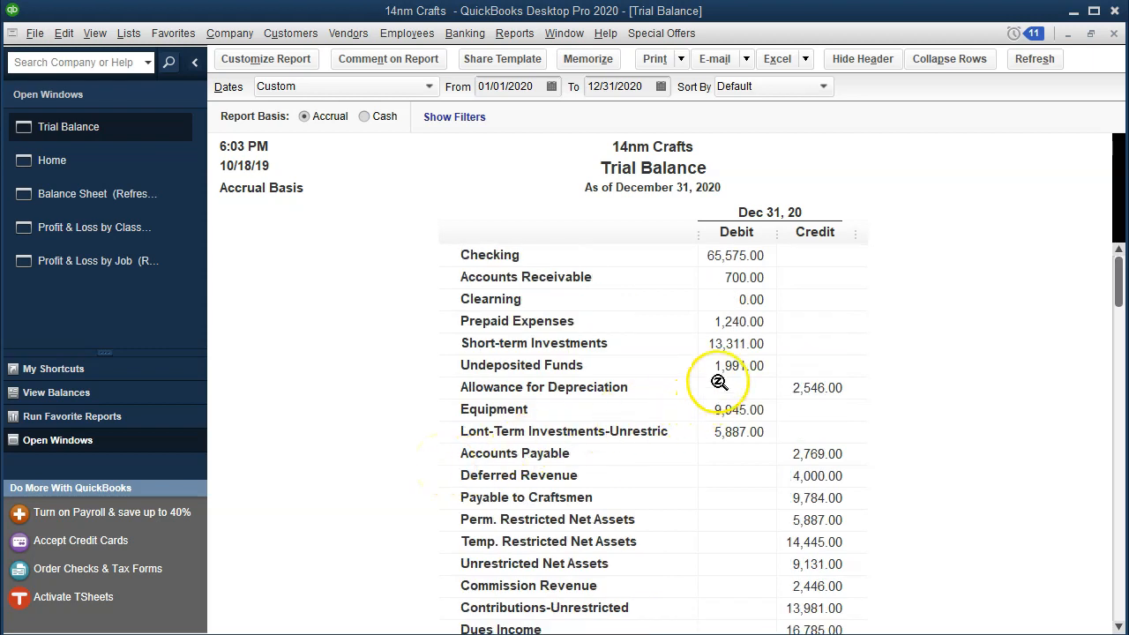
{"action": "left_click", "coordinate": [725, 256]}
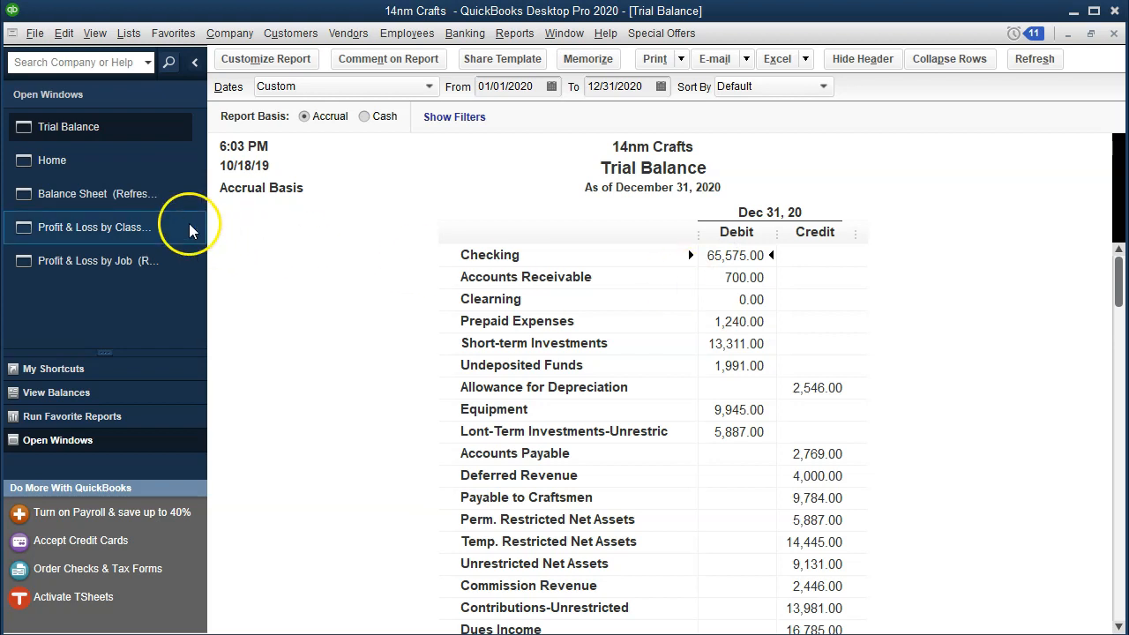
Step: Start a deposit to Checking dated 01/08/2020 with the three investment income receipts of 947, 356 and 688
{"action": "left_click", "coordinate": [114, 160]}
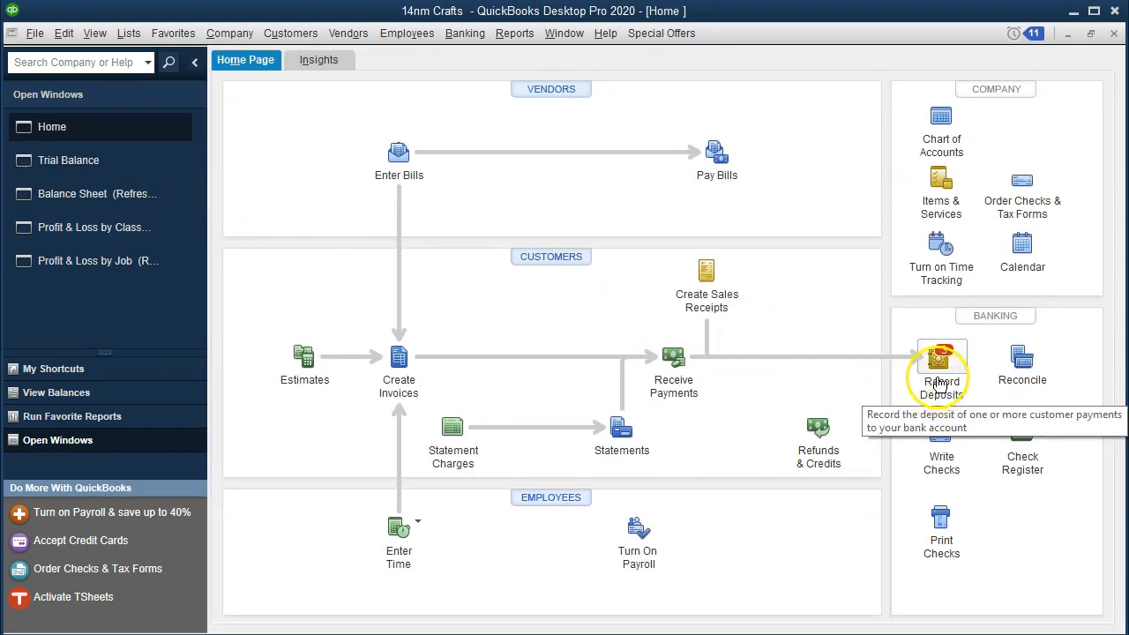
{"action": "left_click", "coordinate": [938, 385]}
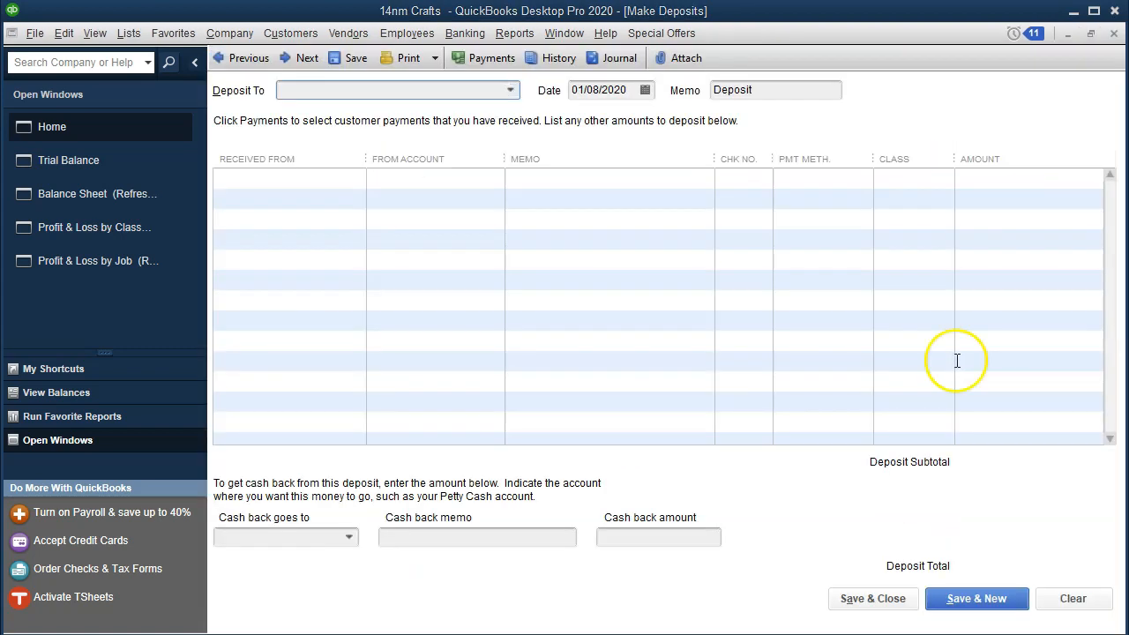
{"action": "left_click", "coordinate": [369, 197]}
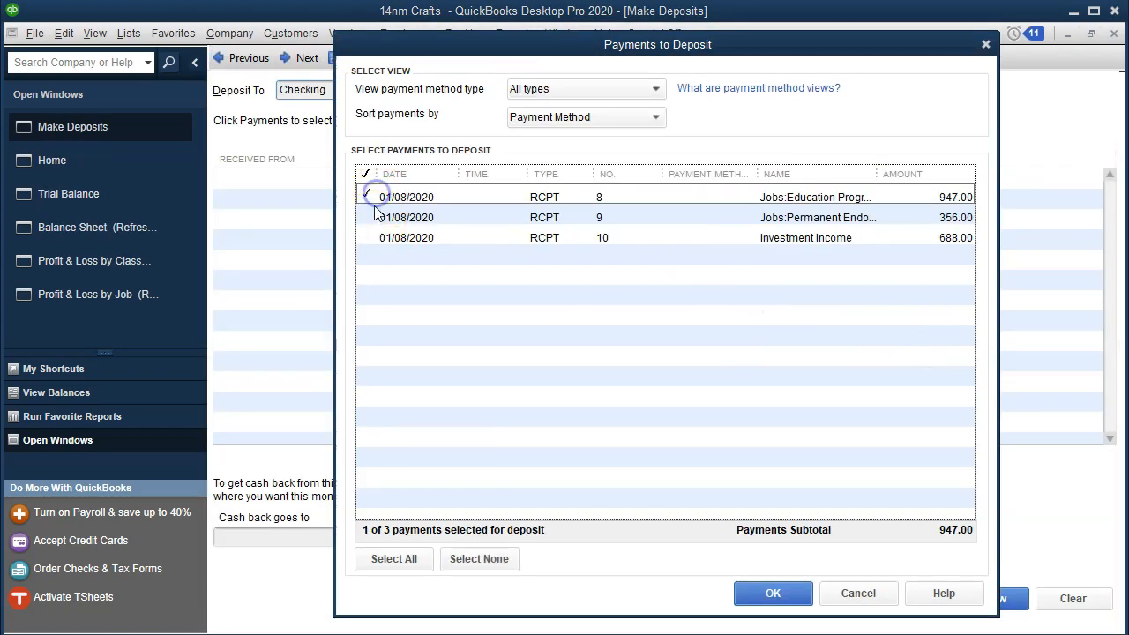
{"action": "left_click", "coordinate": [371, 217]}
{"action": "left_click", "coordinate": [371, 237]}
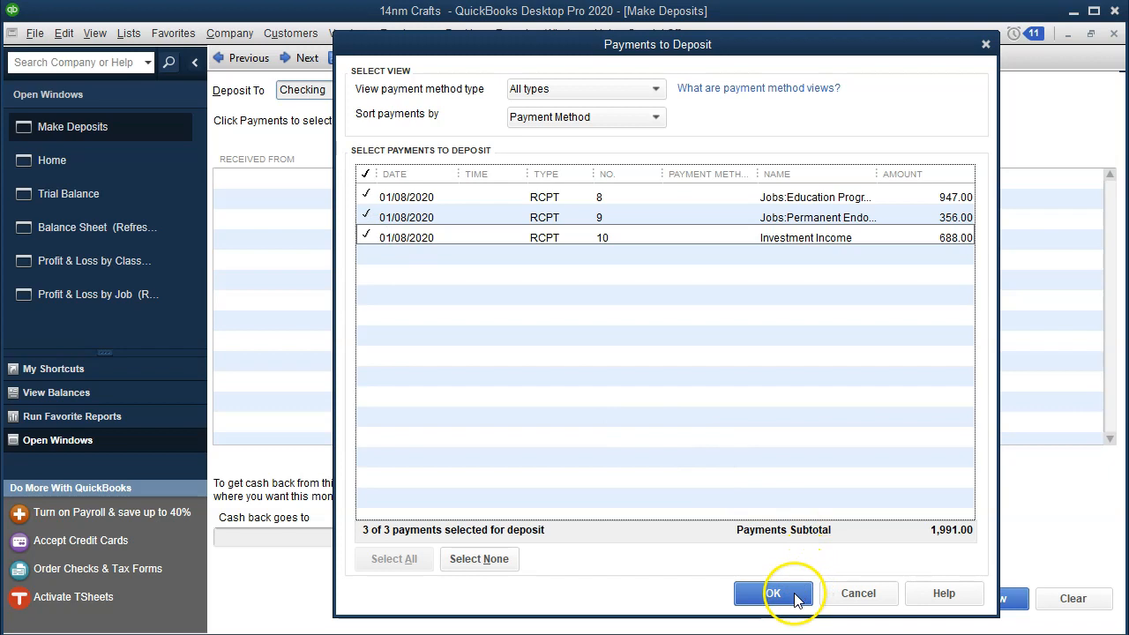
{"action": "left_click", "coordinate": [792, 596]}
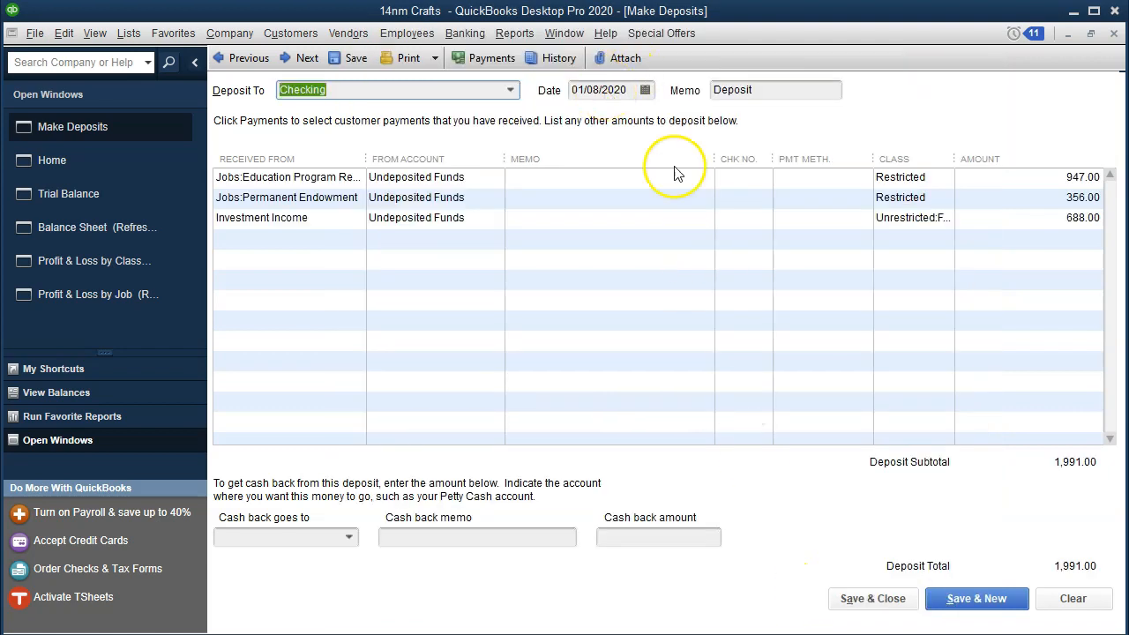
Step: Compare the deposit with entry 2's Cash line in the Excel workbook, return to QuickBooks, and save and close the deposit
{"action": "left_click", "coordinate": [873, 598]}
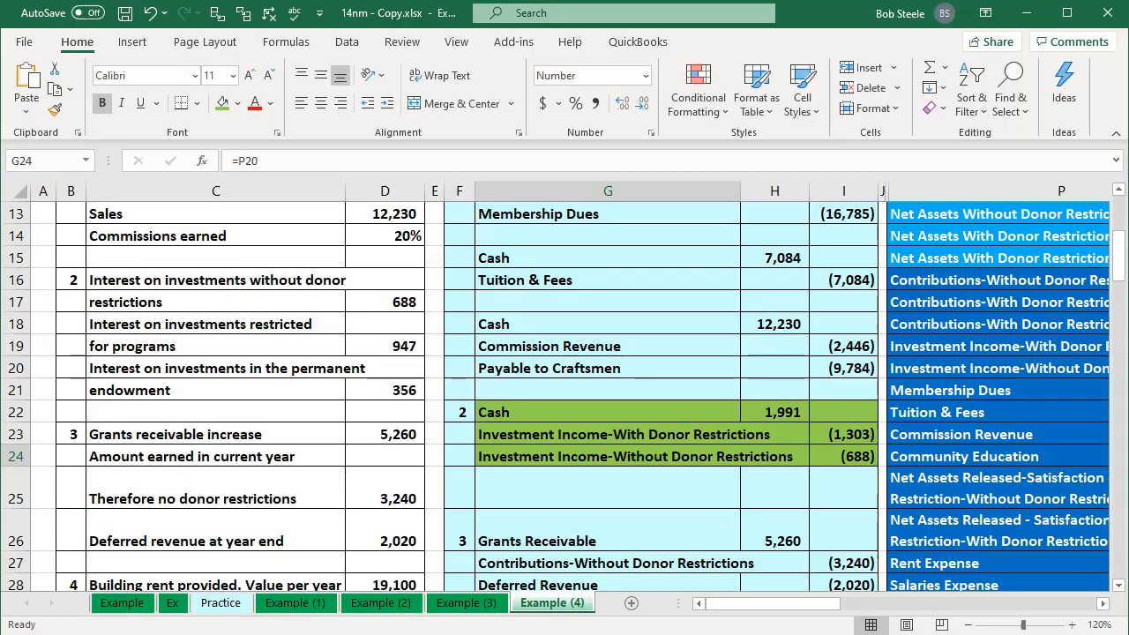
{"action": "key", "text": "alt+Tab"}
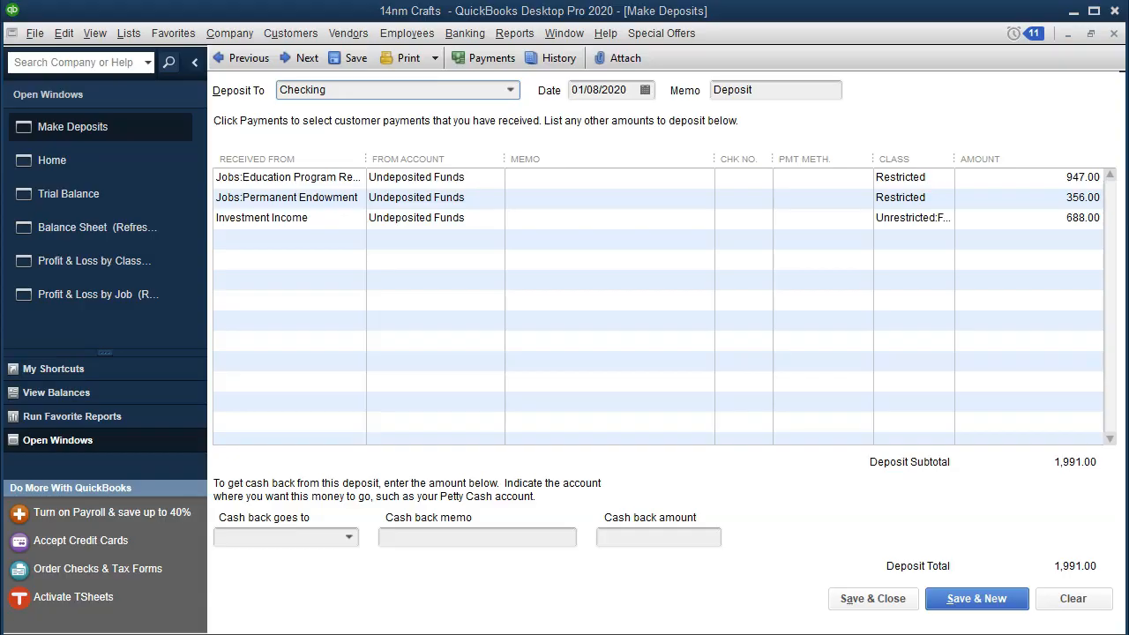
{"action": "left_click", "coordinate": [877, 598]}
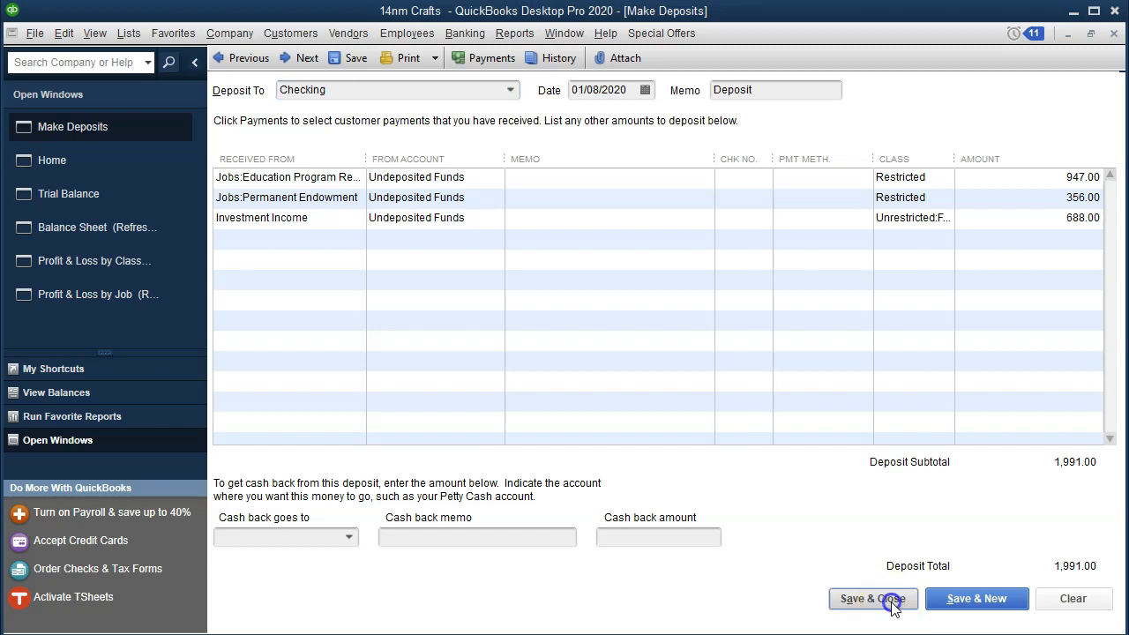
{"action": "left_click", "coordinate": [529, 187]}
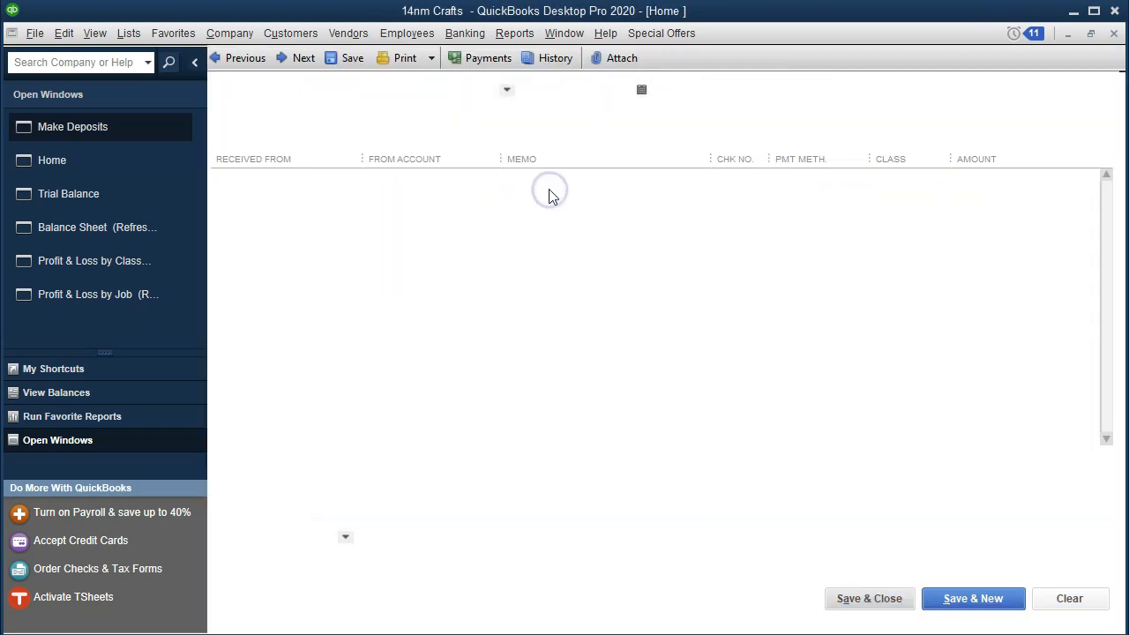
Step: Reopen the Trial Balance report to review the accounts affected by the deposit
{"action": "left_click", "coordinate": [91, 163]}
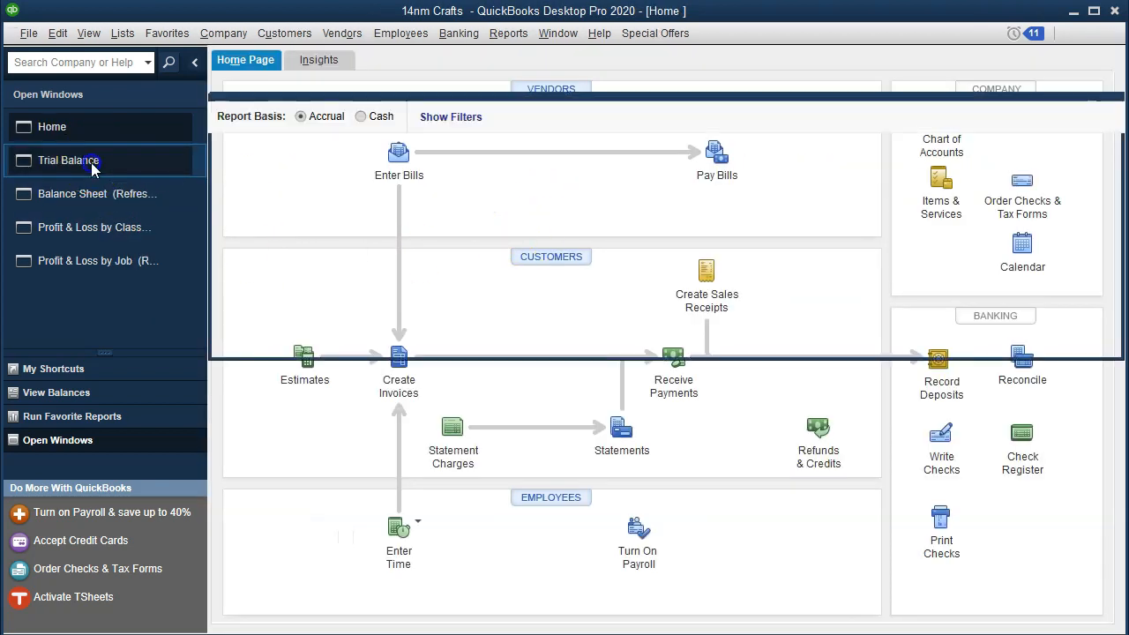